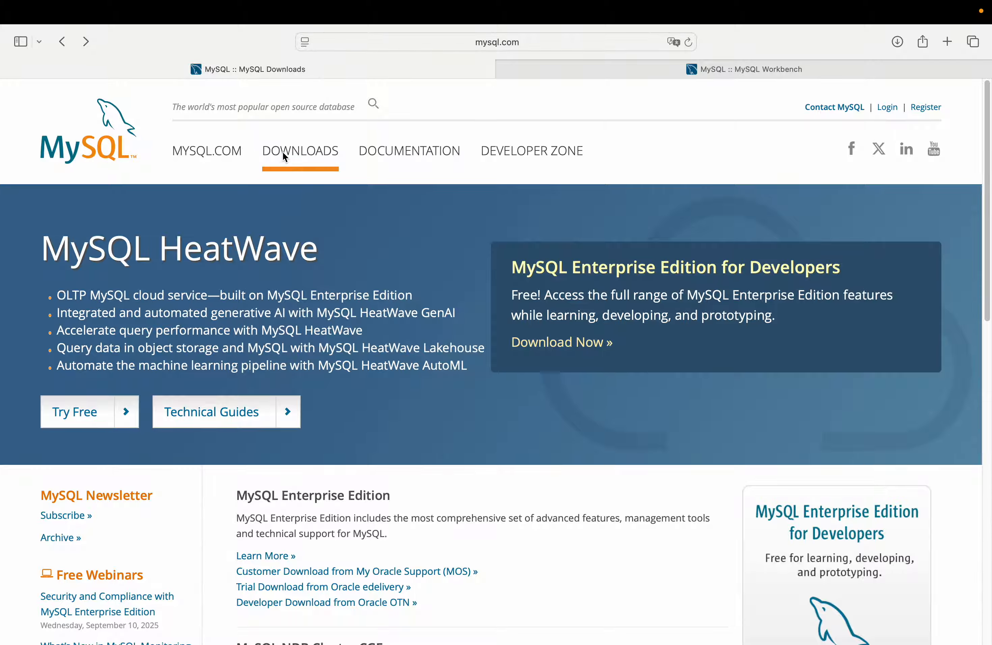
- Go to the MySQL Community (GPL) Downloads page and open the MySQL Installer for Windows downloads
{"action": "scroll", "coordinate": [282, 195], "scroll_direction": "down", "scroll_amount": 1}
{"action": "scroll", "coordinate": [282, 199], "scroll_direction": "down", "scroll_amount": 20}
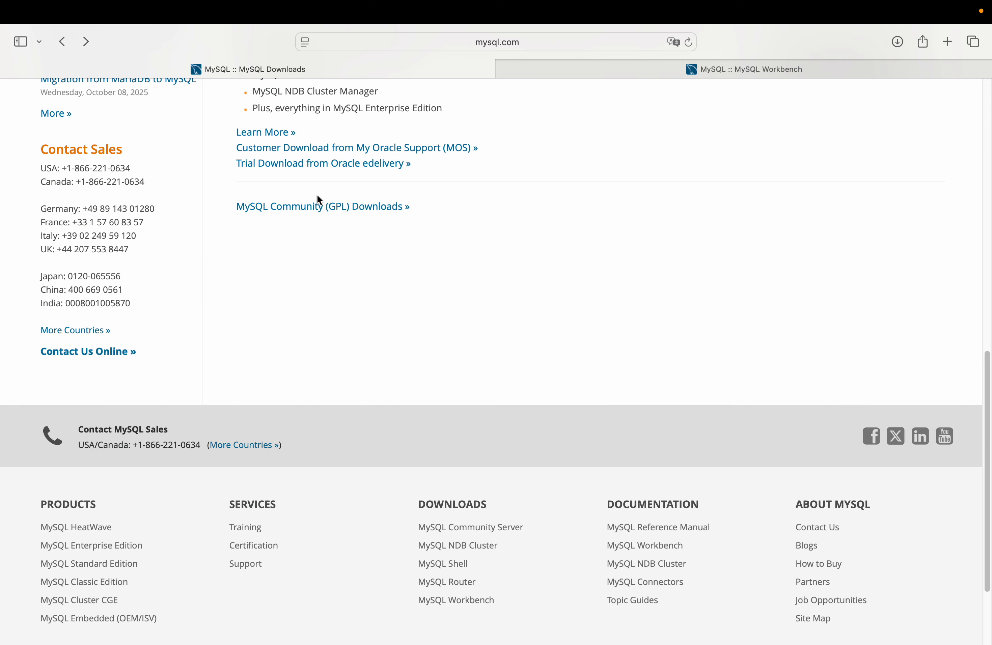
{"action": "scroll", "coordinate": [293, 201], "scroll_direction": "up", "scroll_amount": 5}
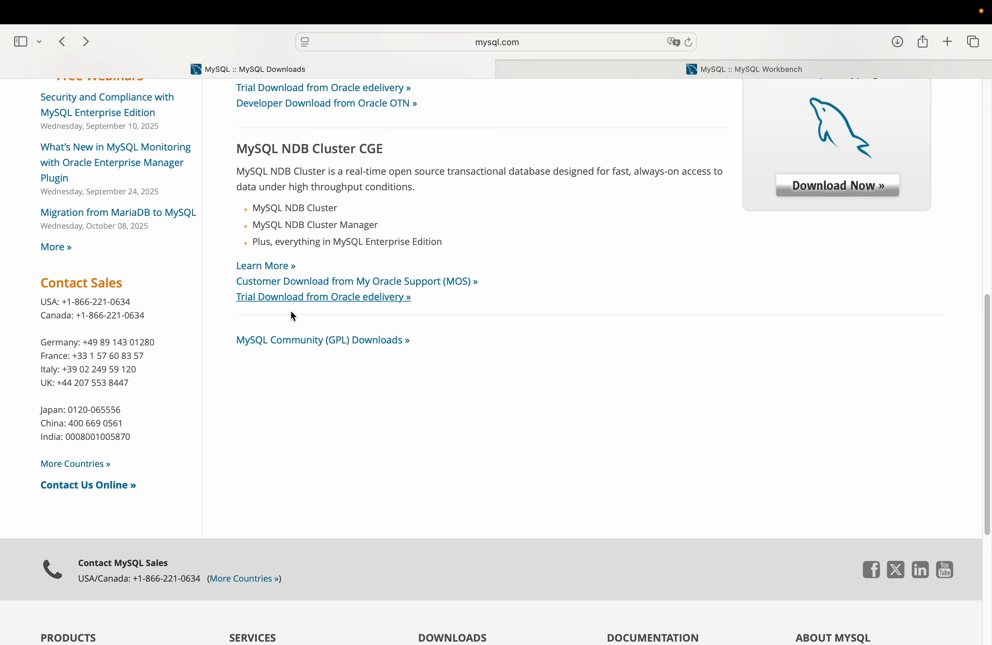
{"action": "scroll", "coordinate": [290, 314], "scroll_direction": "down", "scroll_amount": 3}
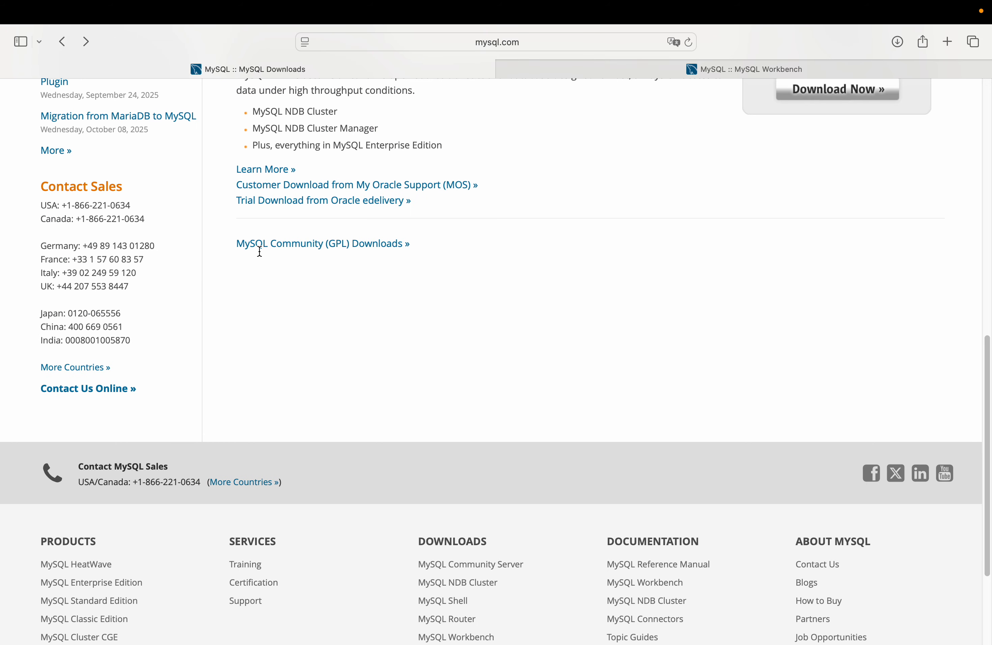
{"action": "triple_click", "coordinate": [229, 245]}
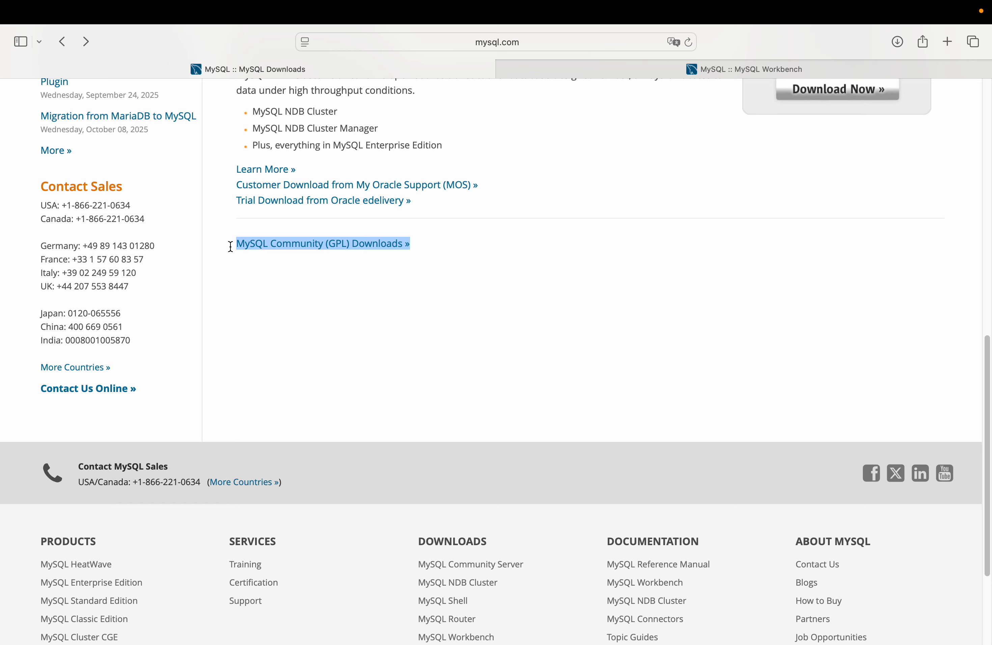
{"action": "left_click", "coordinate": [447, 241]}
{"action": "scroll", "coordinate": [447, 241], "scroll_direction": "up", "scroll_amount": 5}
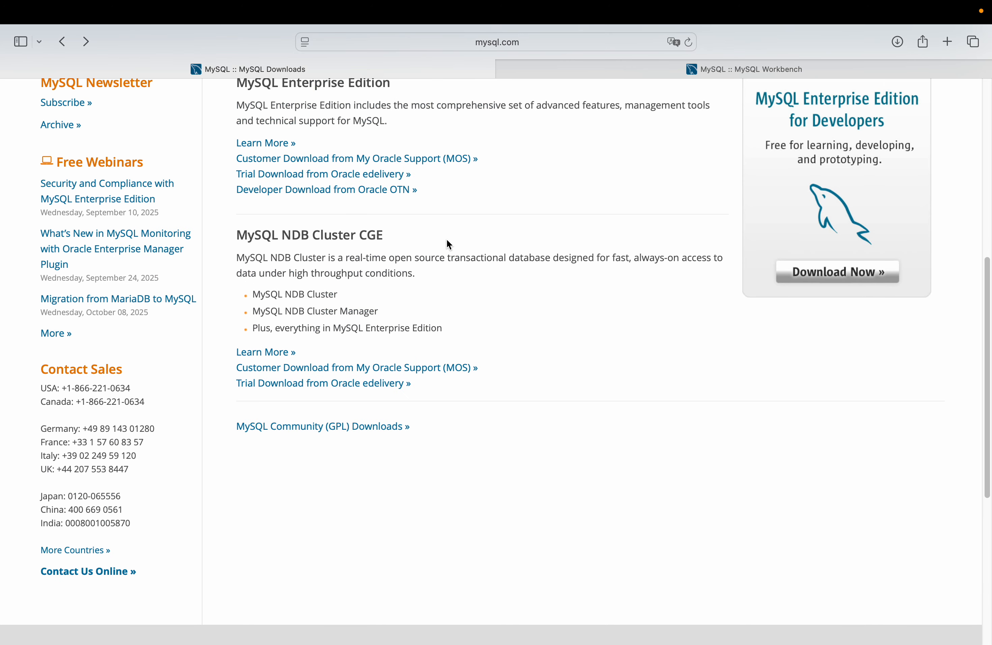
{"action": "scroll", "coordinate": [446, 240], "scroll_direction": "up", "scroll_amount": 5}
{"action": "scroll", "coordinate": [438, 247], "scroll_direction": "down", "scroll_amount": 10}
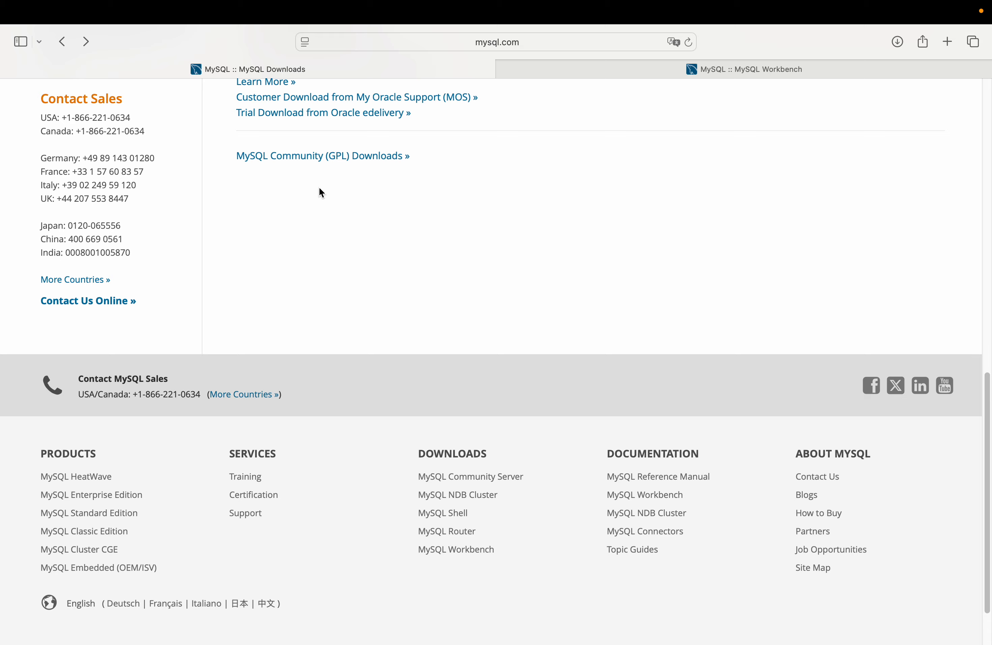
{"action": "left_click", "coordinate": [366, 158]}
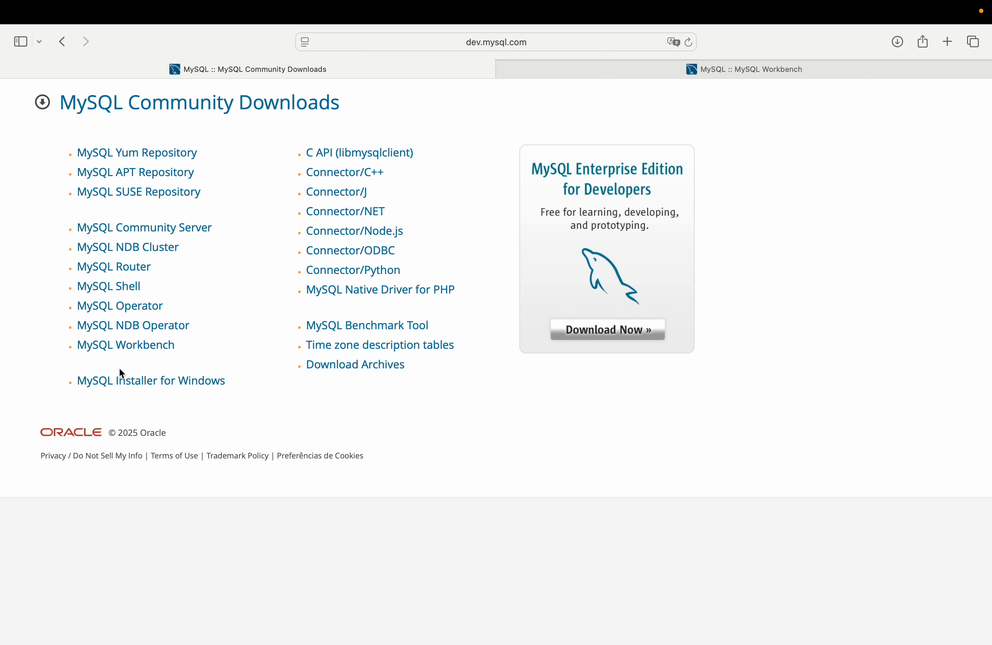
{"action": "left_click", "coordinate": [157, 382]}
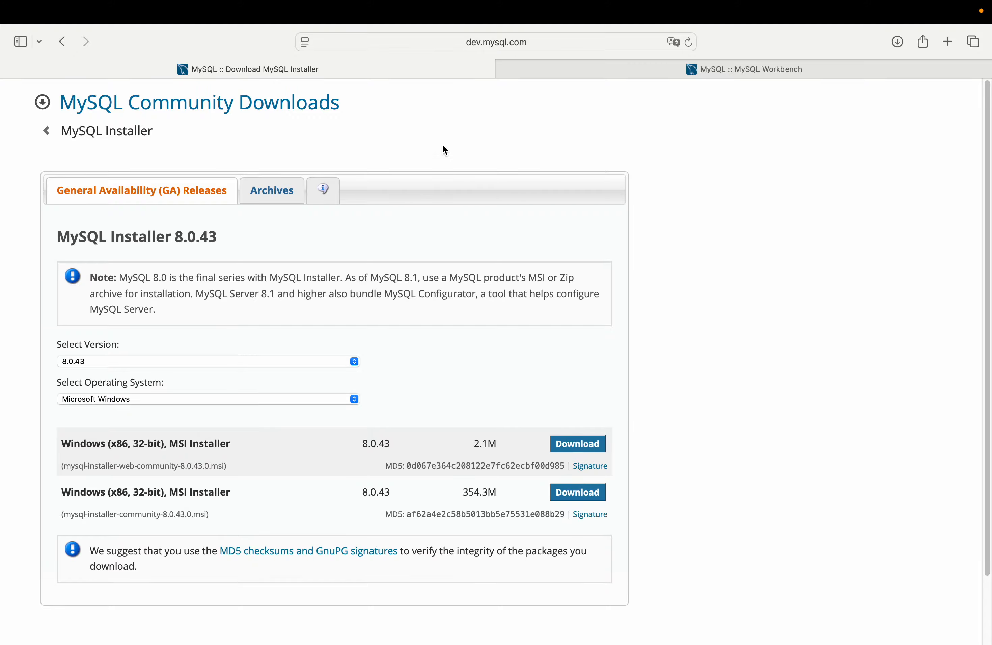
- Open the MySQL Workbench download page and view the downloads for Microsoft Windows
{"action": "left_click", "coordinate": [565, 75]}
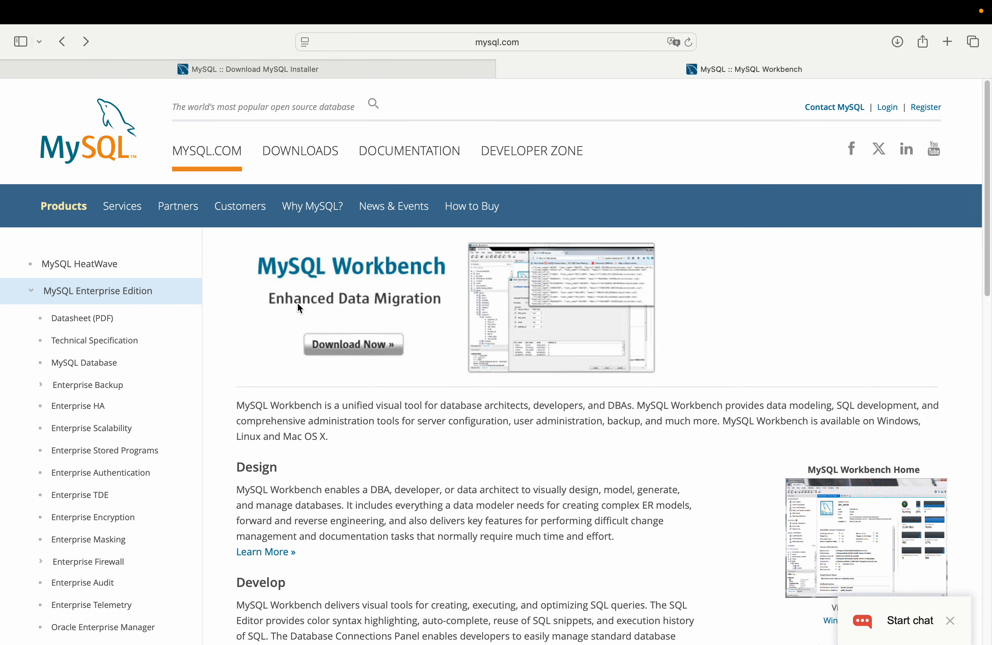
{"action": "left_click", "coordinate": [347, 347]}
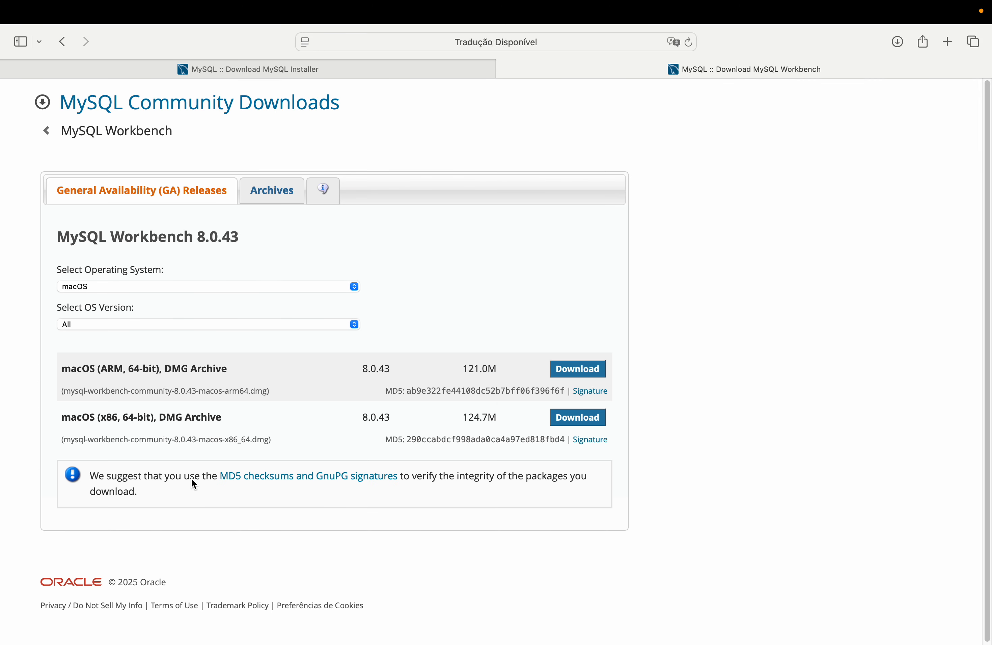
{"action": "left_click", "coordinate": [235, 290]}
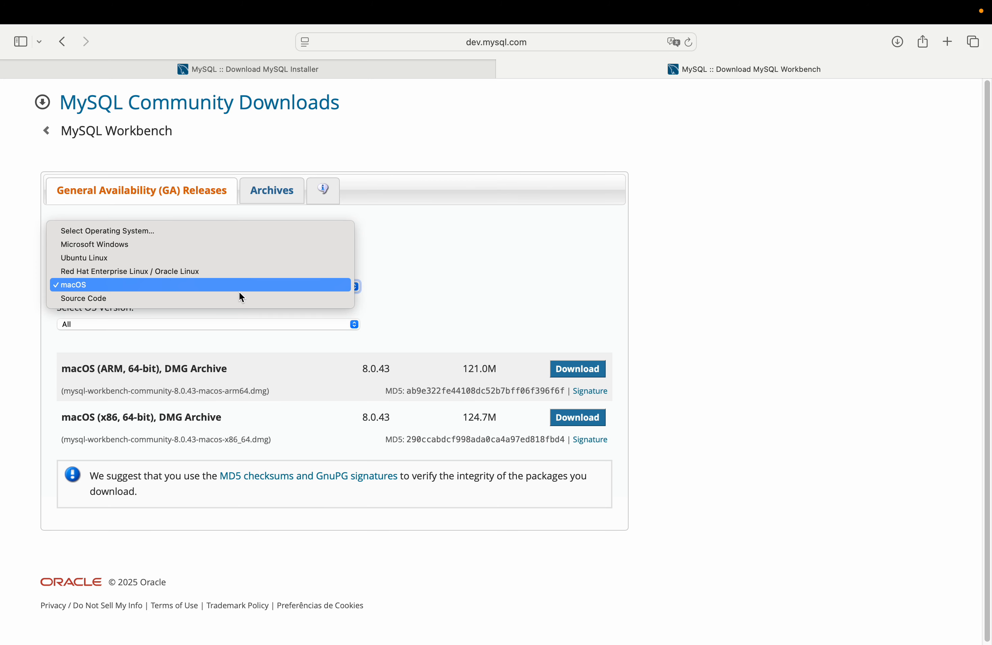
{"action": "key", "text": "Escape"}
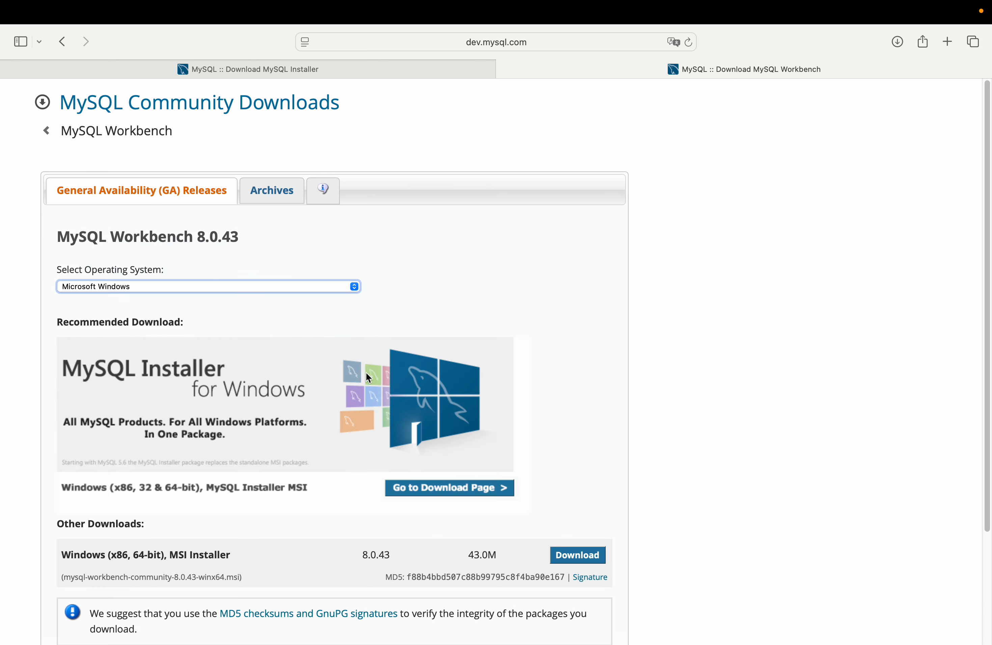
{"action": "scroll", "coordinate": [552, 546], "scroll_direction": "down", "scroll_amount": 2}
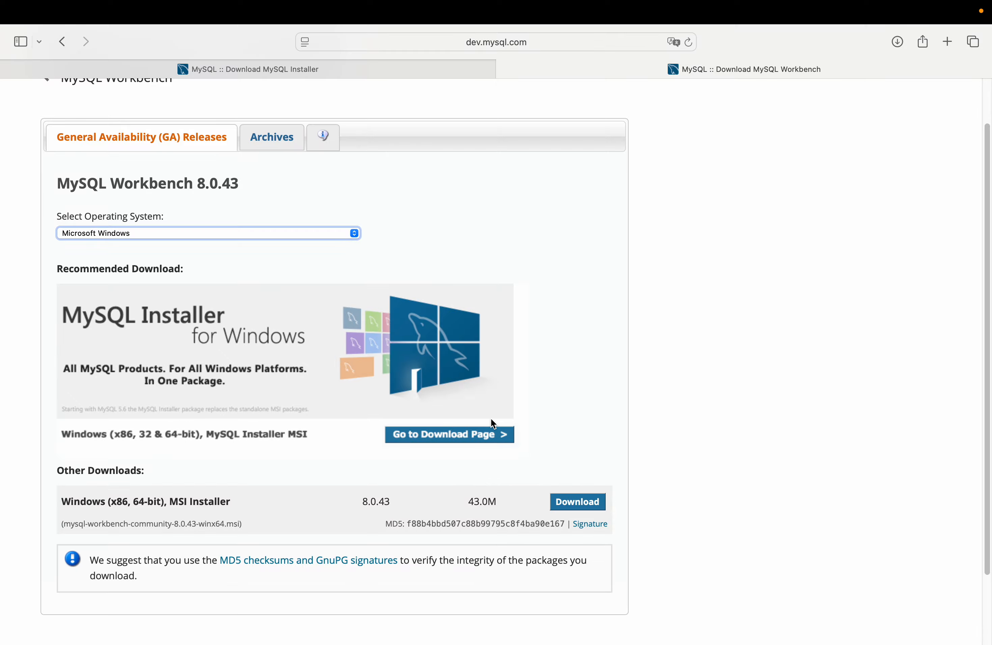
{"action": "scroll", "coordinate": [294, 407], "scroll_direction": "up", "scroll_amount": 1}
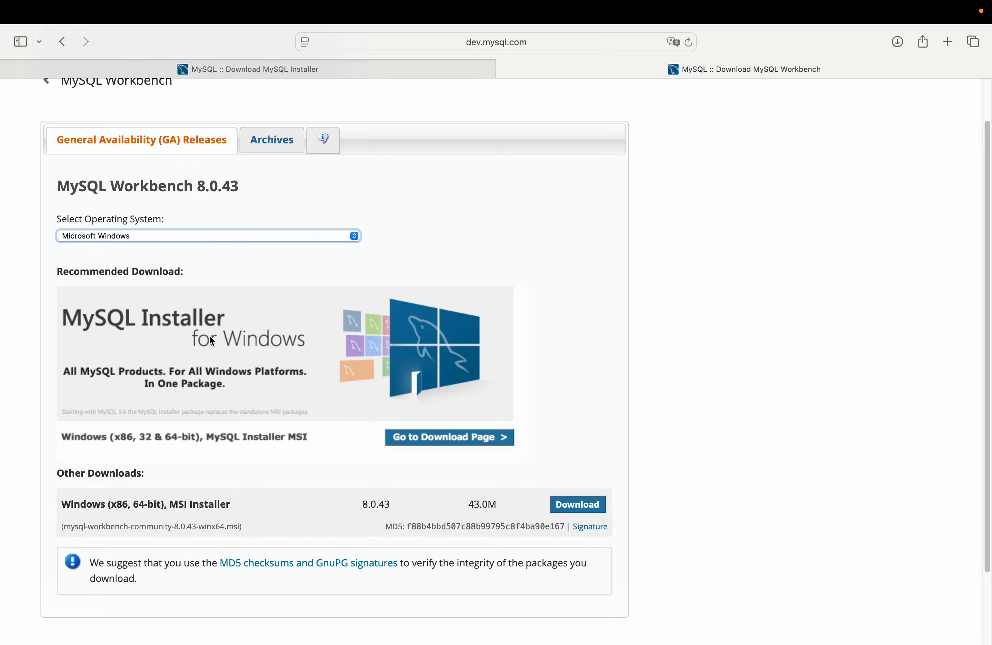
{"action": "scroll", "coordinate": [212, 340], "scroll_direction": "up", "scroll_amount": 3}
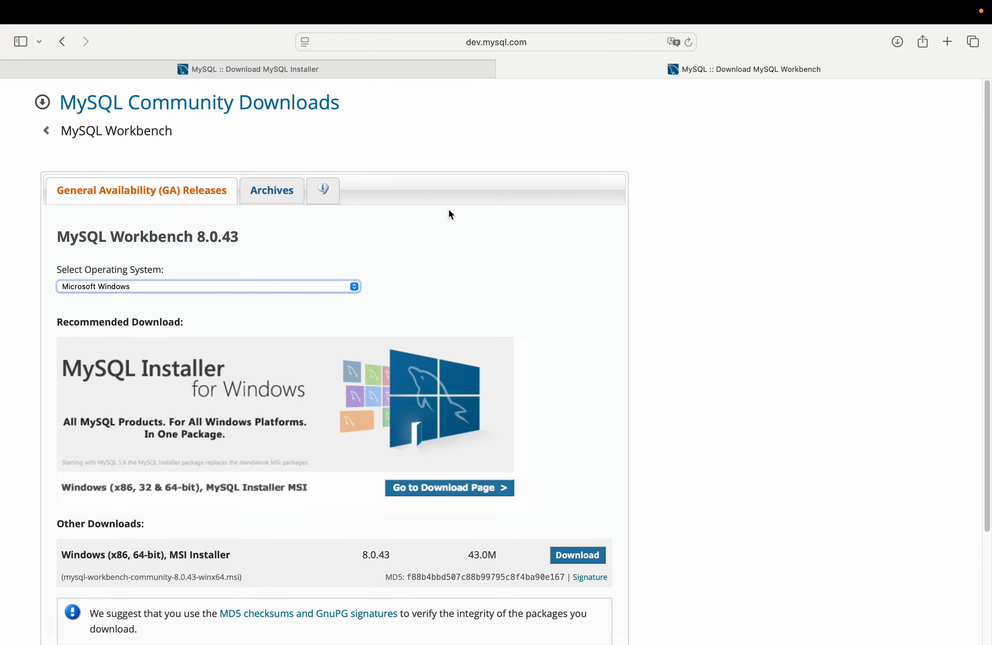
- Switch to MySQL Workbench and create a new model with an EER diagram
{"action": "mouse_move", "coordinate": [554, 643]}
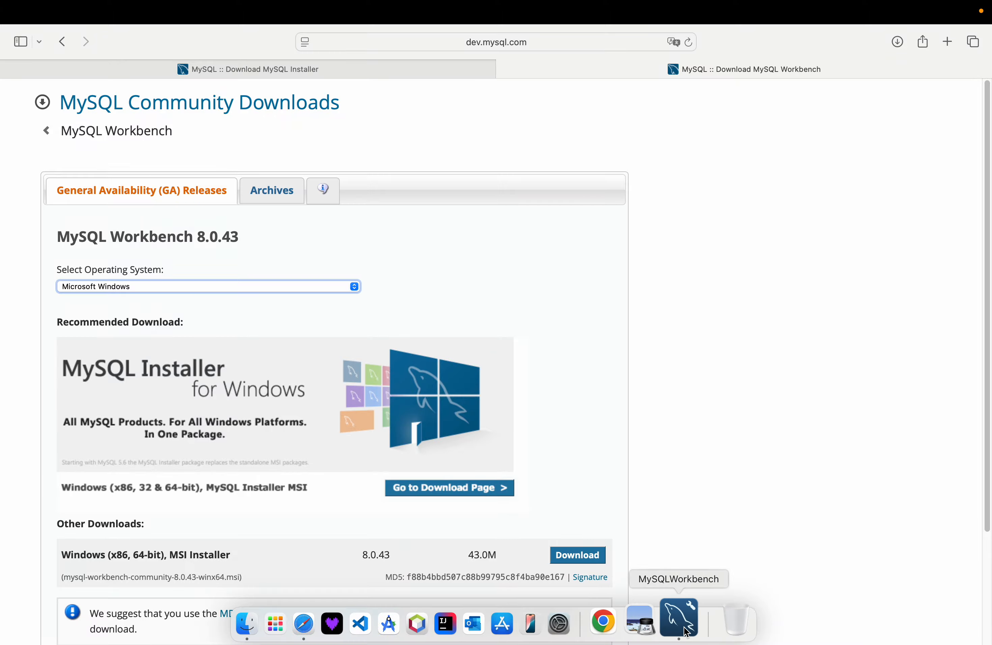
{"action": "left_click", "coordinate": [695, 621]}
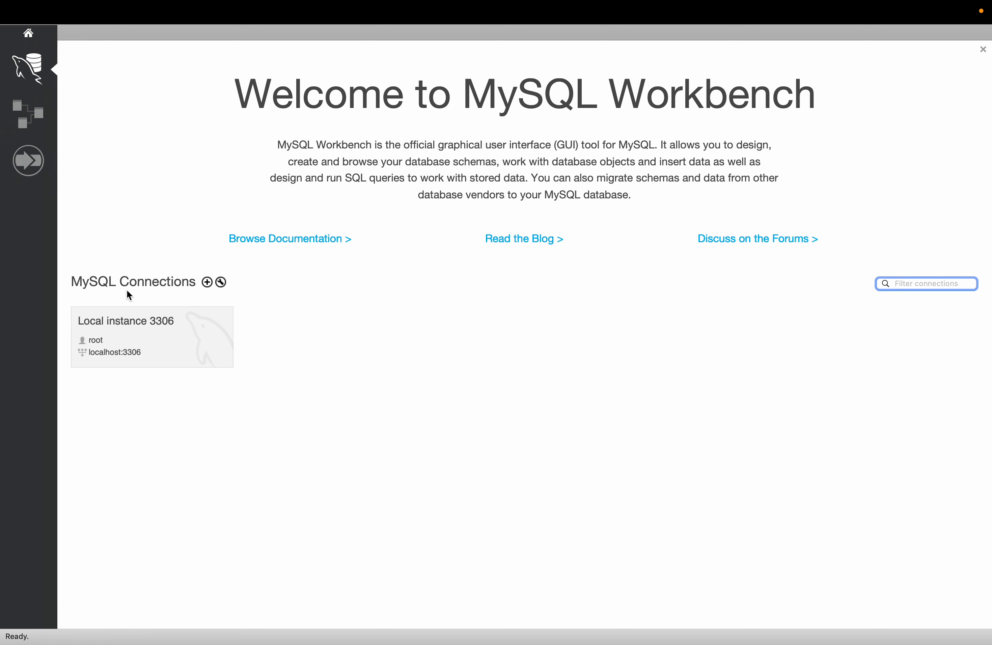
{"action": "left_click", "coordinate": [108, 289]}
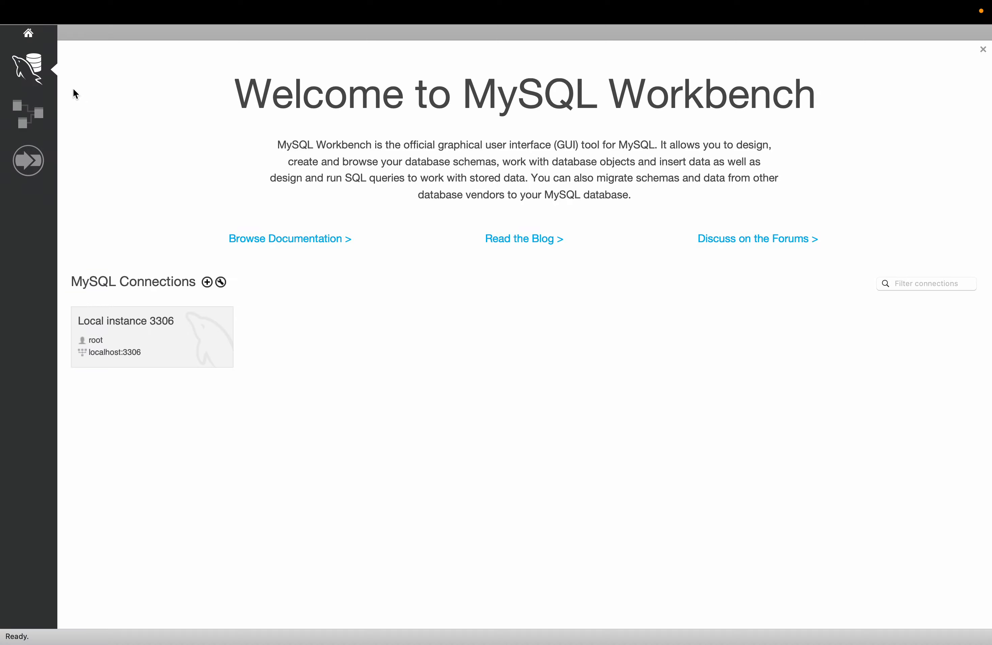
{"action": "left_click", "coordinate": [37, 116]}
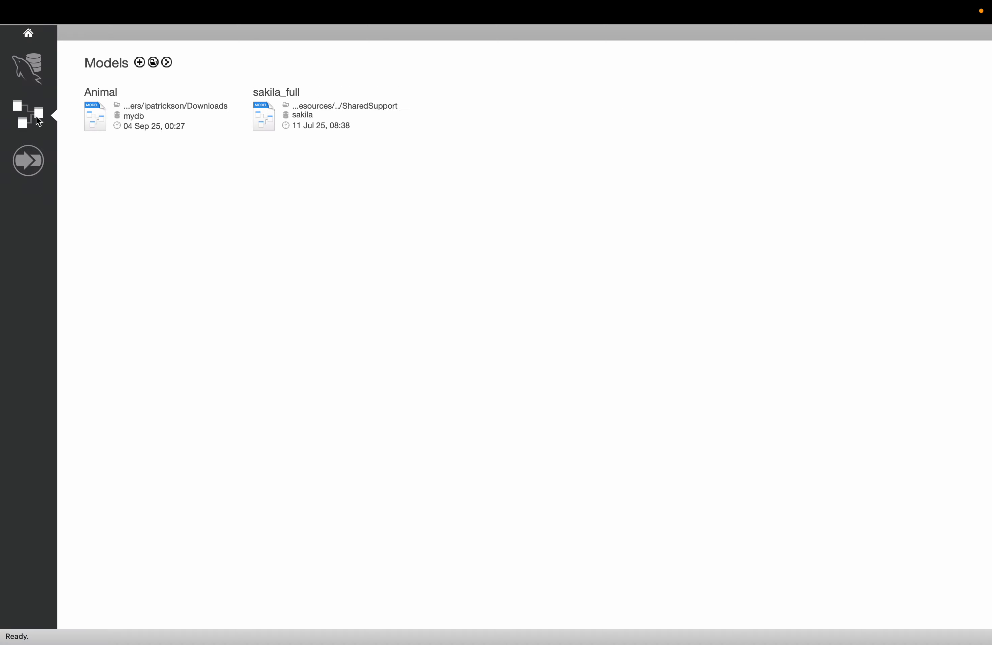
{"action": "left_click", "coordinate": [139, 64]}
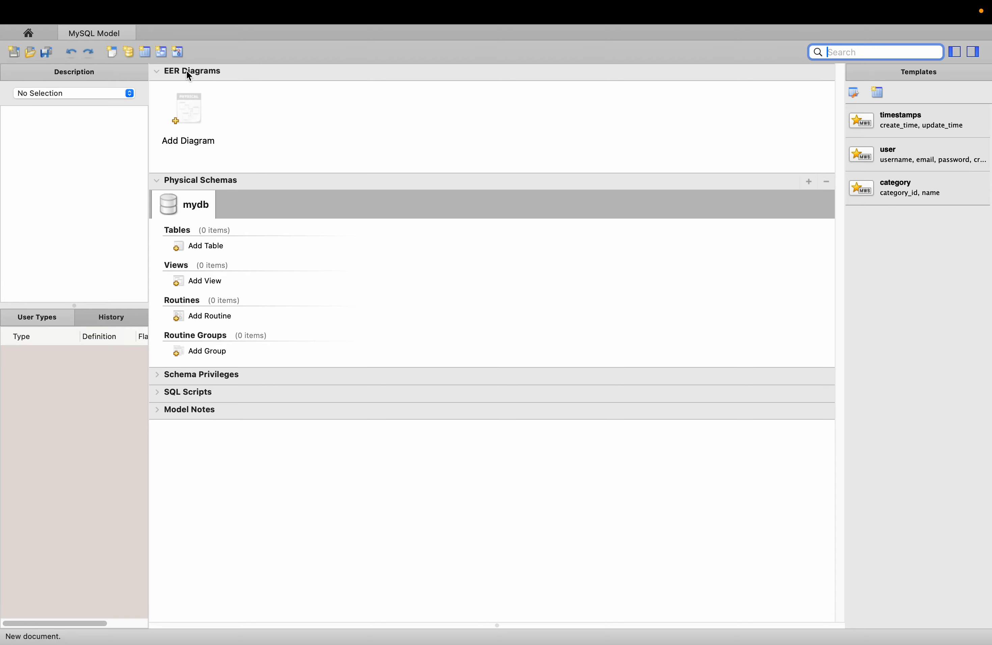
{"action": "double_click", "coordinate": [192, 106]}
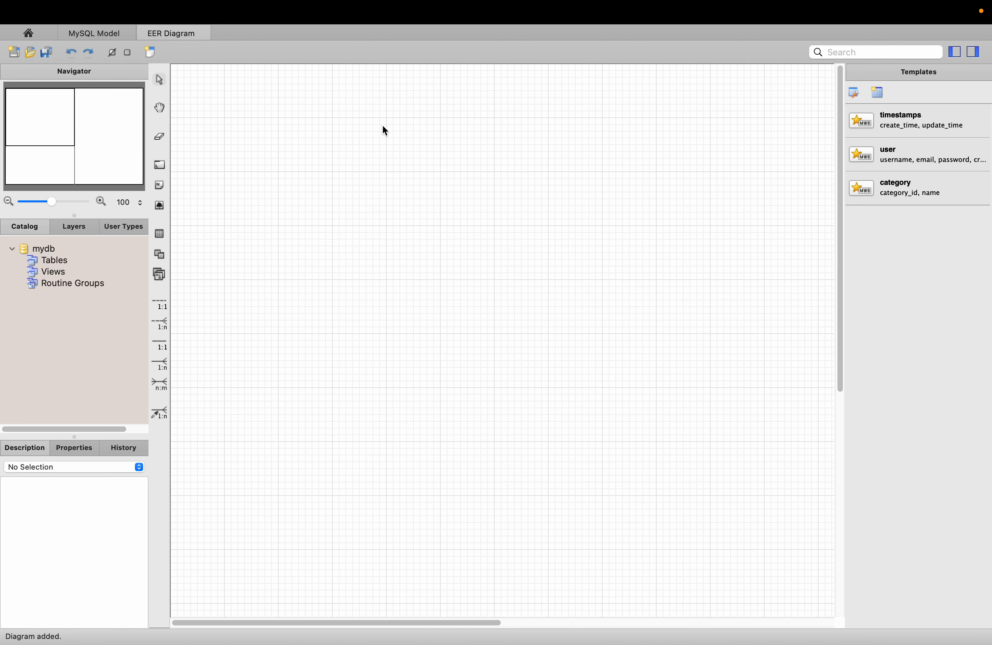
- Place a new table in the upper part of the diagram canvas and enlarge it
{"action": "left_click_drag", "start_coordinate": [263, 96], "coordinate": [604, 339]}
{"action": "left_click", "coordinate": [164, 111]}
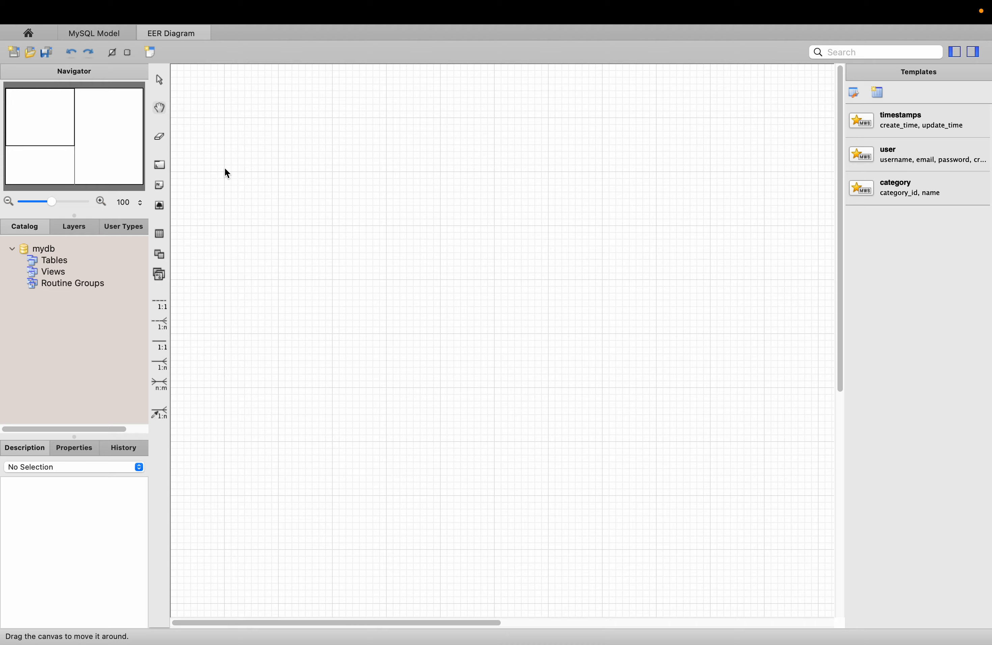
{"action": "left_click", "coordinate": [160, 234]}
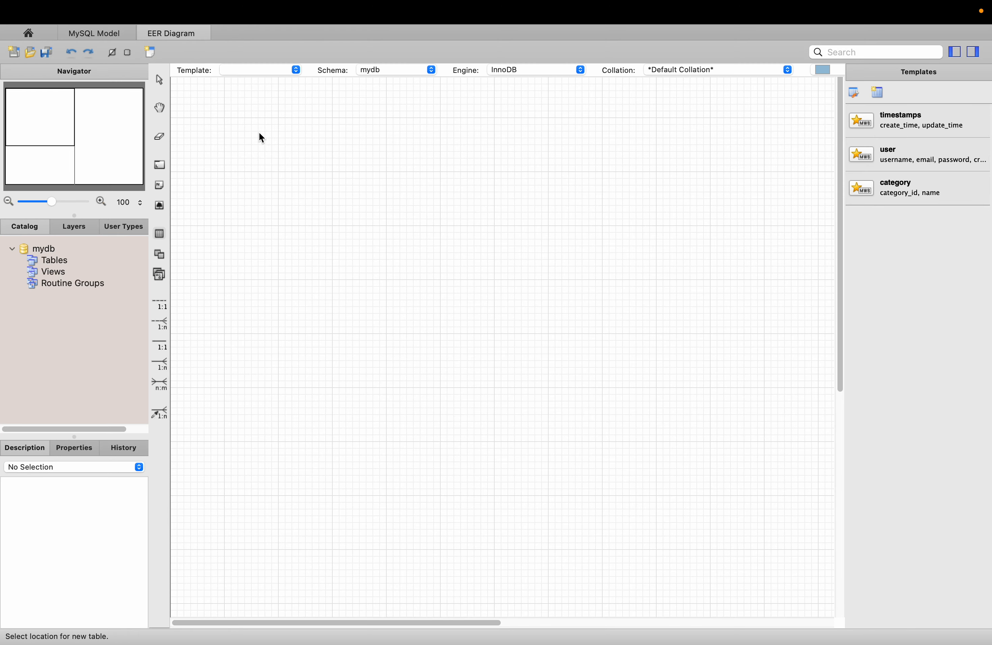
{"action": "left_click", "coordinate": [296, 136]}
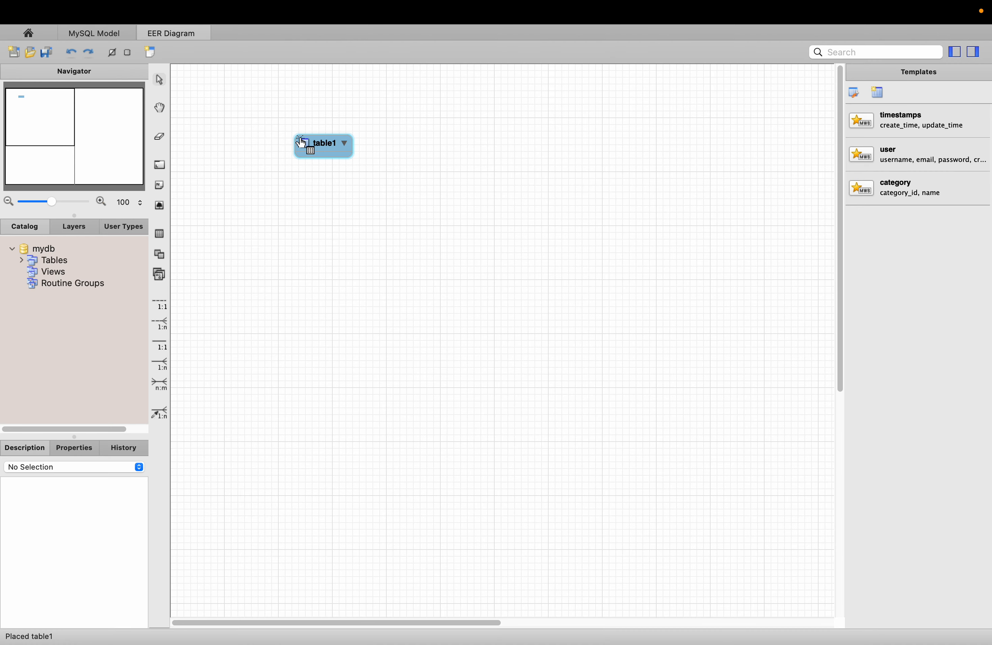
{"action": "left_click", "coordinate": [329, 143]}
{"action": "left_click_drag", "start_coordinate": [354, 157], "coordinate": [444, 253]}
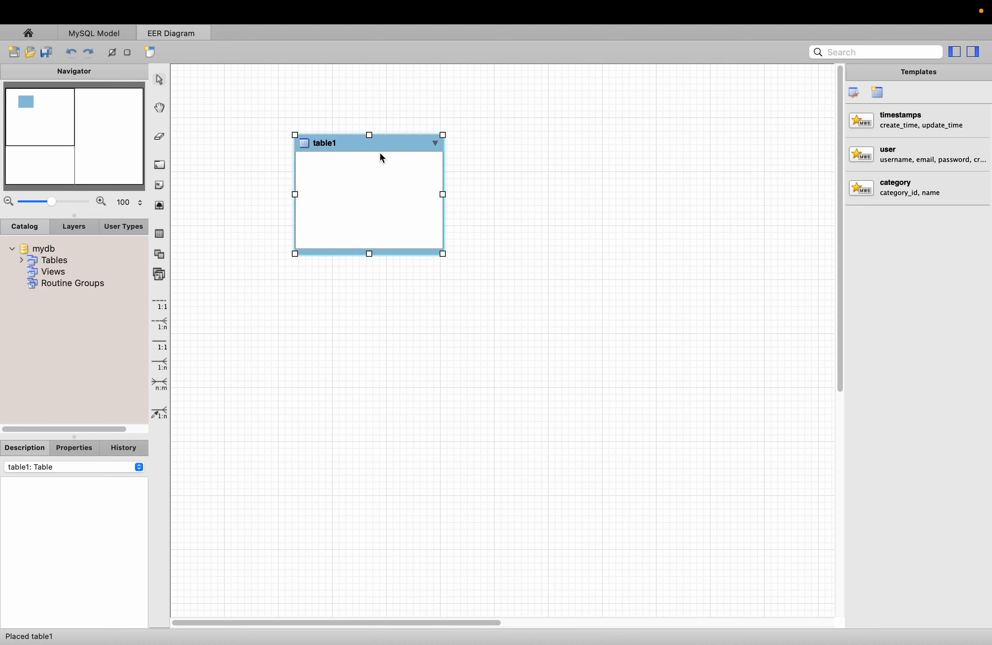
- Move the table toward the canvas's upper-left corner and name it Animais
{"action": "left_click_drag", "start_coordinate": [381, 152], "coordinate": [302, 99]}
{"action": "double_click", "coordinate": [303, 99]}
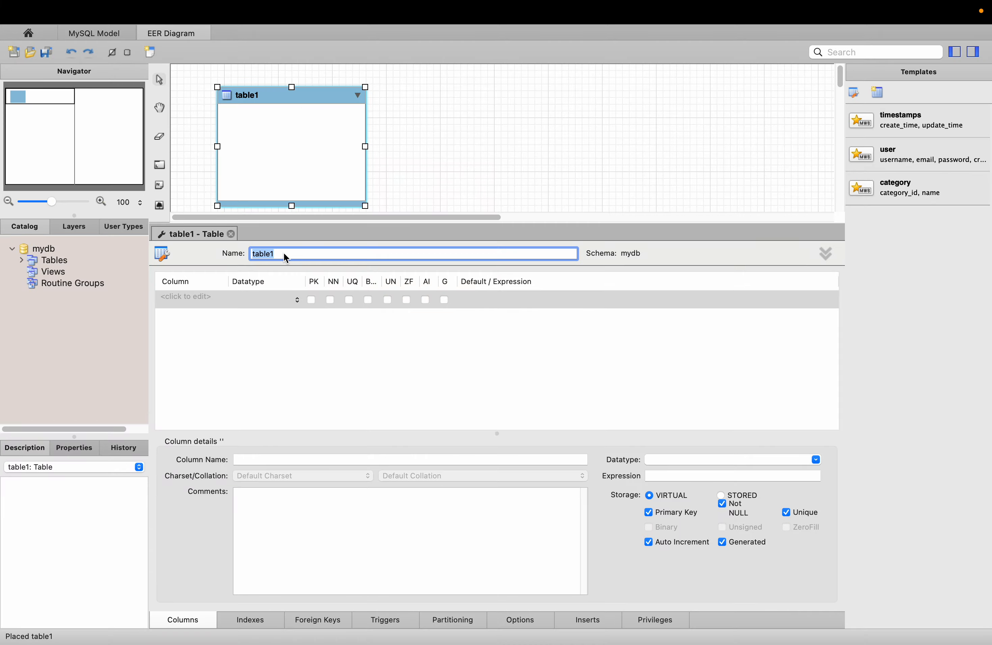
{"action": "type", "text": "Animais"}
{"action": "left_click", "coordinate": [262, 363]}
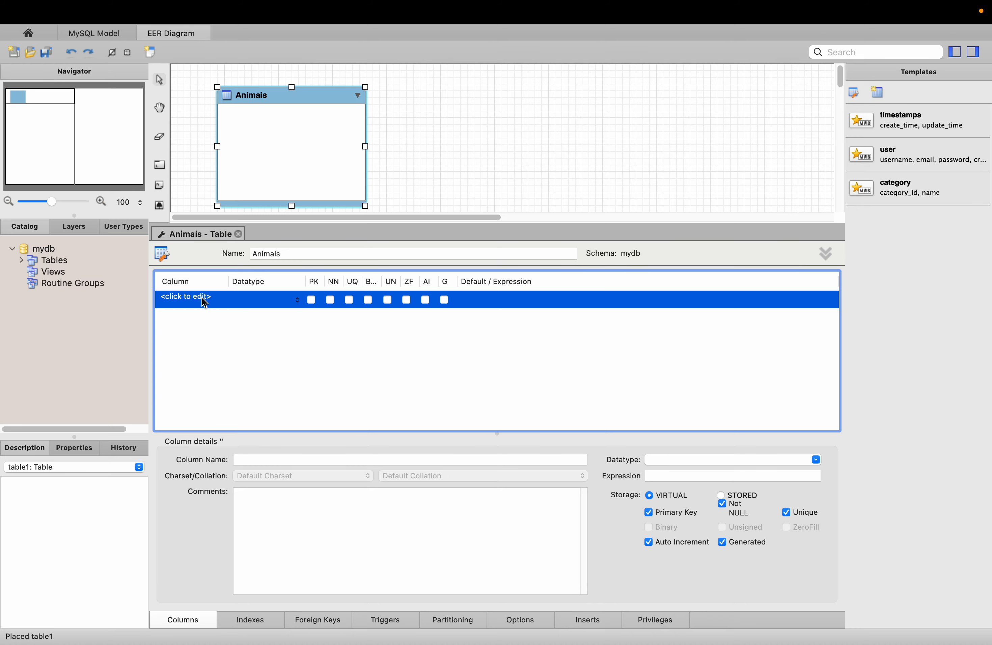
- Add an INT column idAnimais to the Animais table as primary key, not null and auto-increment
{"action": "left_click", "coordinate": [351, 300]}
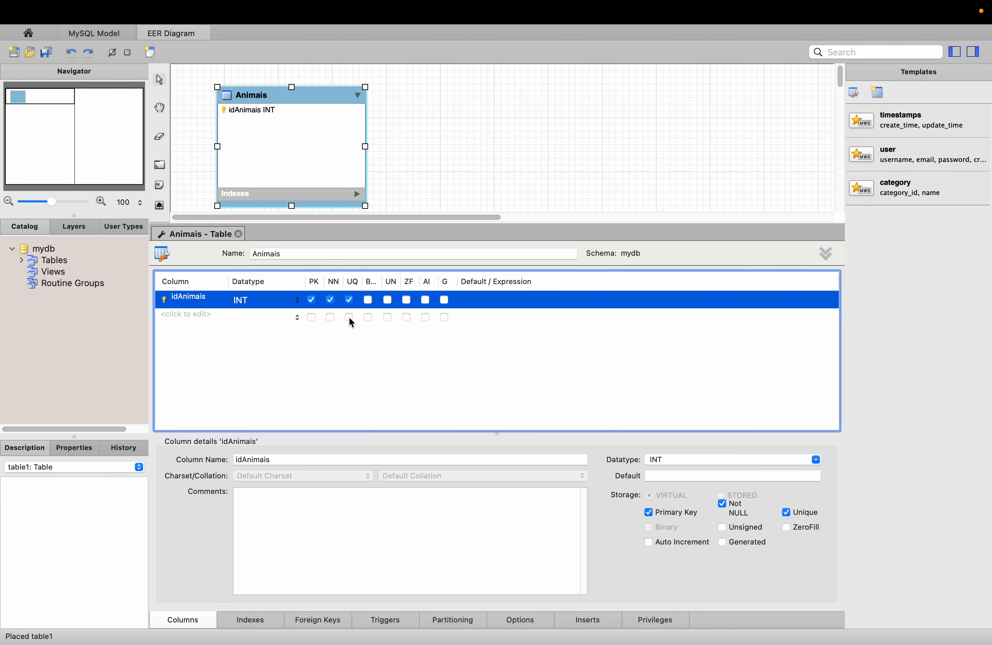
{"action": "left_click", "coordinate": [349, 301]}
{"action": "left_click", "coordinate": [330, 300]}
{"action": "left_click", "coordinate": [311, 300]}
{"action": "left_click", "coordinate": [349, 300]}
{"action": "left_click", "coordinate": [349, 300]}
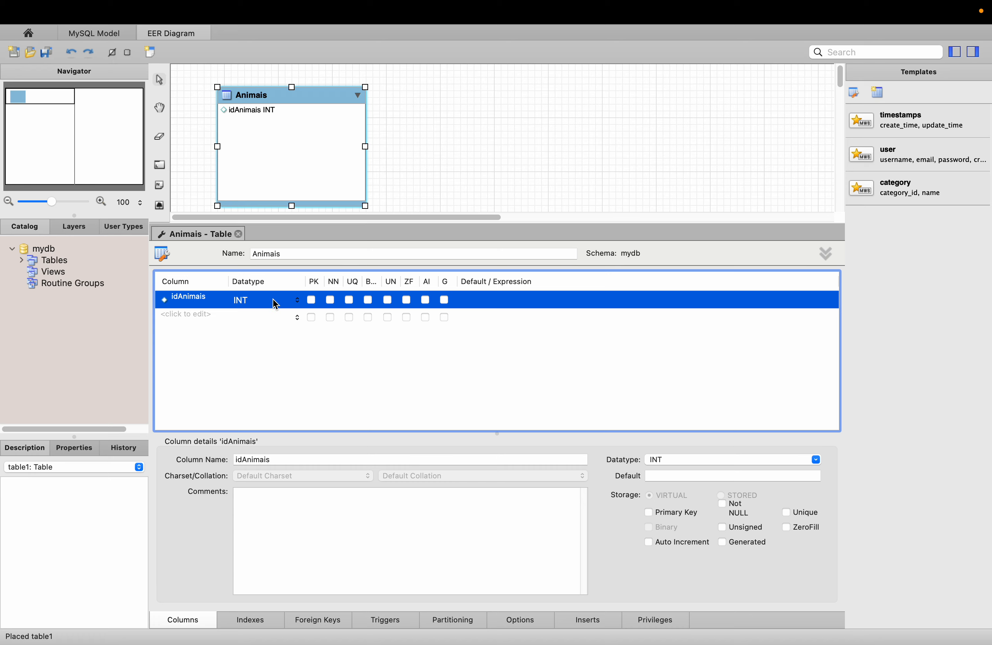
{"action": "left_click", "coordinate": [425, 300]}
{"action": "left_click", "coordinate": [311, 300]}
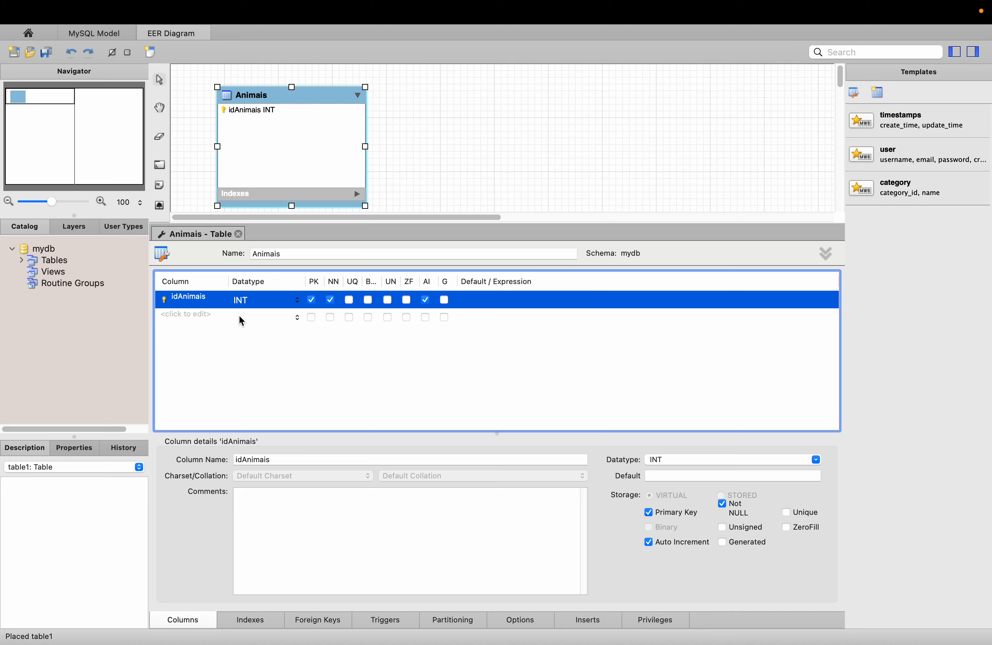
- Add a VARCHAR(45) column named nomeAnimal to the Animais table
{"action": "double_click", "coordinate": [192, 316]}
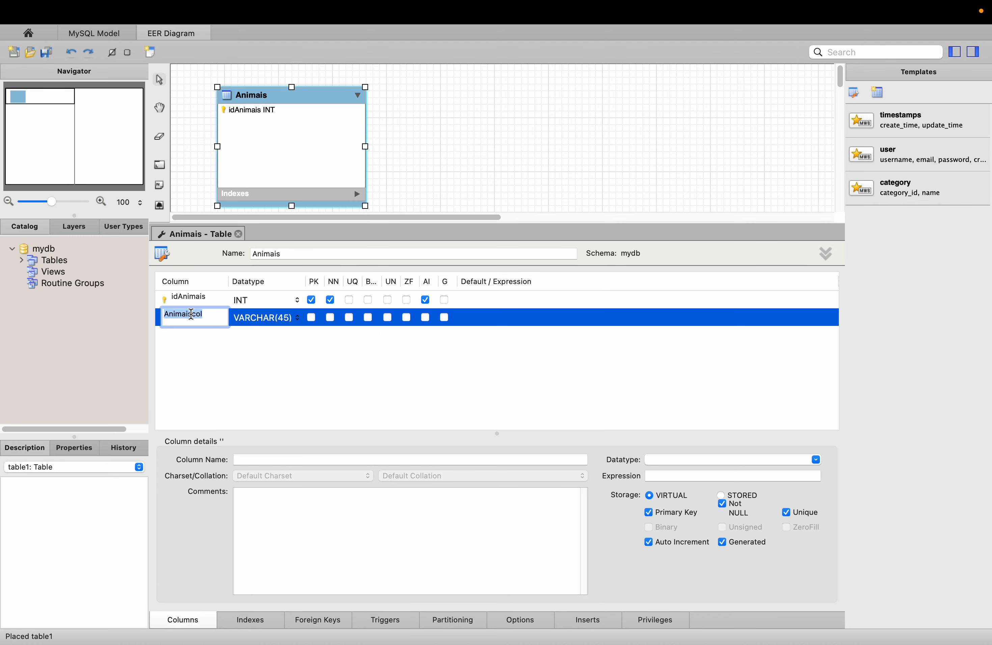
{"action": "type", "text": "nome"}
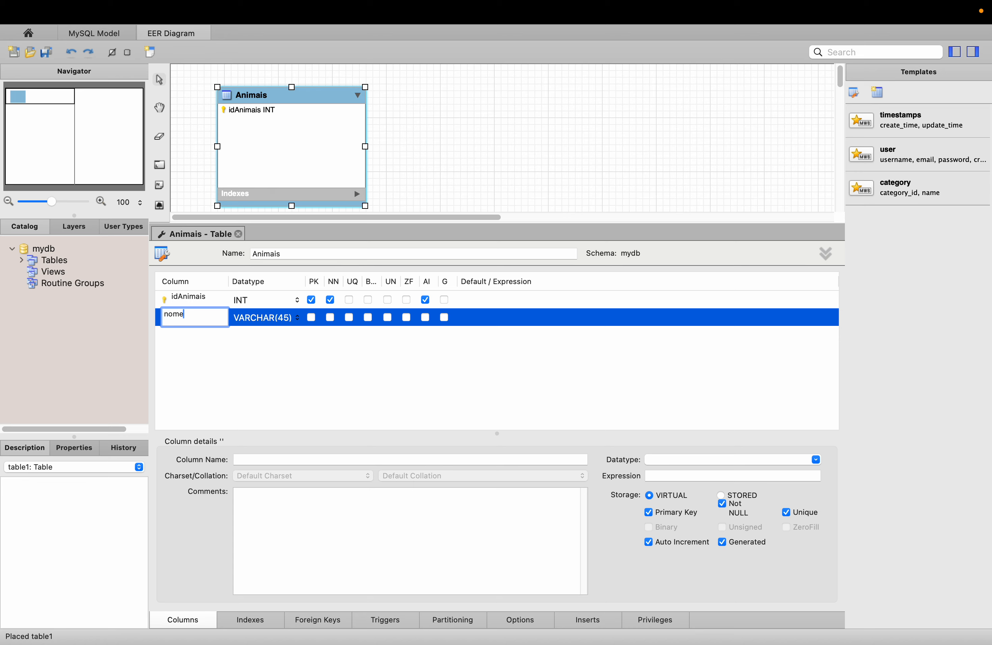
{"action": "type", "text": "Anim"}
{"action": "type", "text": "ais"}
{"action": "key", "text": "BackSpace"}
{"action": "key", "text": "BackSpace"}
{"action": "type", "text": "l"}
- Rename the primary key column as idAnimal and shift the Animais table slightly upward on the diagram
{"action": "double_click", "coordinate": [202, 305]}
{"action": "left_click", "coordinate": [211, 302]}
{"action": "key", "text": "BackSpace"}
{"action": "key", "text": "BackSpace"}
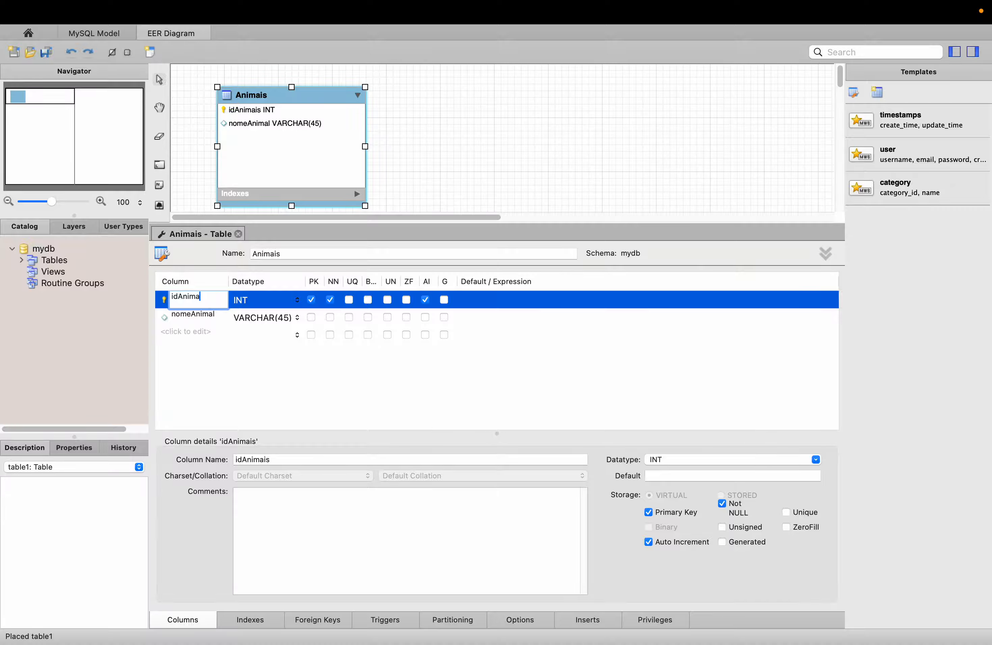
{"action": "type", "text": "l"}
{"action": "key", "text": "Return"}
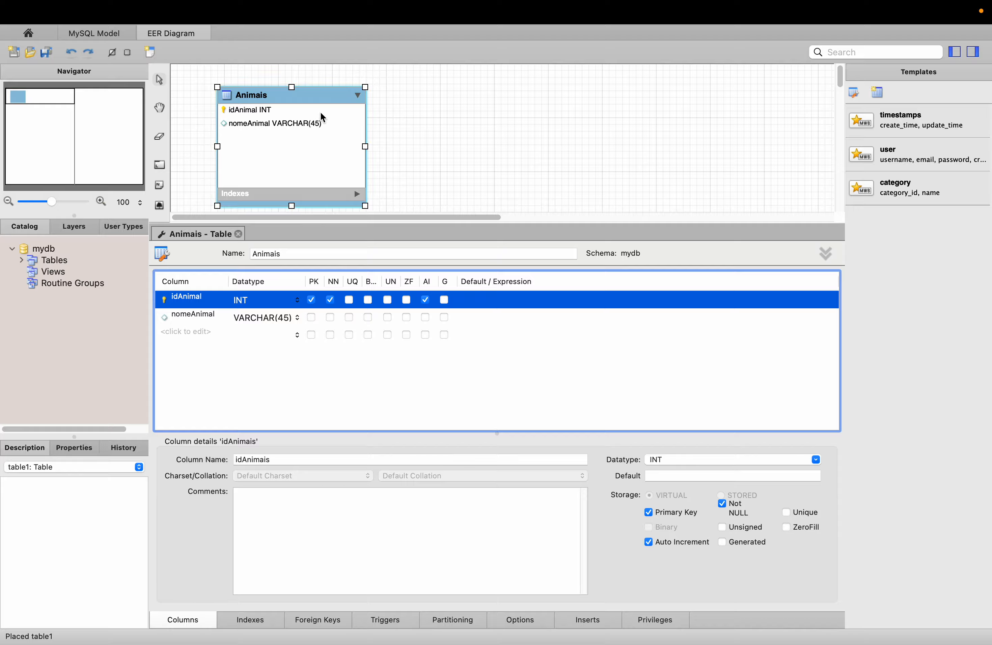
{"action": "left_click_drag", "start_coordinate": [320, 111], "coordinate": [319, 93]}
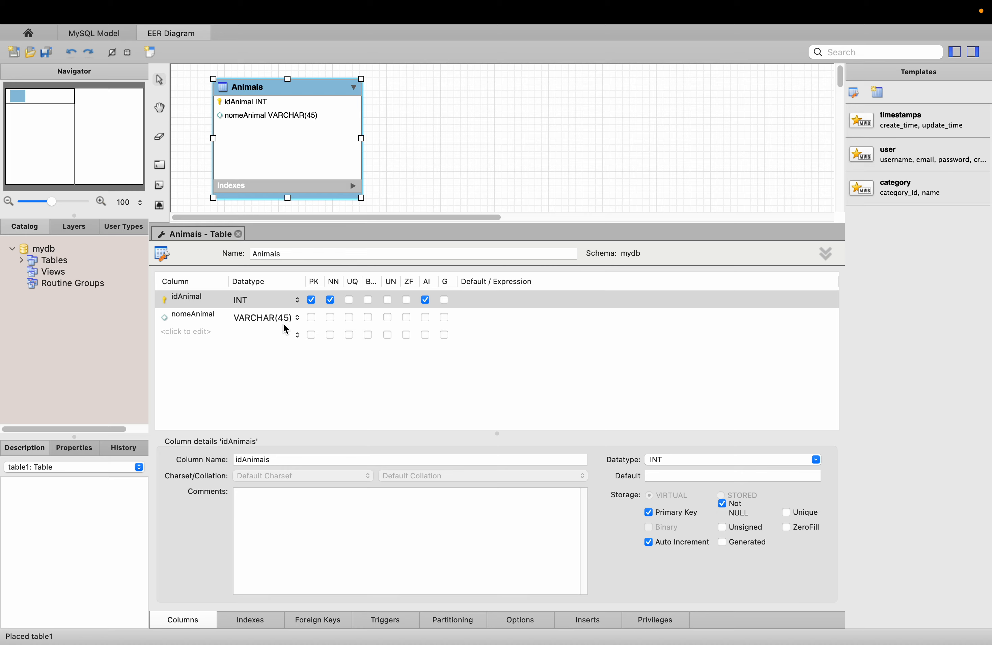
- Make the nomeAnimal column not null and add a VARCHAR(45) column named racaAnimal to the Animais table
{"action": "left_click", "coordinate": [331, 319]}
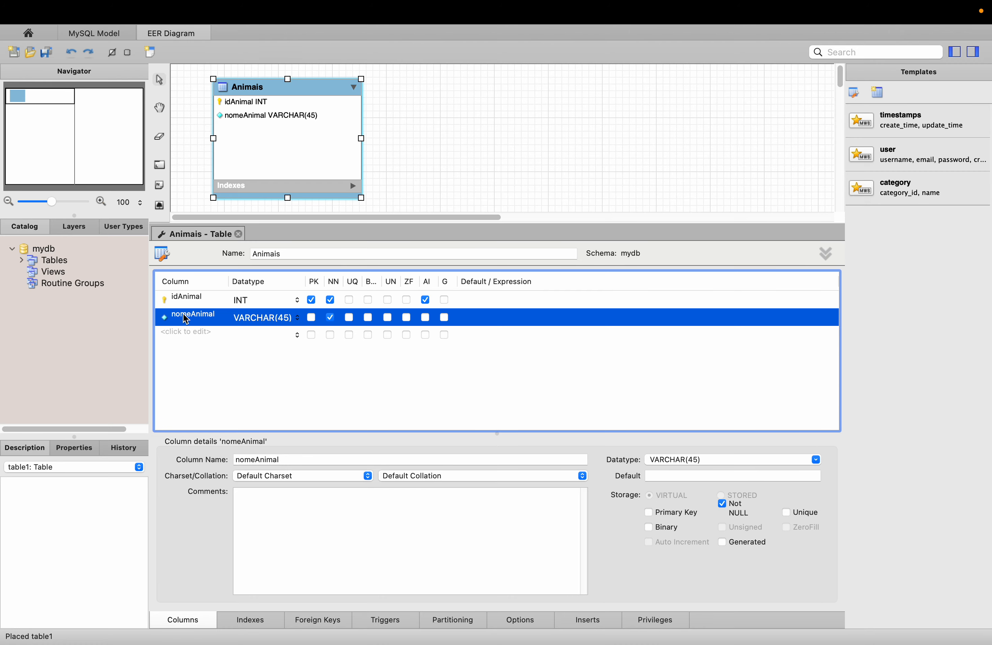
{"action": "left_click", "coordinate": [190, 336]}
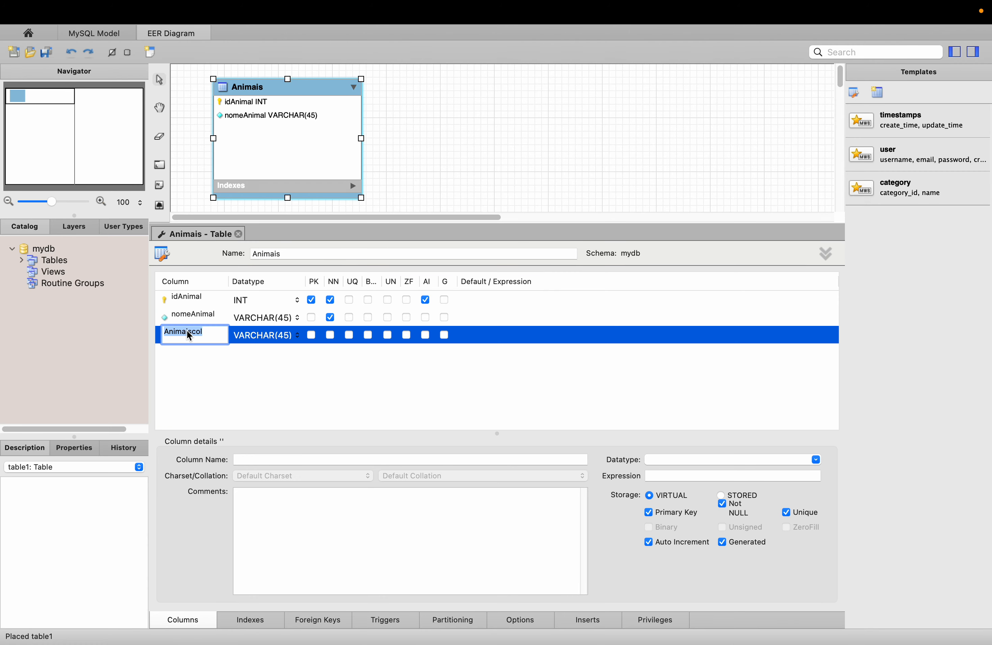
{"action": "type", "text": "t"}
{"action": "type", "text": "acaAnimal"}
{"action": "key", "text": "Return"}
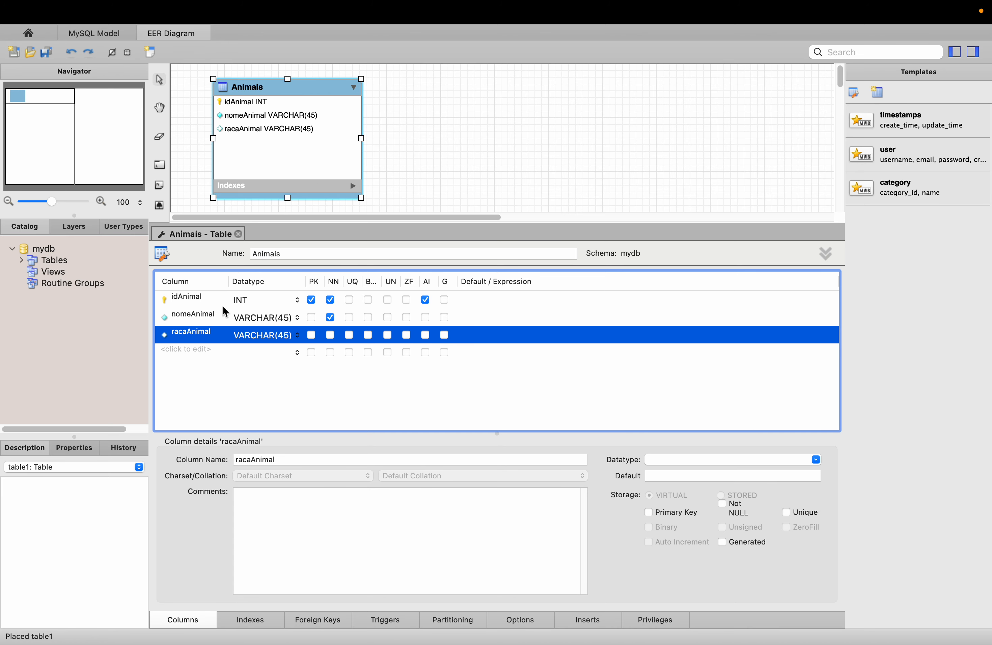
- Change the datatype of the nomeAnimal column to INT(1)
{"action": "left_click", "coordinate": [267, 321]}
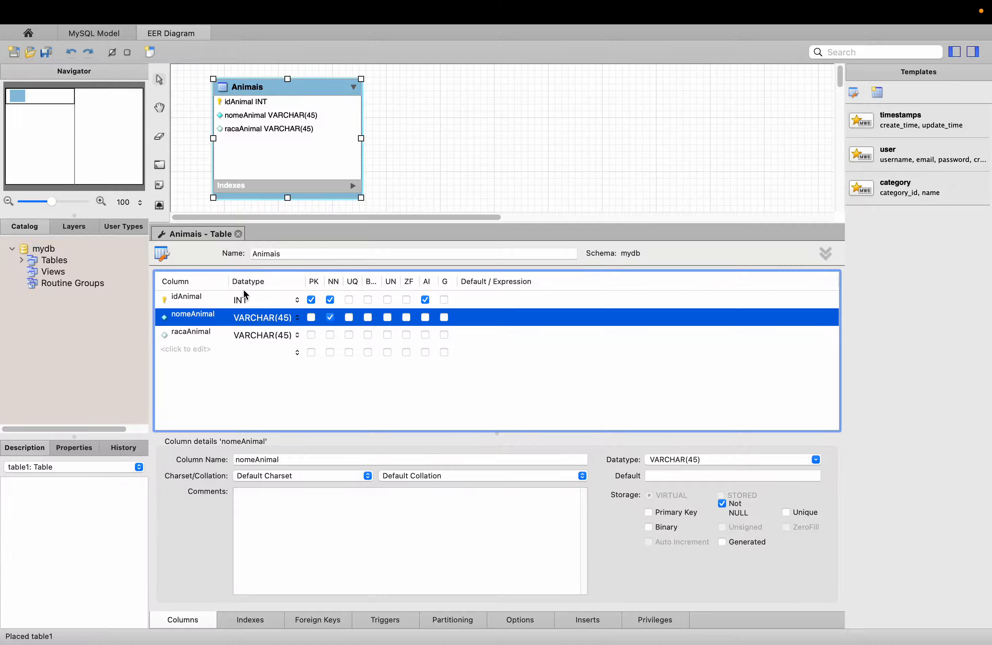
{"action": "left_click", "coordinate": [299, 319]}
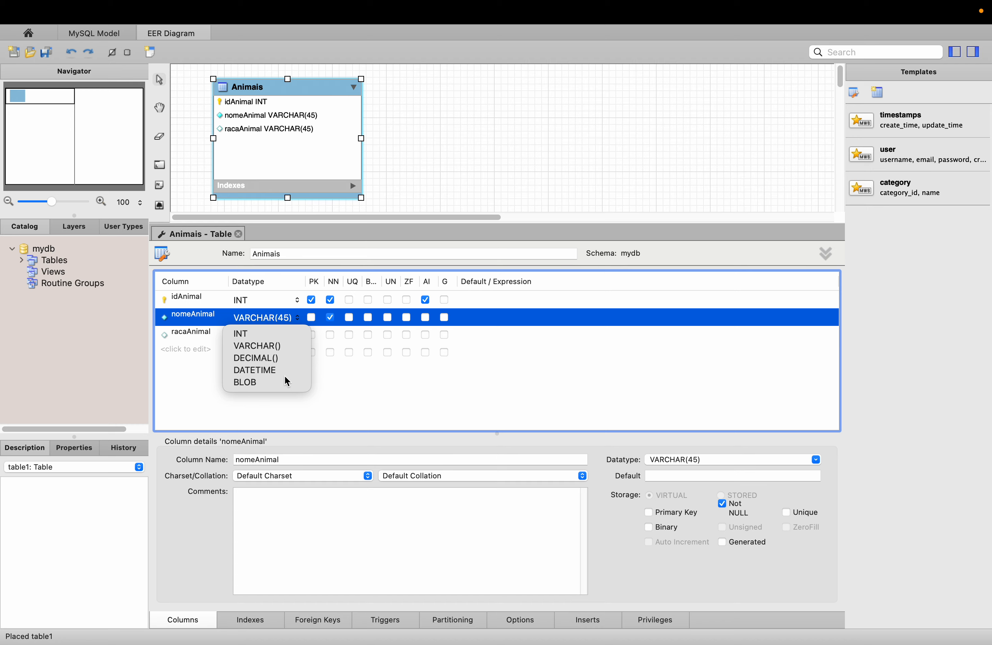
{"action": "left_click", "coordinate": [247, 337]}
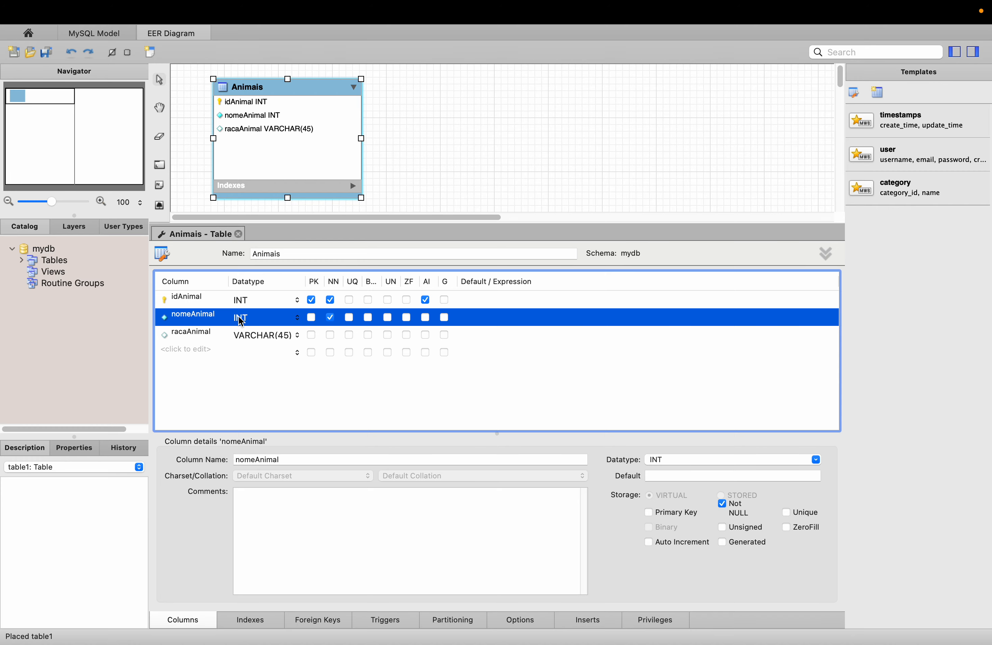
{"action": "left_click", "coordinate": [257, 321]}
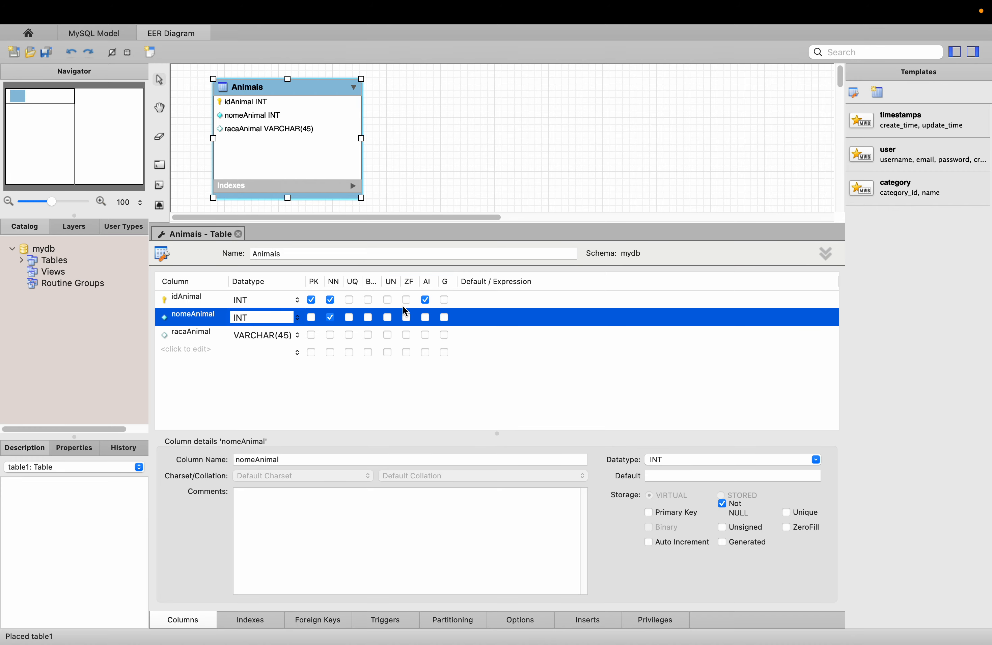
{"action": "type", "text": "()"}
{"action": "type", "text": "1"}
{"action": "key", "text": "Return"}
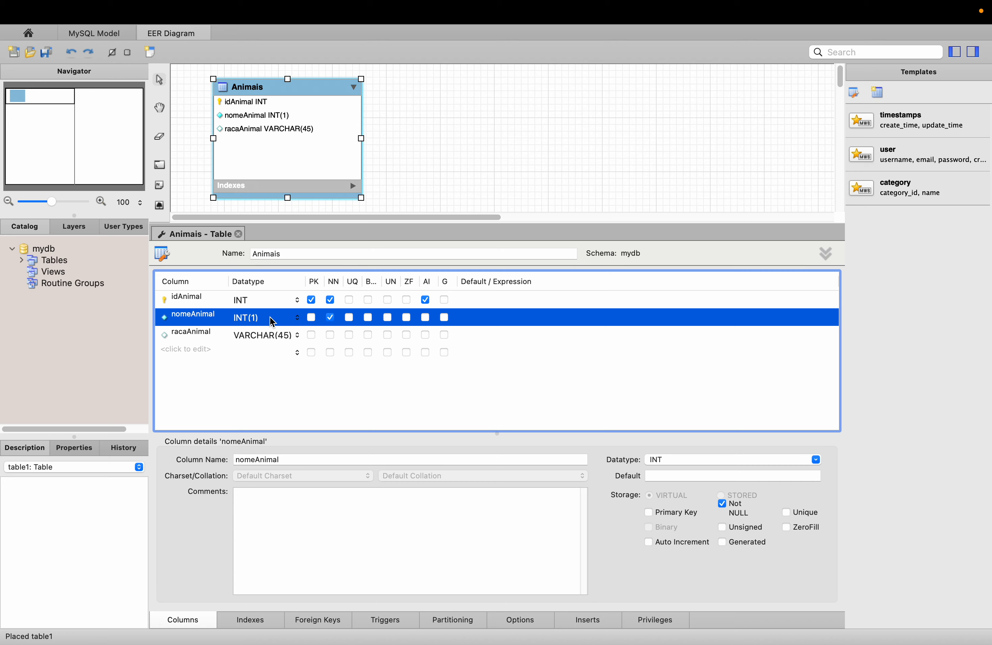
- Set the datatype of the nomeAnimal column to VARCHAR(255)
{"action": "left_click", "coordinate": [297, 318]}
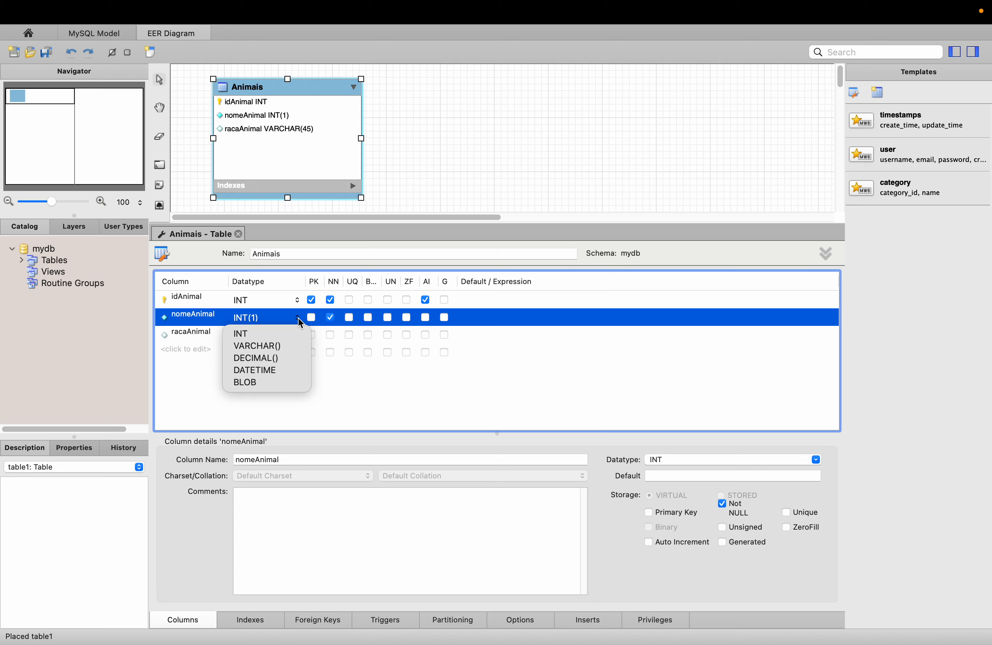
{"action": "left_click", "coordinate": [277, 346]}
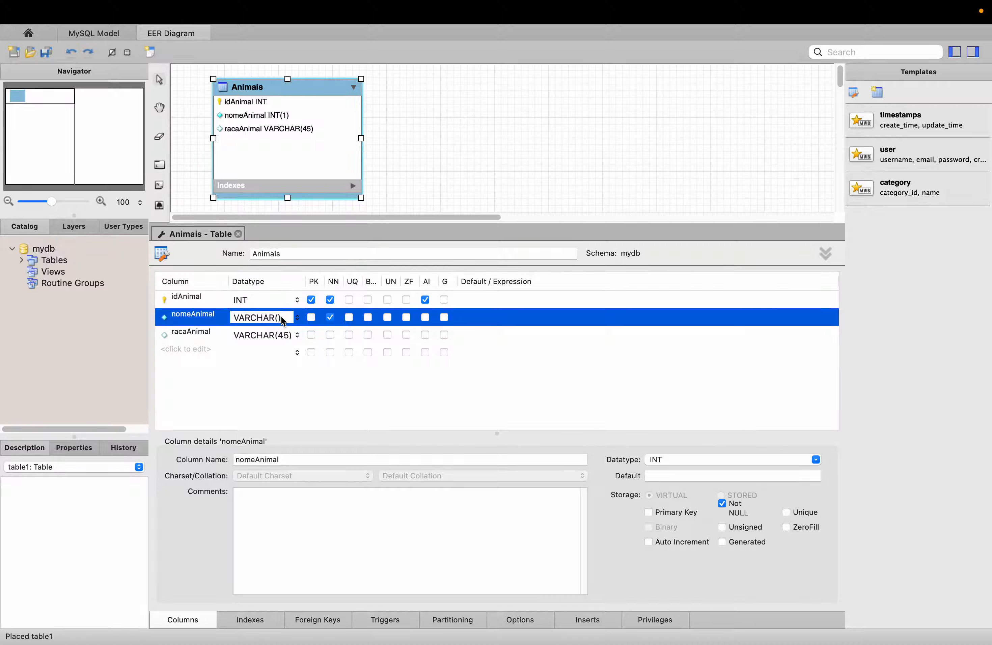
{"action": "type", "text": "255"}
{"action": "key", "text": "Return"}
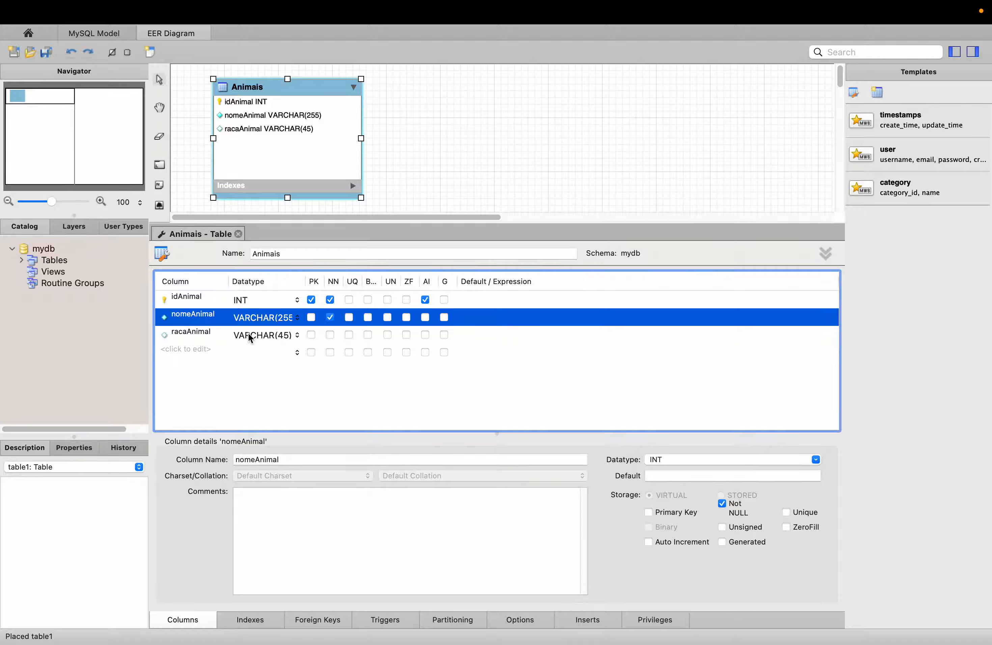
- Set the datatype of the racaAnimal column to VARCHAR(64)
{"action": "double_click", "coordinate": [262, 337]}
{"action": "left_click", "coordinate": [286, 338]}
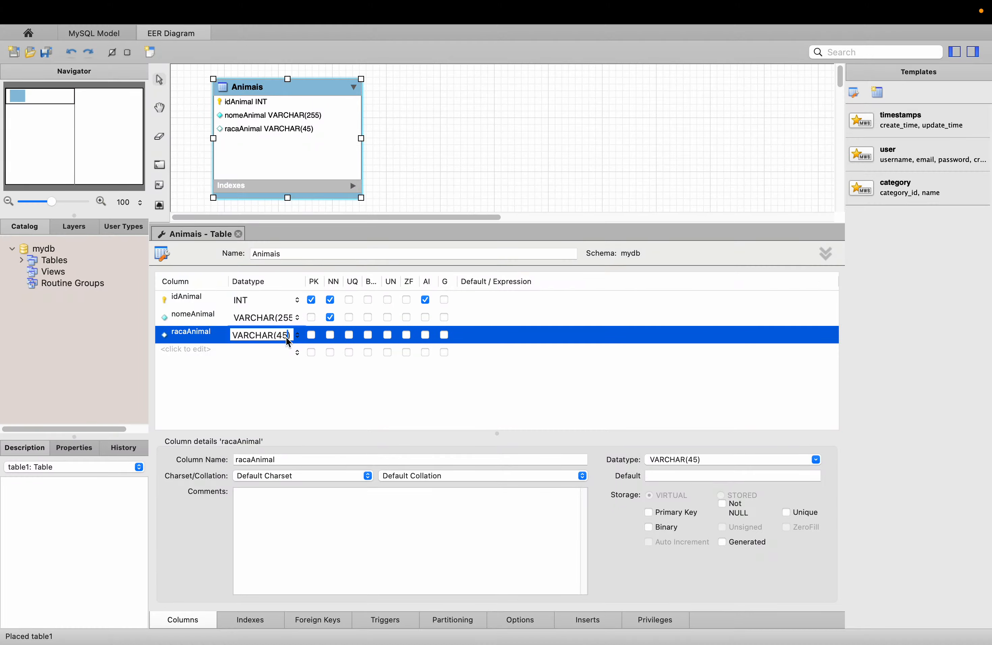
{"action": "type", "text": "64"}
{"action": "key", "text": "Return"}
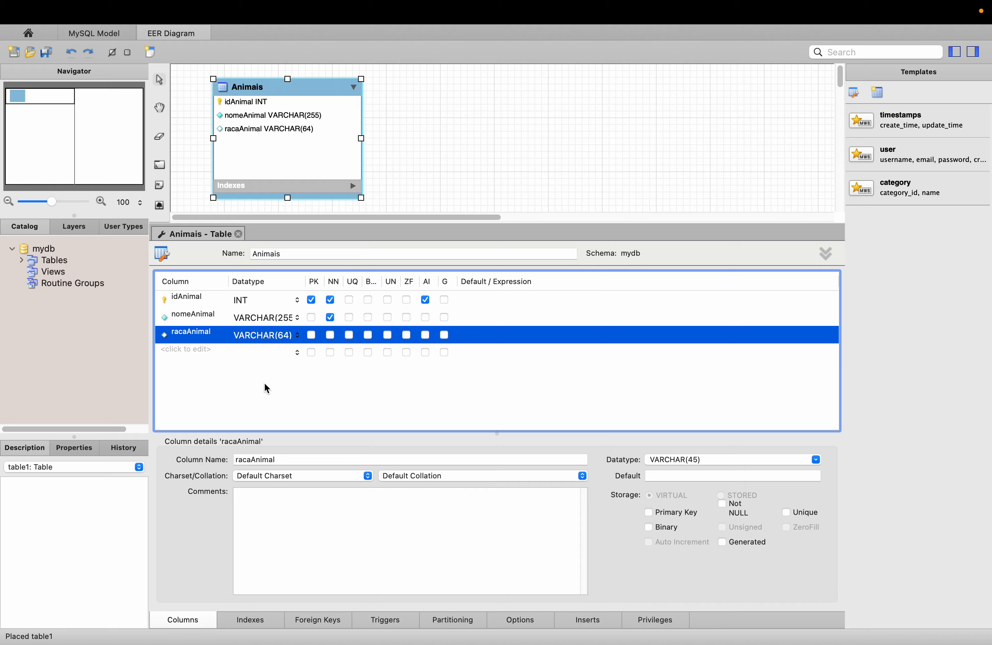
- Enter a sample comment for the racaAnimal column and reduce it to "qwert"
{"action": "left_click", "coordinate": [291, 516]}
{"action": "type", "text": "qwer"}
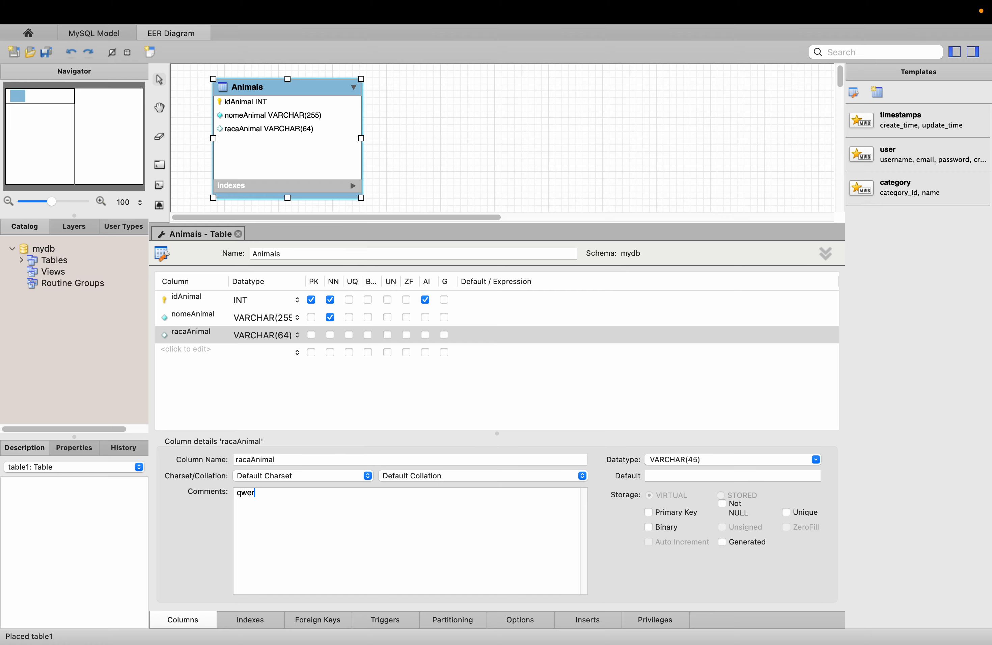
{"action": "type", "text": "tyuiop[asdfghjkl"}
{"action": "left_click_drag", "start_coordinate": [238, 492], "coordinate": [241, 493]}
{"action": "left_click_drag", "start_coordinate": [256, 491], "coordinate": [335, 491]}
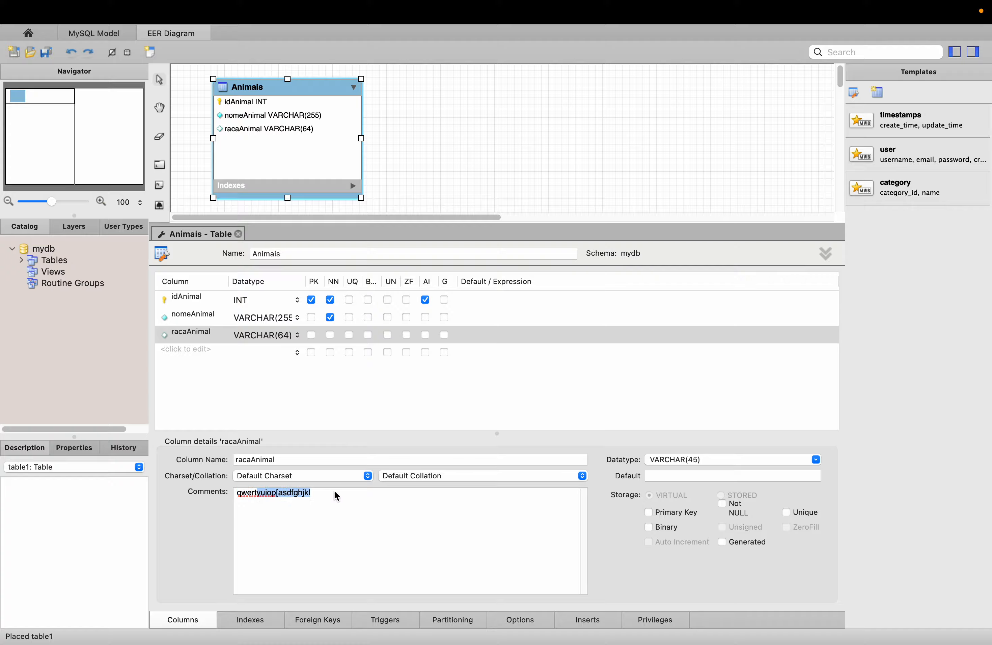
{"action": "type", "text": "qwert"}
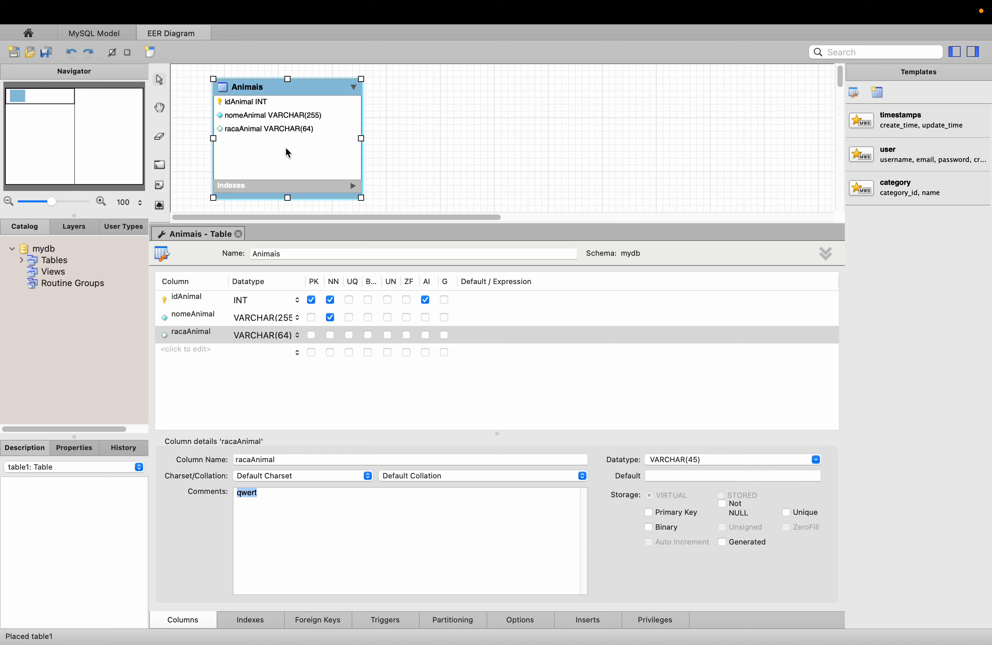
- Expand the index list of the Animais table on the diagram and shift the table slightly up and left
{"action": "left_click", "coordinate": [341, 186]}
{"action": "left_click", "coordinate": [354, 186]}
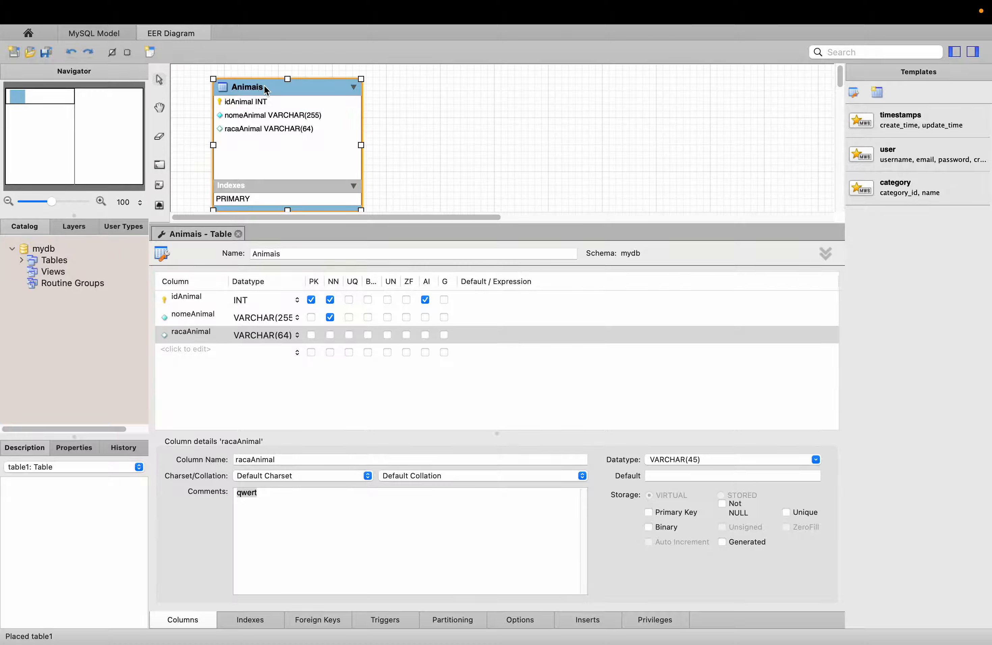
{"action": "left_click_drag", "start_coordinate": [264, 84], "coordinate": [260, 75]}
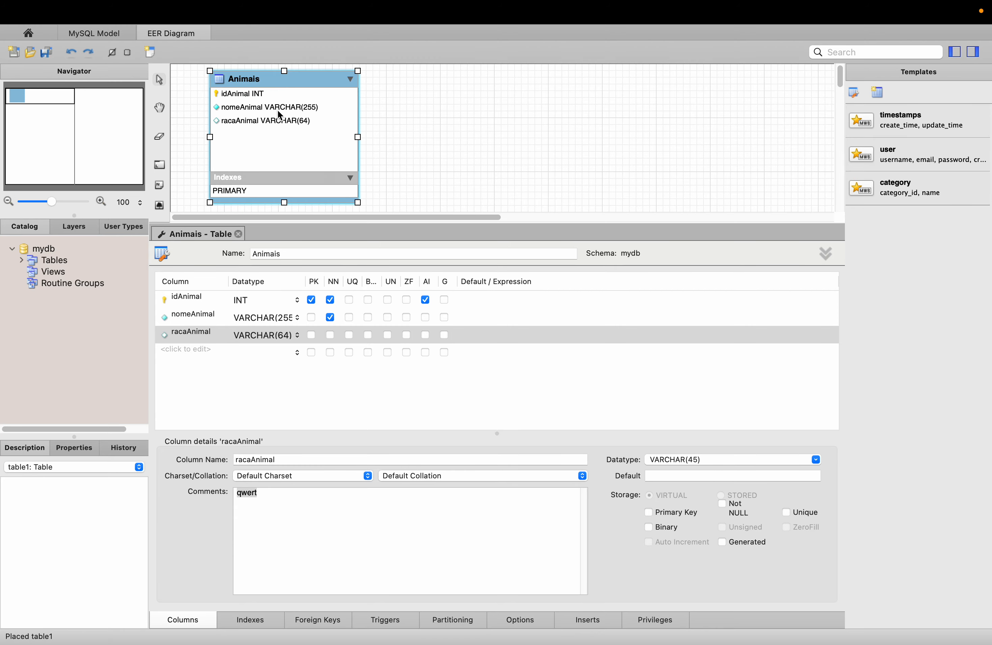
{"action": "left_click", "coordinate": [621, 151]}
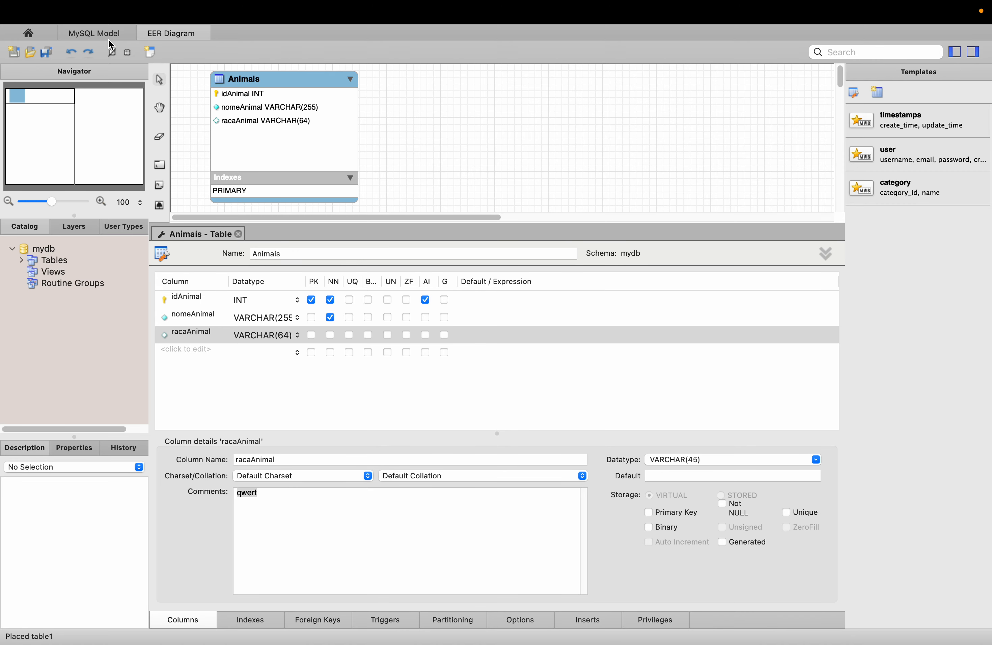
- Leave the diagram and open the saved MySQL connection Local instance 3306
{"action": "left_click", "coordinate": [29, 33]}
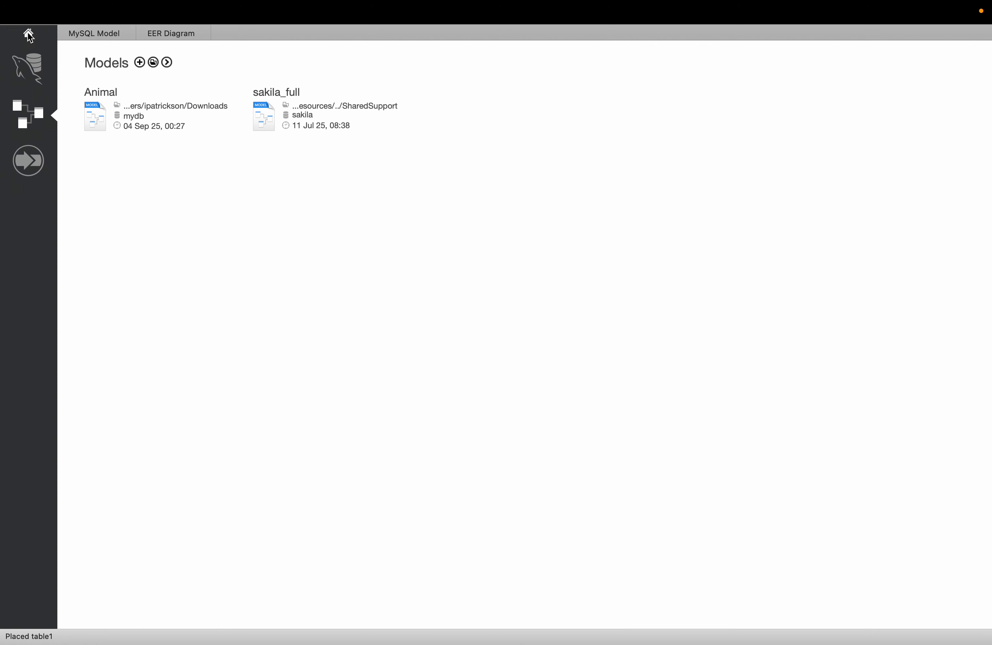
{"action": "left_click", "coordinate": [32, 66]}
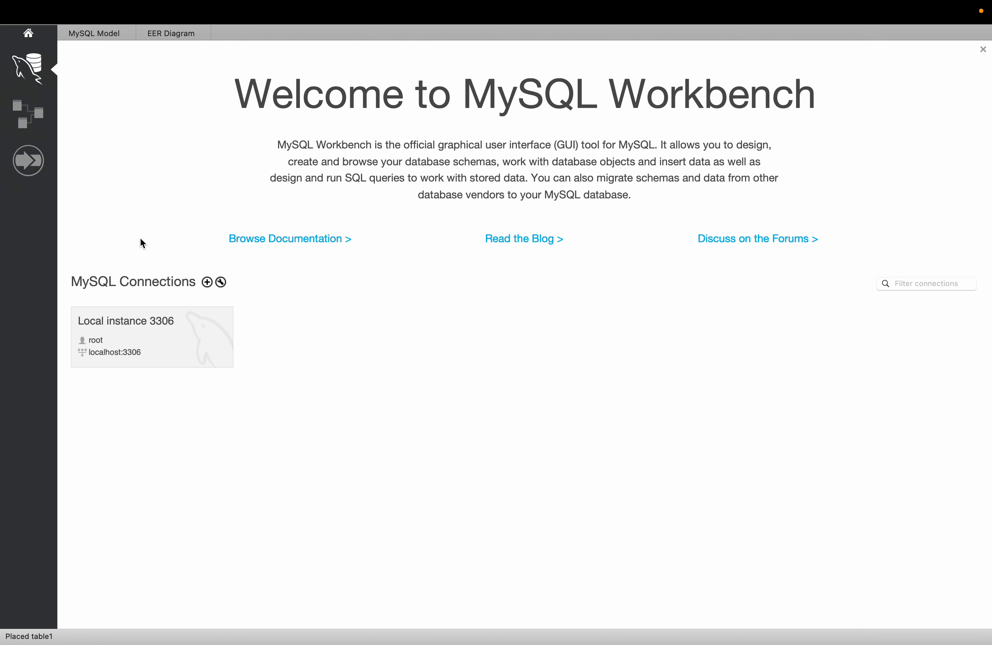
{"action": "left_click", "coordinate": [149, 329]}
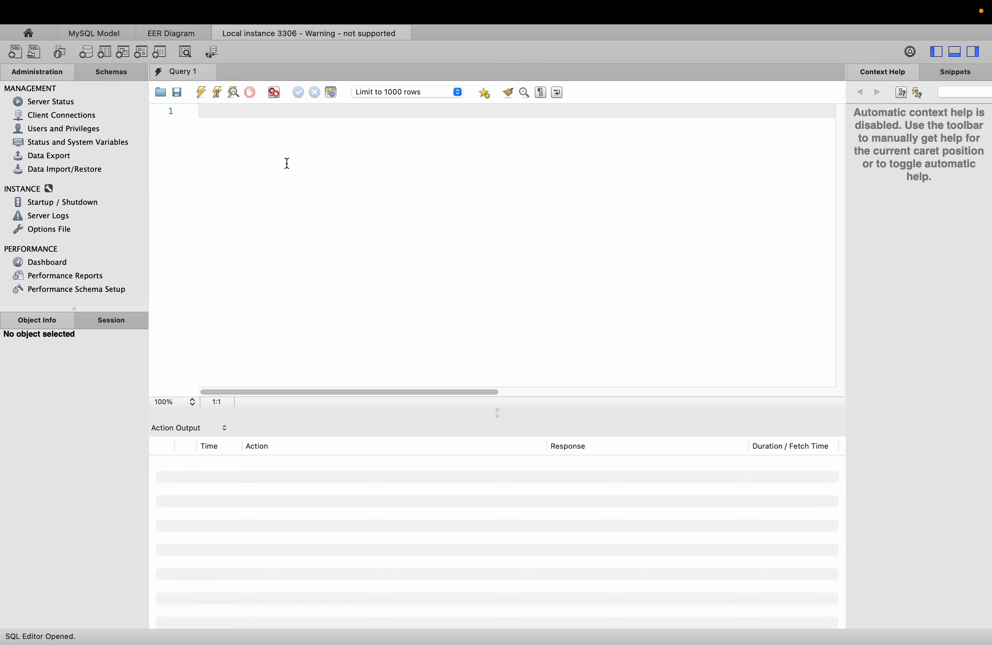
- Write the statement CREATE DATABASE Clinica; in the query editor and execute it
{"action": "key", "text": "Caps_Lock"}
{"action": "type", "text": "CREATE"}
{"action": "key", "text": "Caps_Lock"}
{"action": "type", "text": "DATABASE"}
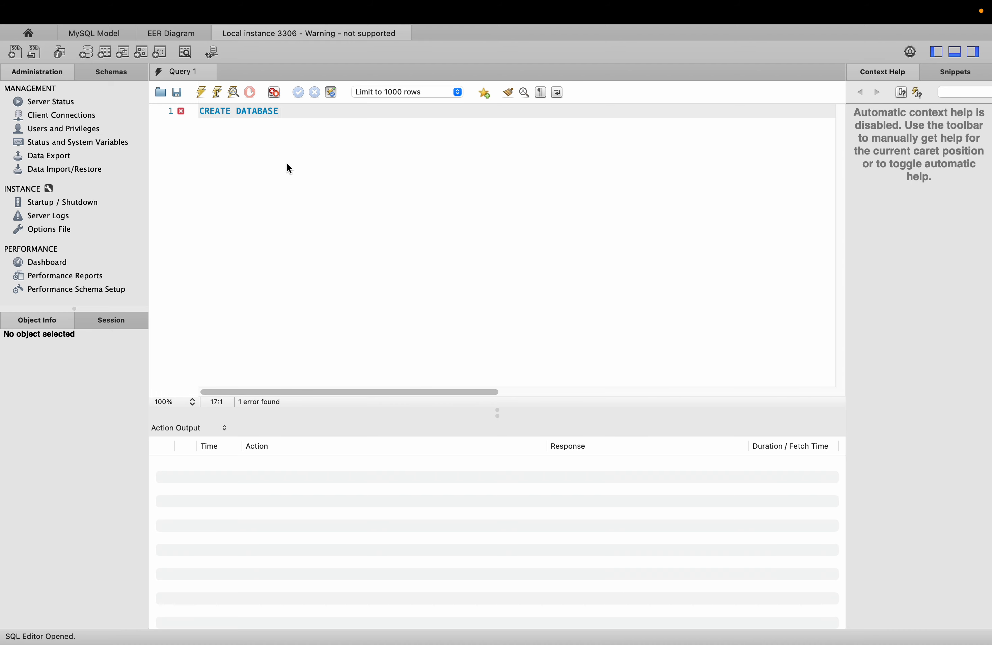
{"action": "key", "text": "Caps_Lock"}
{"action": "type", "text": "Clinica;"}
{"action": "left_click_drag", "start_coordinate": [347, 120], "coordinate": [172, 110]}
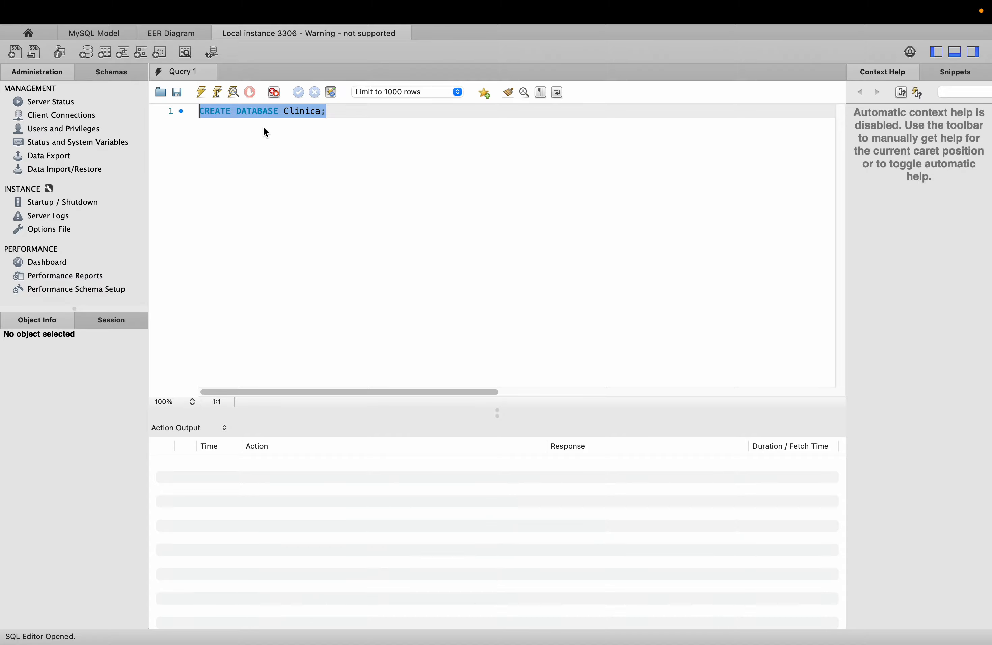
{"action": "left_click", "coordinate": [204, 95]}
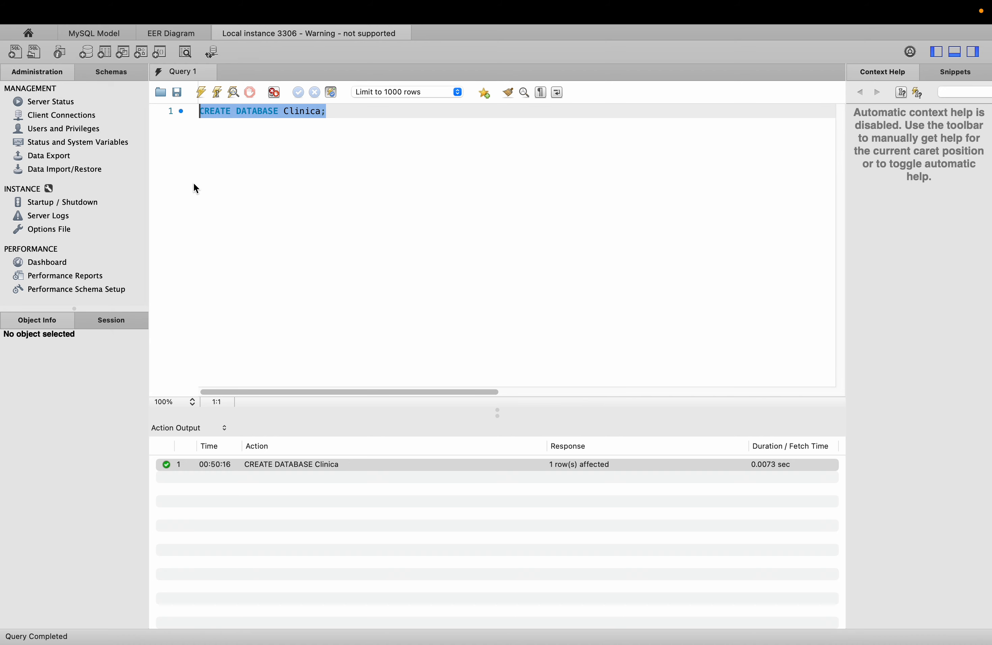
- Examine the sys schema's sys_config table, including its columns and indexes, in the schema list
{"action": "left_click", "coordinate": [104, 75]}
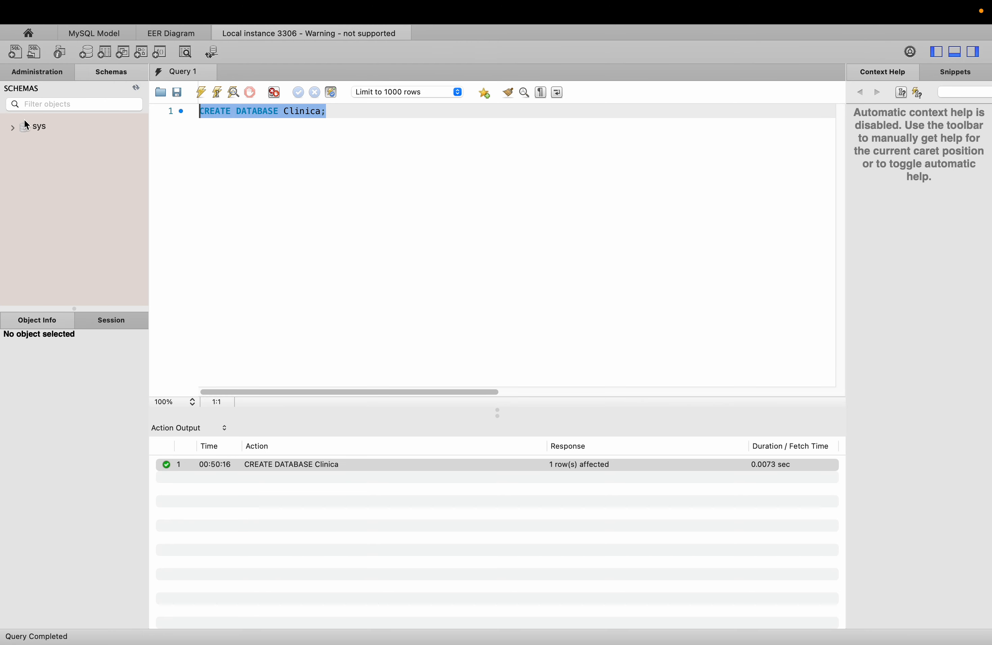
{"action": "left_click", "coordinate": [12, 128]}
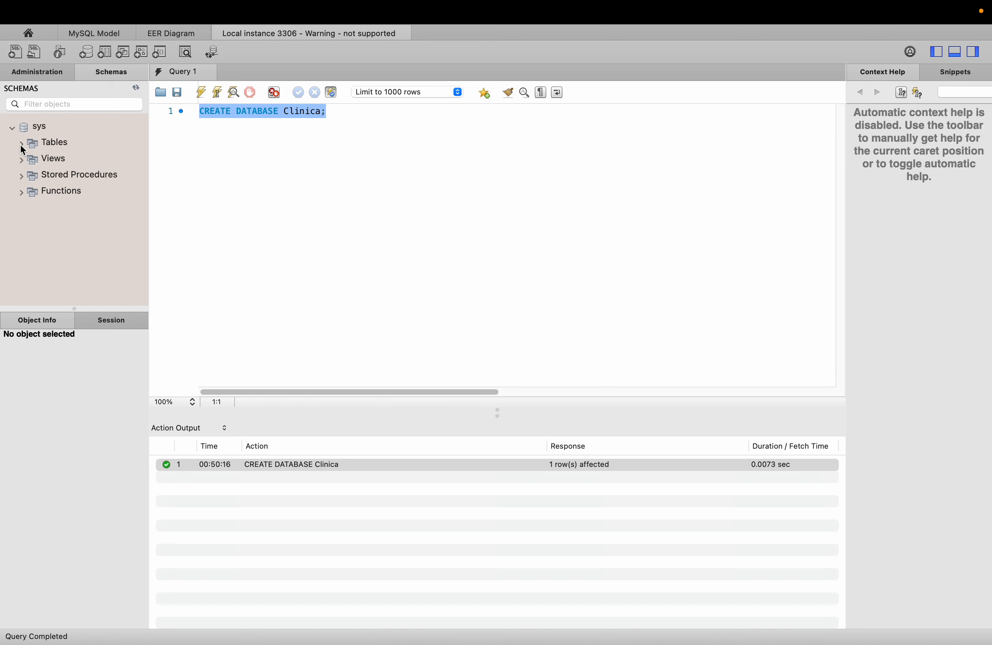
{"action": "left_click", "coordinate": [21, 144]}
{"action": "left_click", "coordinate": [29, 161]}
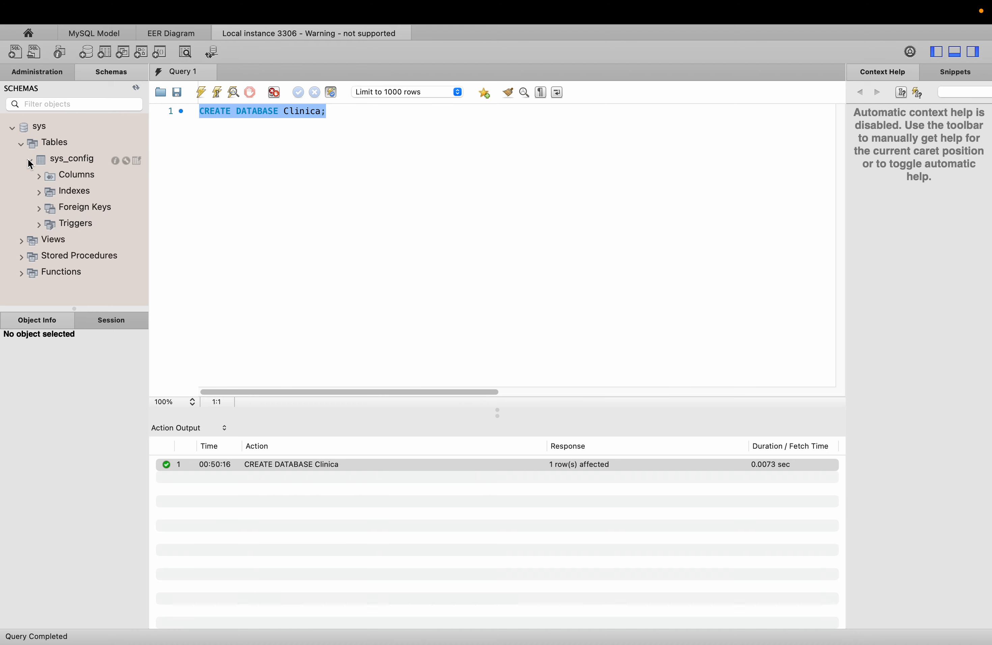
{"action": "left_click", "coordinate": [39, 176]}
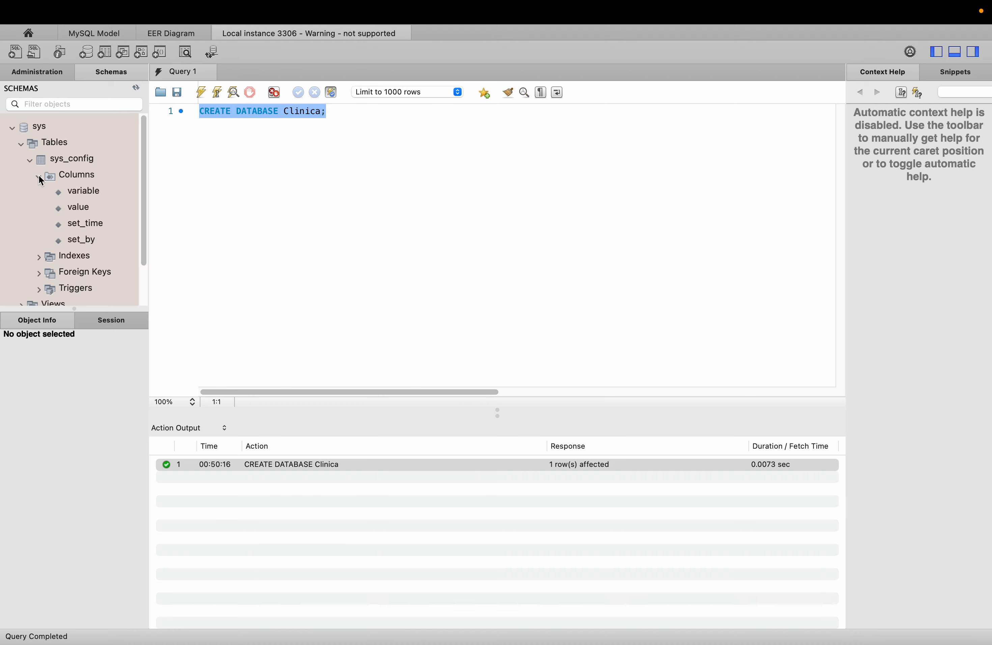
{"action": "scroll", "coordinate": [41, 229], "scroll_direction": "down", "scroll_amount": 3}
{"action": "left_click", "coordinate": [40, 210]}
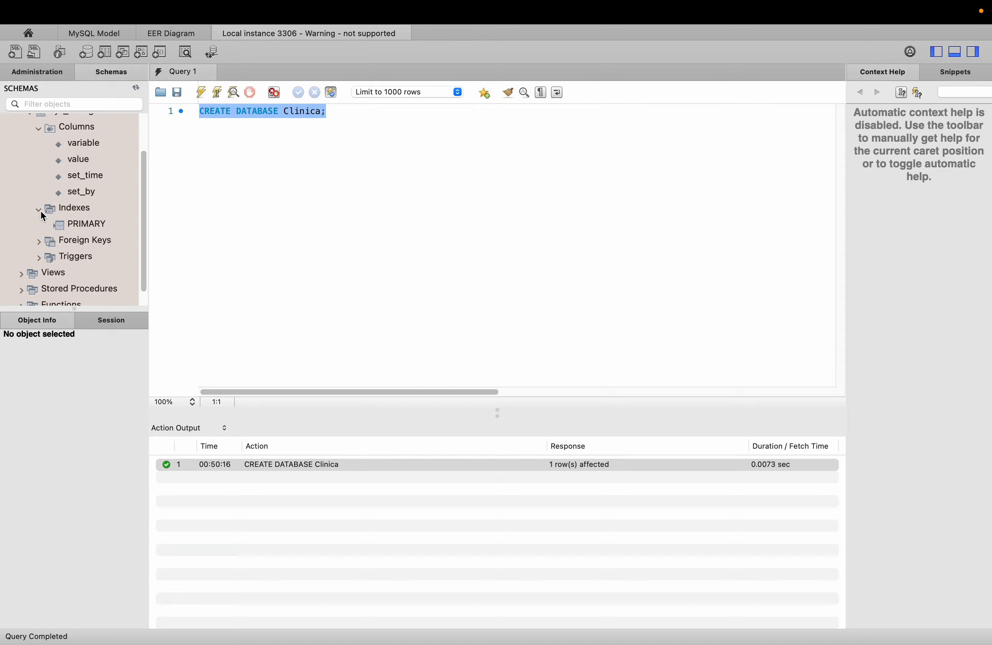
{"action": "scroll", "coordinate": [38, 226], "scroll_direction": "down", "scroll_amount": 1}
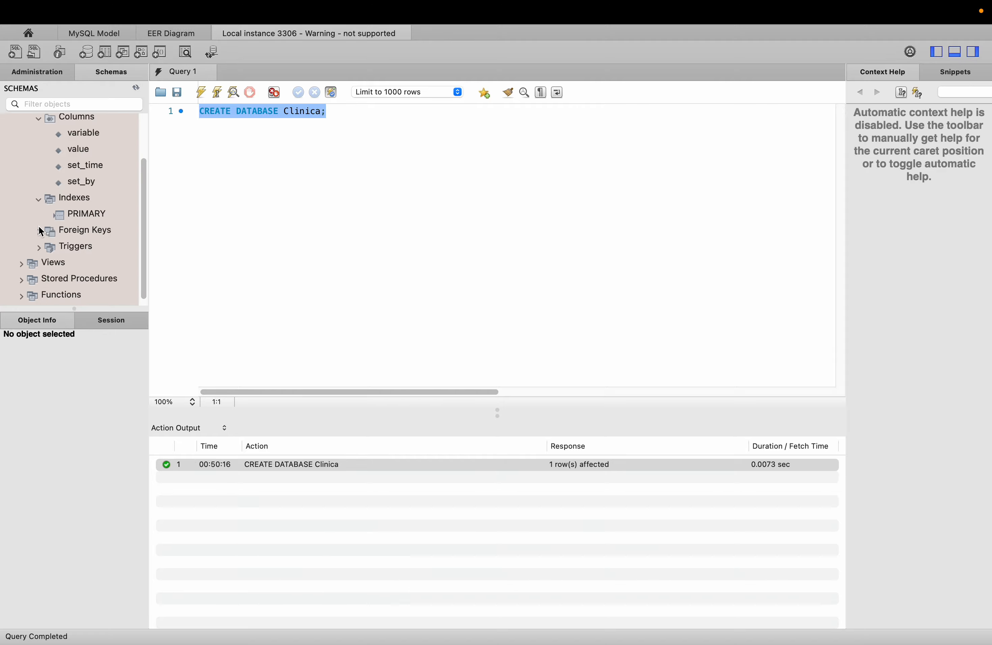
{"action": "scroll", "coordinate": [73, 180], "scroll_direction": "up", "scroll_amount": 4}
- Refresh the schema list, collapse sys and open the schema details of the Clinica database
{"action": "left_click", "coordinate": [137, 86]}
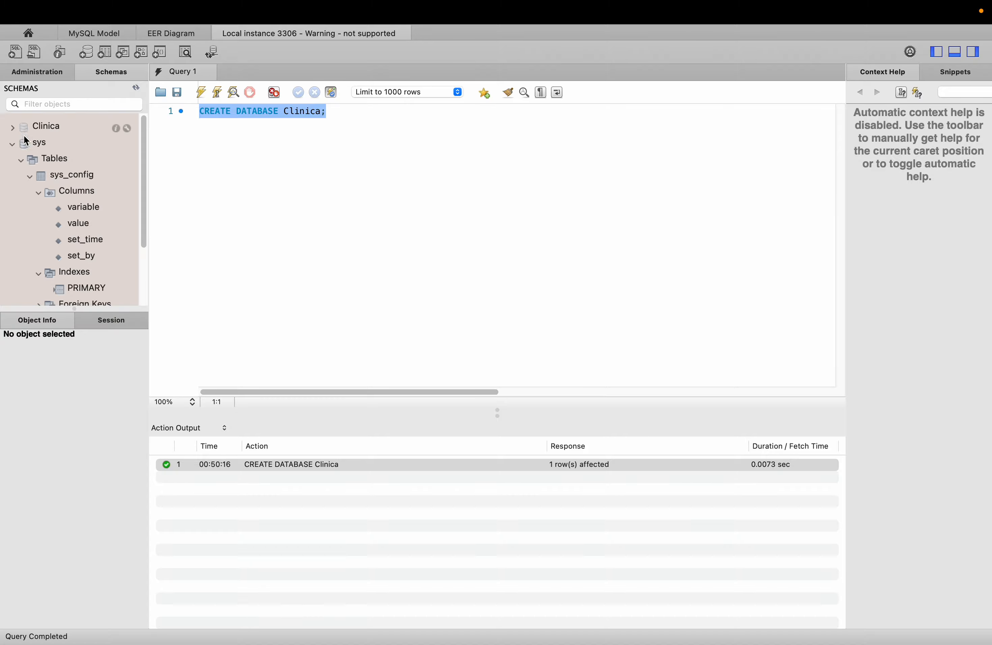
{"action": "left_click", "coordinate": [12, 144]}
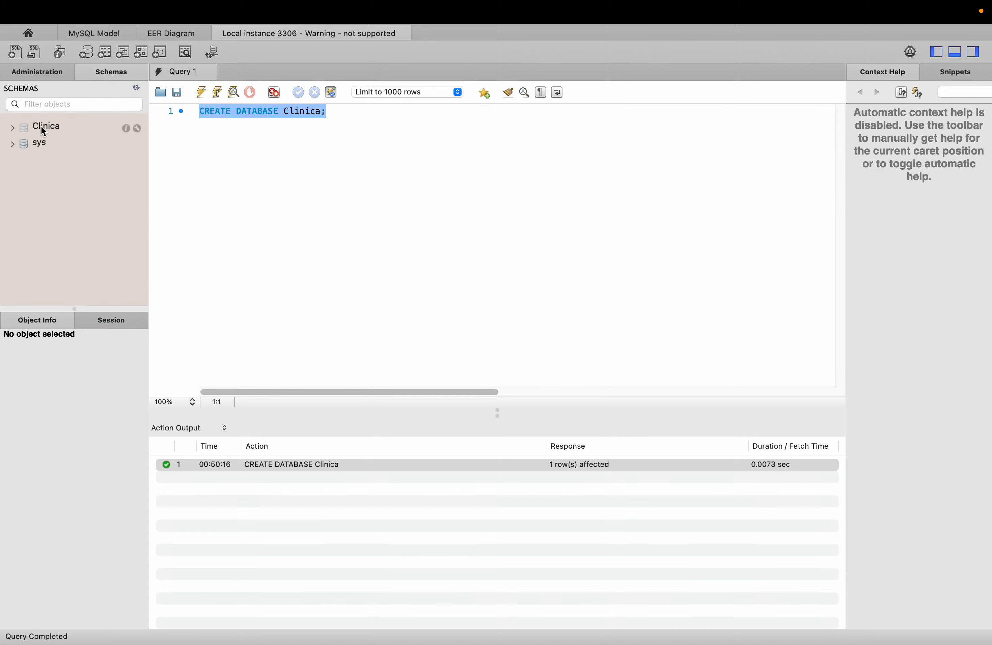
{"action": "left_click", "coordinate": [42, 126]}
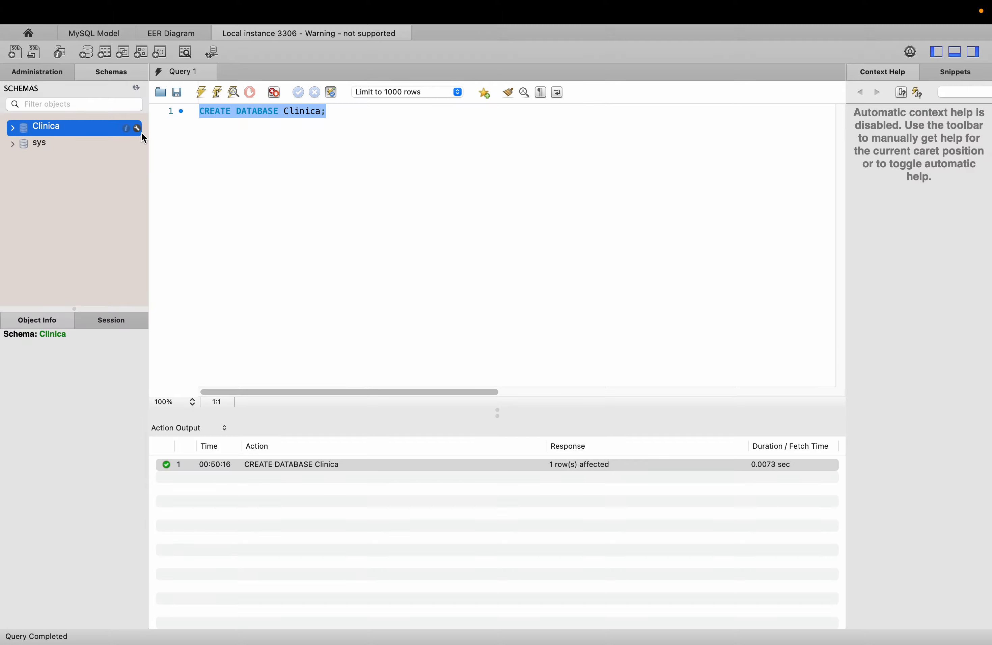
{"action": "left_click", "coordinate": [125, 128]}
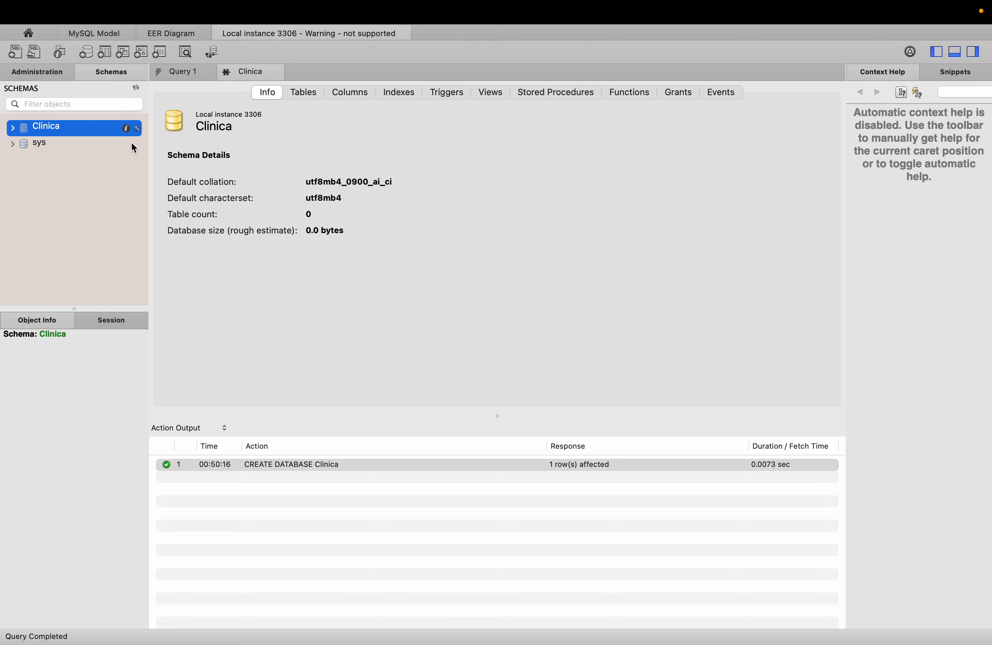
- Examine the Clinica schema's tables, columns, indexes, triggers and functions, and its Tables group in the schema list
{"action": "left_click", "coordinate": [306, 90]}
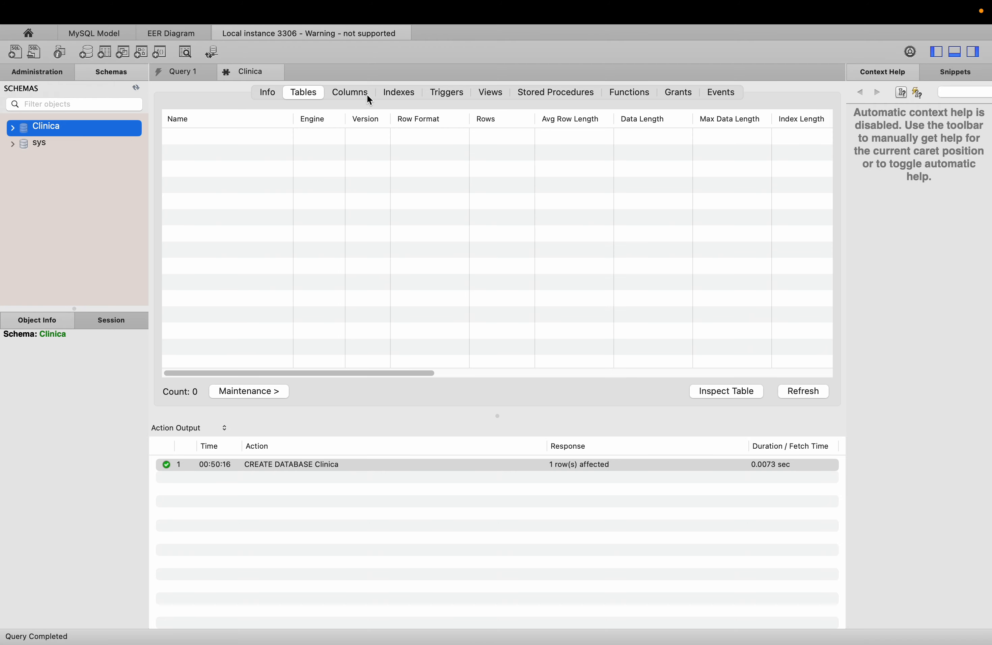
{"action": "left_click", "coordinate": [365, 94]}
{"action": "left_click", "coordinate": [401, 90]}
{"action": "left_click", "coordinate": [445, 90]}
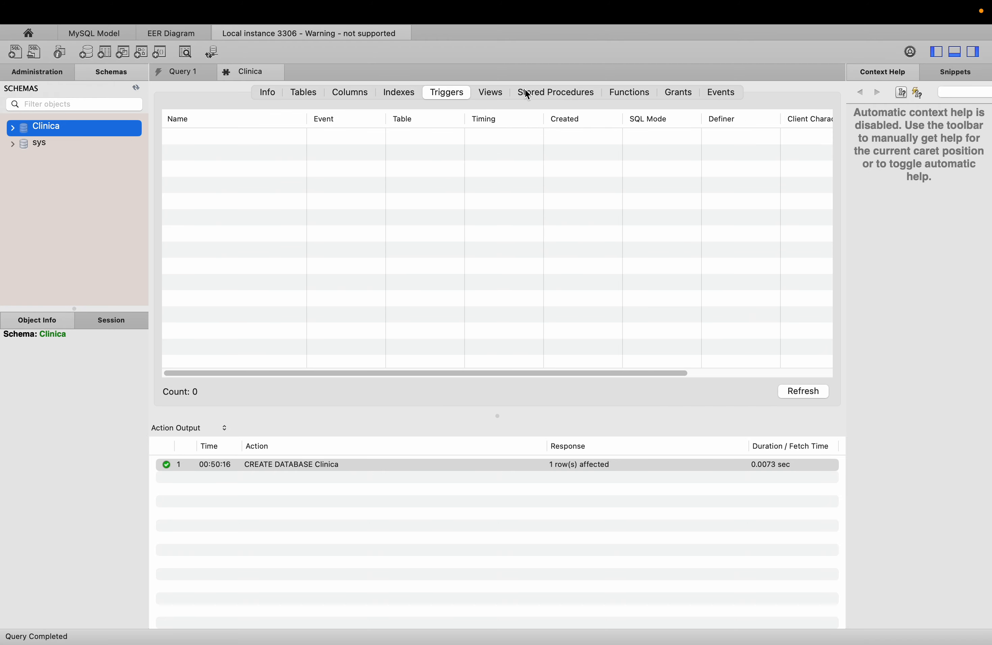
{"action": "left_click", "coordinate": [515, 93]}
{"action": "left_click", "coordinate": [645, 99]}
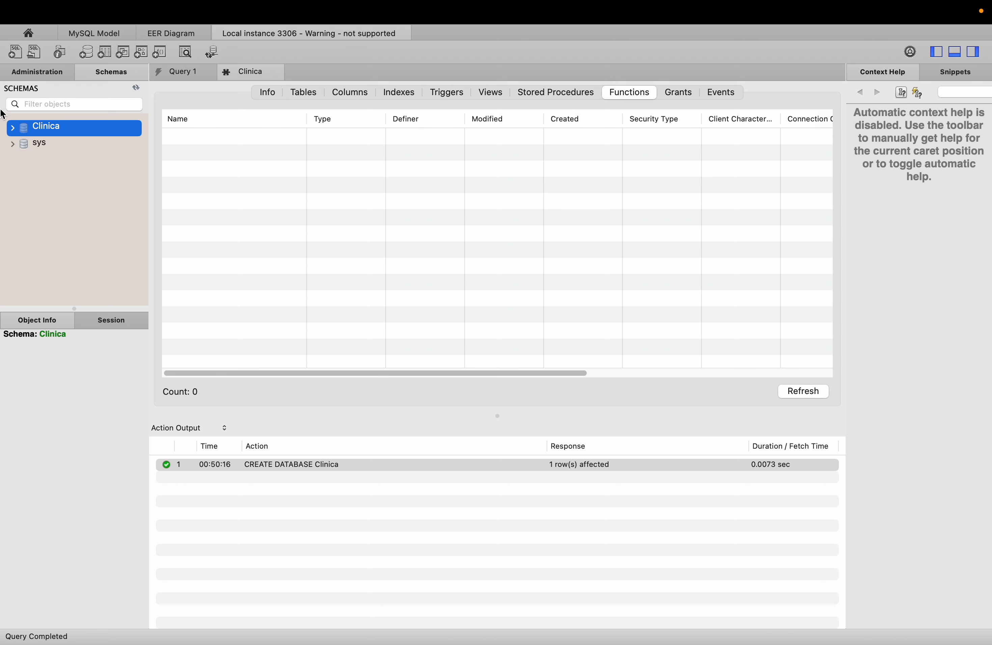
{"action": "left_click", "coordinate": [12, 128]}
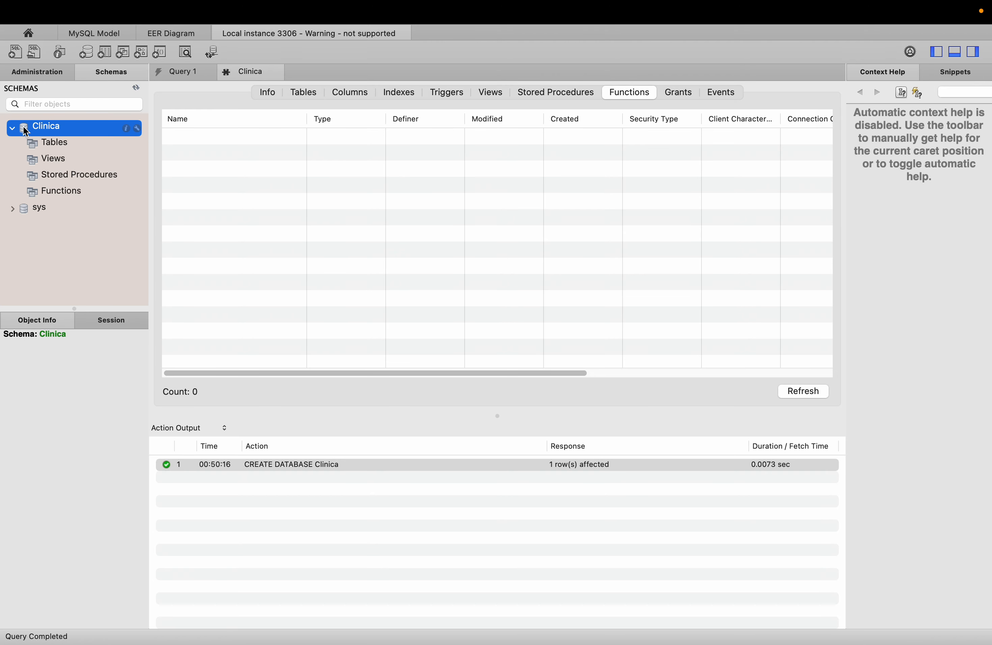
{"action": "left_click", "coordinate": [40, 141]}
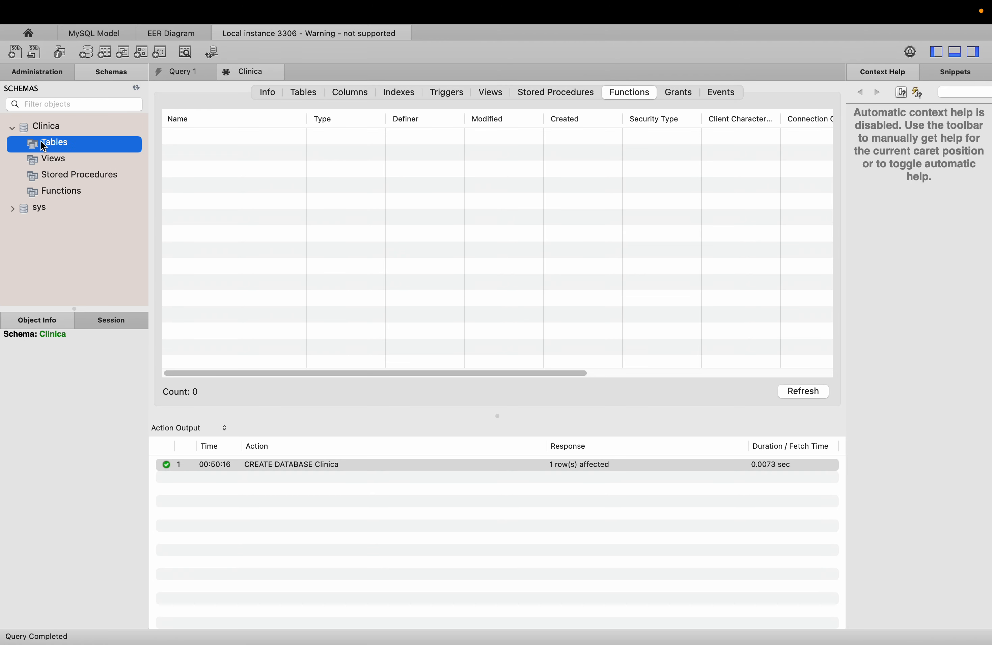
- Add the statement USE Clinica; on line 3 of Query 1, leaving a blank line after the CREATE DATABASE statement
{"action": "left_click", "coordinate": [192, 72]}
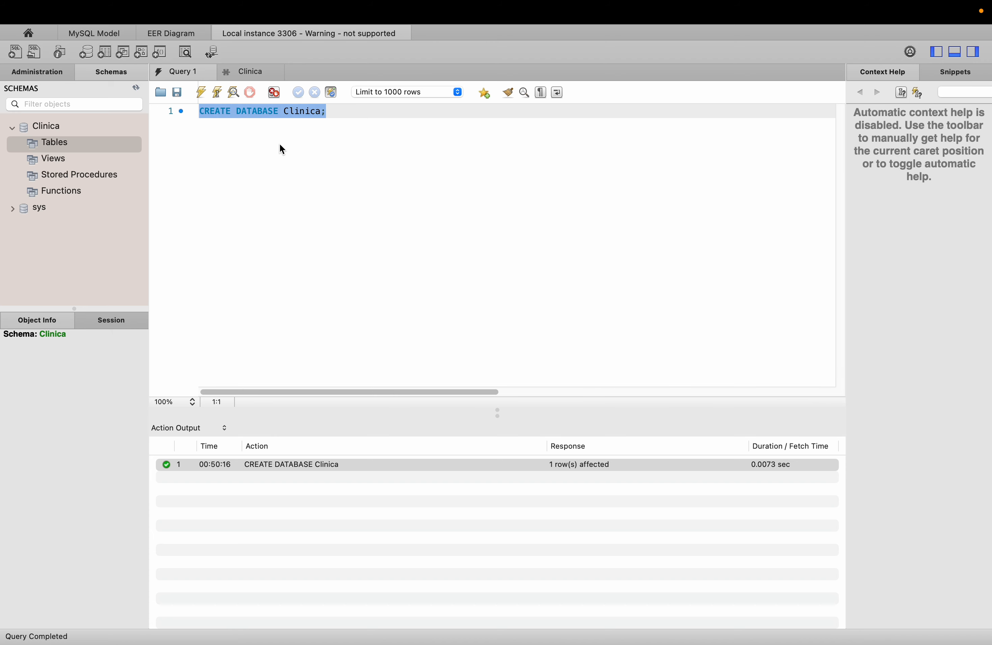
{"action": "left_click", "coordinate": [355, 120]}
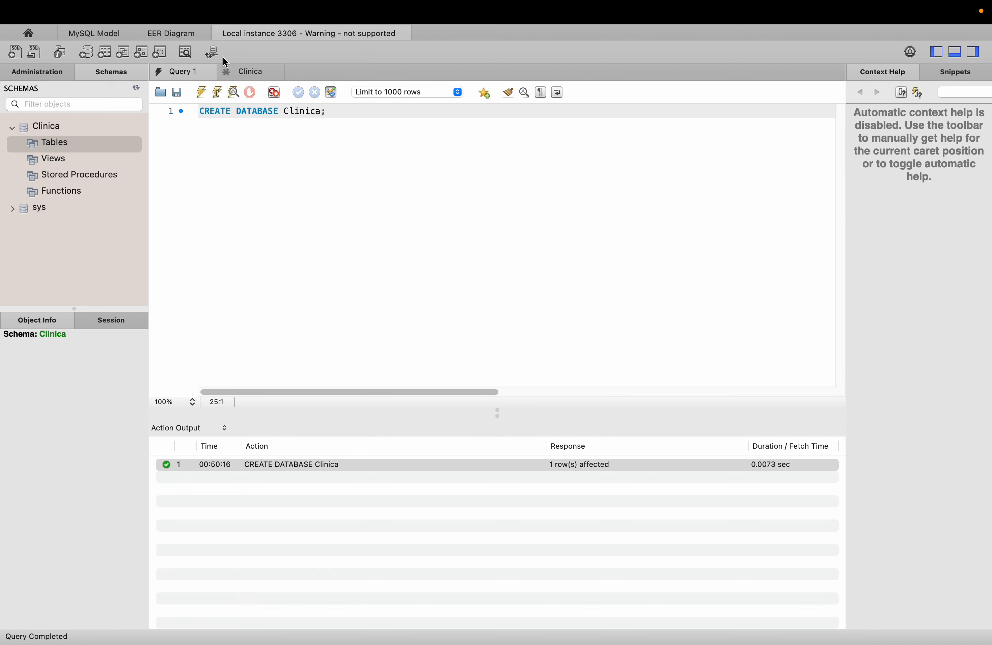
{"action": "left_click", "coordinate": [175, 33]}
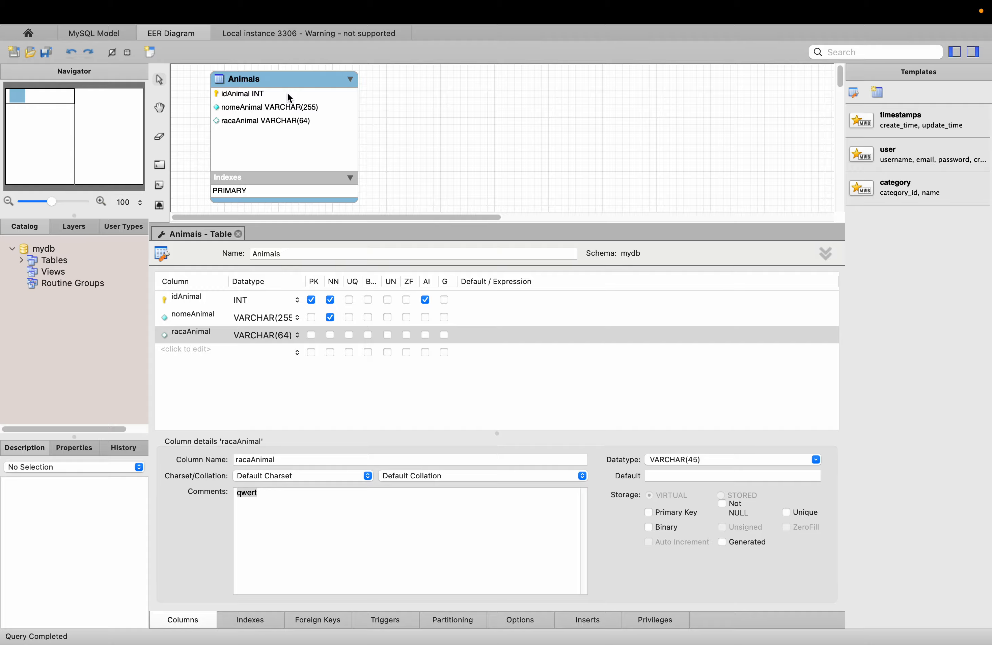
{"action": "left_click", "coordinate": [317, 30]}
{"action": "key", "text": "Return"}
{"action": "key", "text": "Return"}
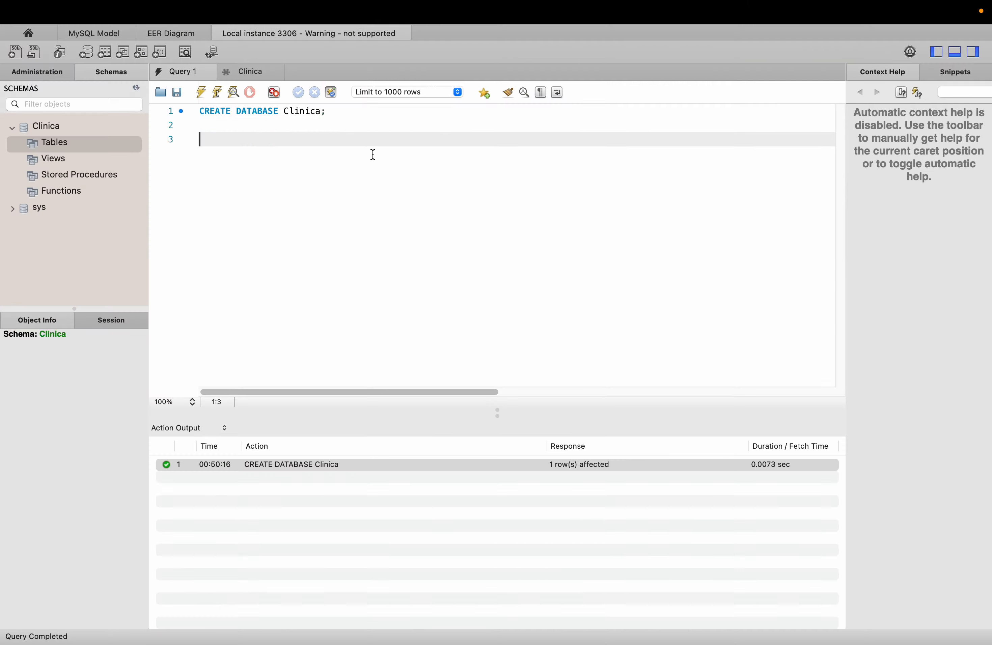
{"action": "type", "text": "USE C"}
{"action": "type", "text": "linica;"}
- Execute only the USE Clinica; statement to make Clinica the default schema
{"action": "left_click_drag", "start_coordinate": [277, 139], "coordinate": [196, 134]}
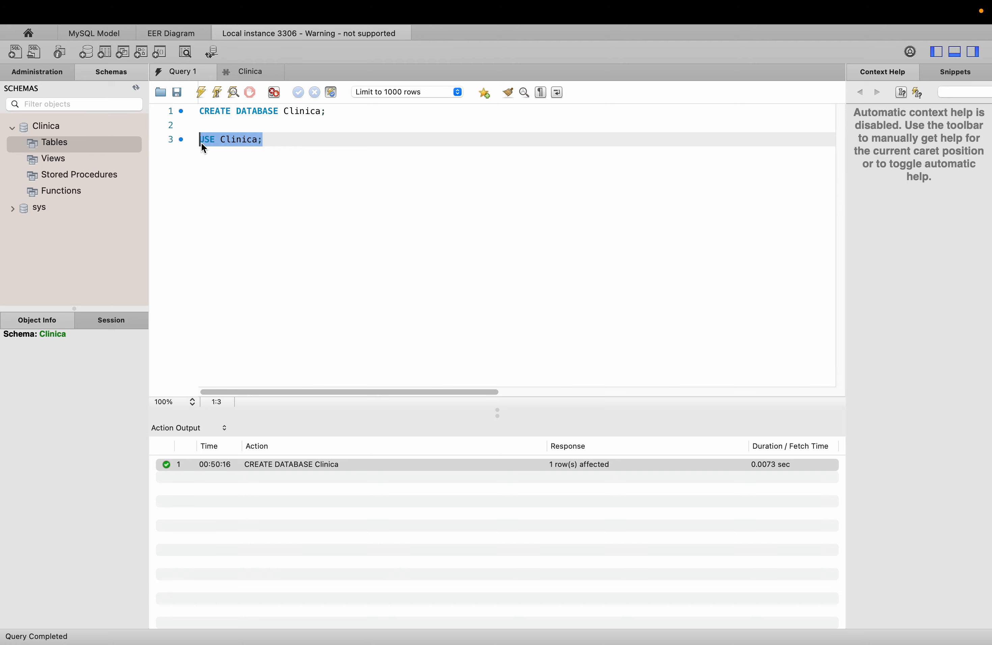
{"action": "key", "text": "Caps_Lock"}
{"action": "double_click", "coordinate": [242, 139]}
{"action": "key", "text": "Caps_Lock"}
{"action": "left_click_drag", "start_coordinate": [293, 137], "coordinate": [188, 137]}
{"action": "left_click", "coordinate": [215, 93]}
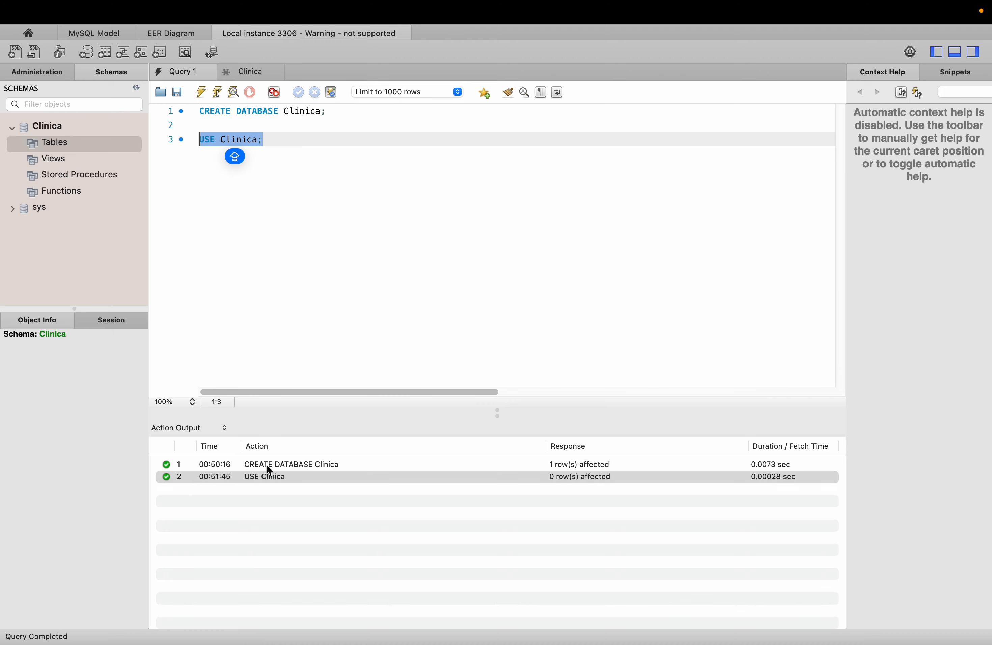
- Start a CREATE TABLE statement on line 5, leaving a blank line after USE Clinica;
{"action": "left_click", "coordinate": [293, 184]}
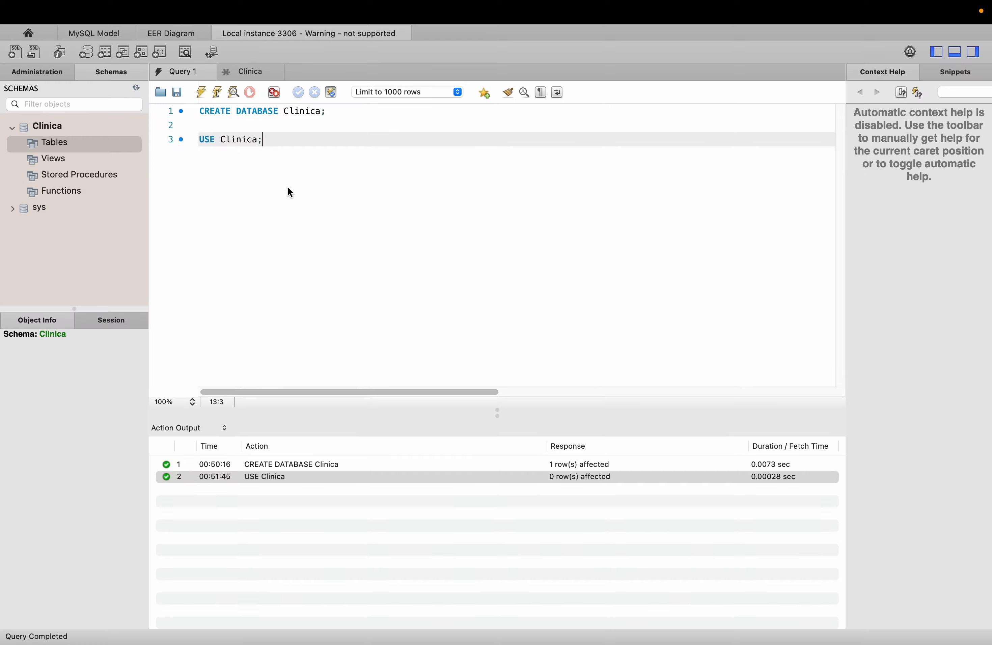
{"action": "key", "text": "Return"}
{"action": "key", "text": "Return"}
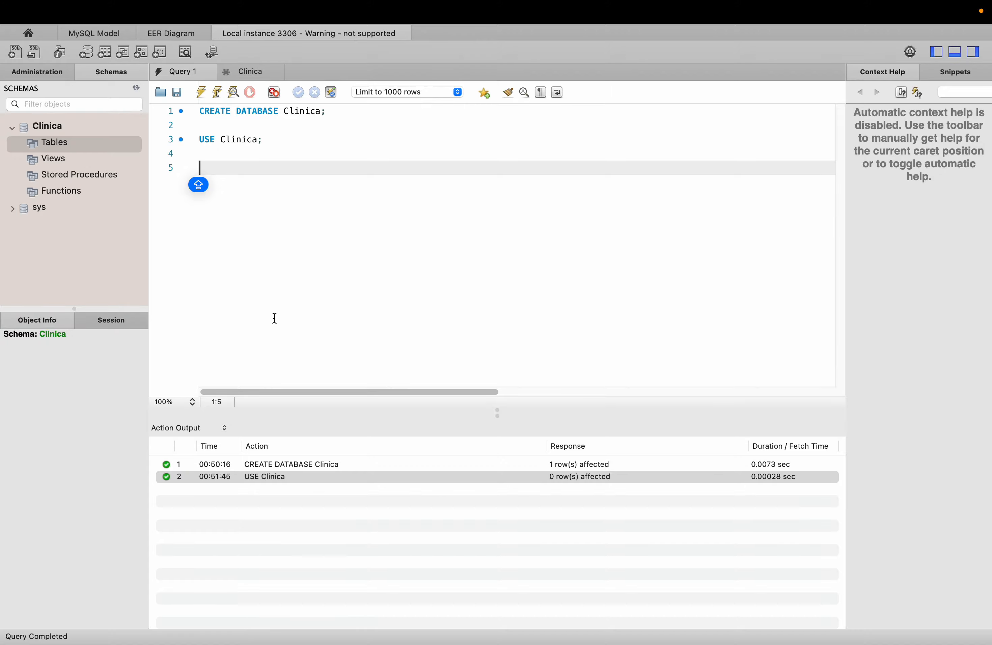
{"action": "type", "text": "CRE"}
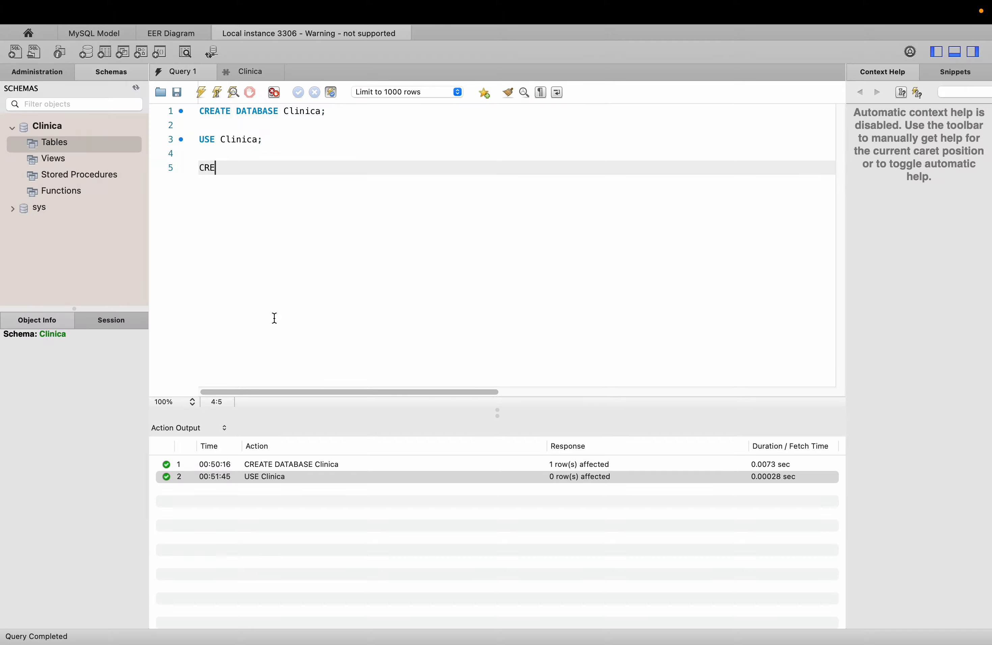
{"action": "type", "text": "ATE TABLE"}
{"action": "key", "text": "Caps_Lock"}
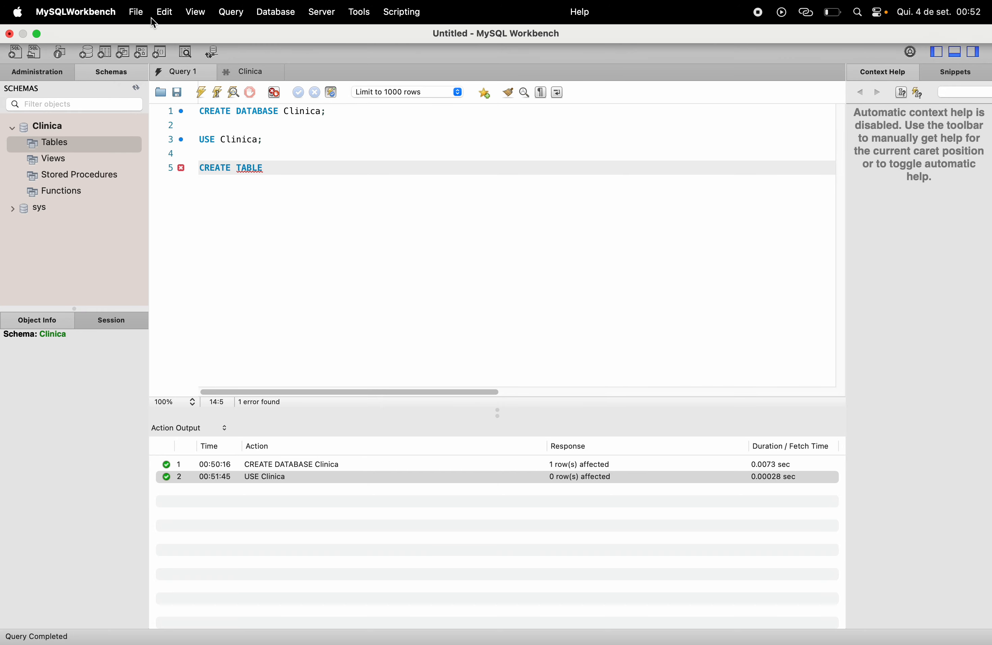
- Check the modelled table in the EER diagram and complete the statement with Animais(); leaving an empty line between the parentheses
{"action": "left_click", "coordinate": [179, 34]}
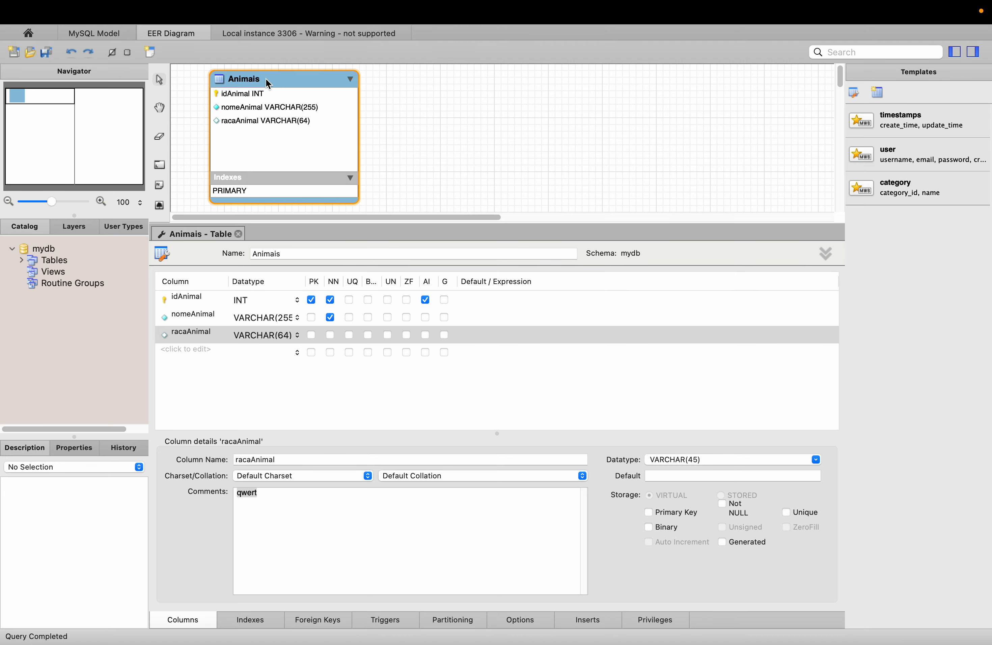
{"action": "left_click", "coordinate": [284, 38]}
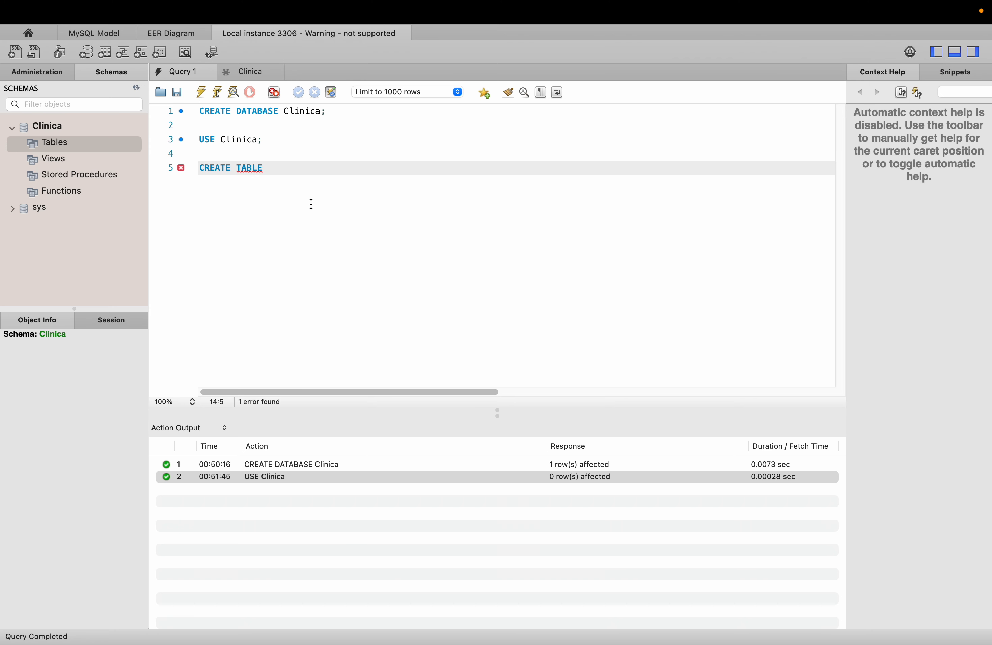
{"action": "type", "text": "Animais"}
{"action": "type", "text": "()"}
{"action": "type", "text": ";"}
{"action": "key", "text": "Left"}
{"action": "key", "text": "Left"}
{"action": "key", "text": "Return"}
{"action": "key", "text": "Return"}
{"action": "key", "text": "Up"}
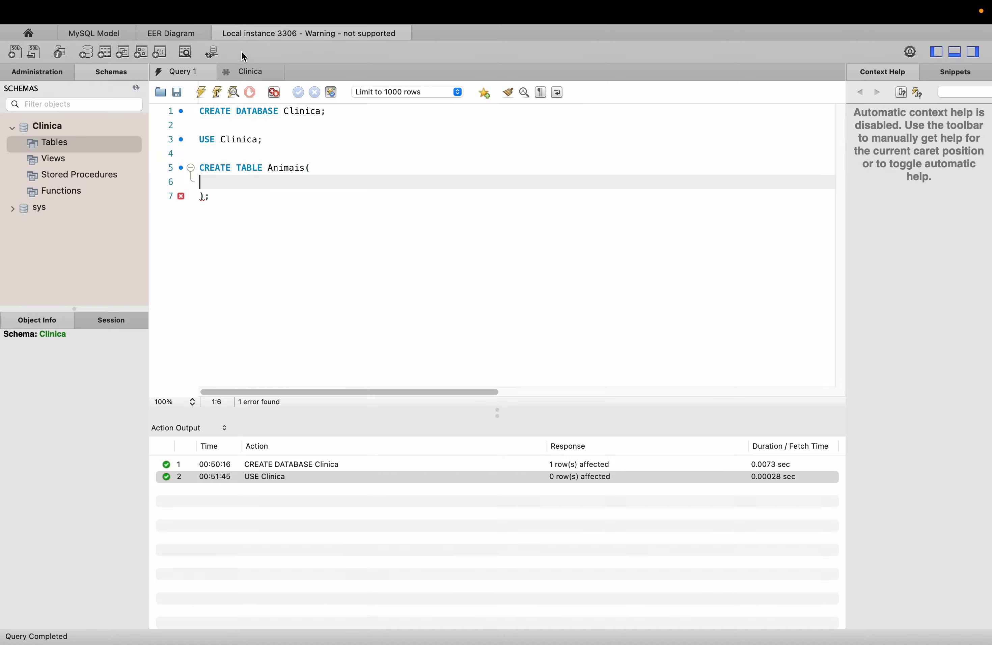
- Check the diagram's column settings and add idAnimal INT NOT NULL PRIMARY KEY AUTO_INCREMENT, as an indented line inside the Animais statement
{"action": "left_click", "coordinate": [178, 35]}
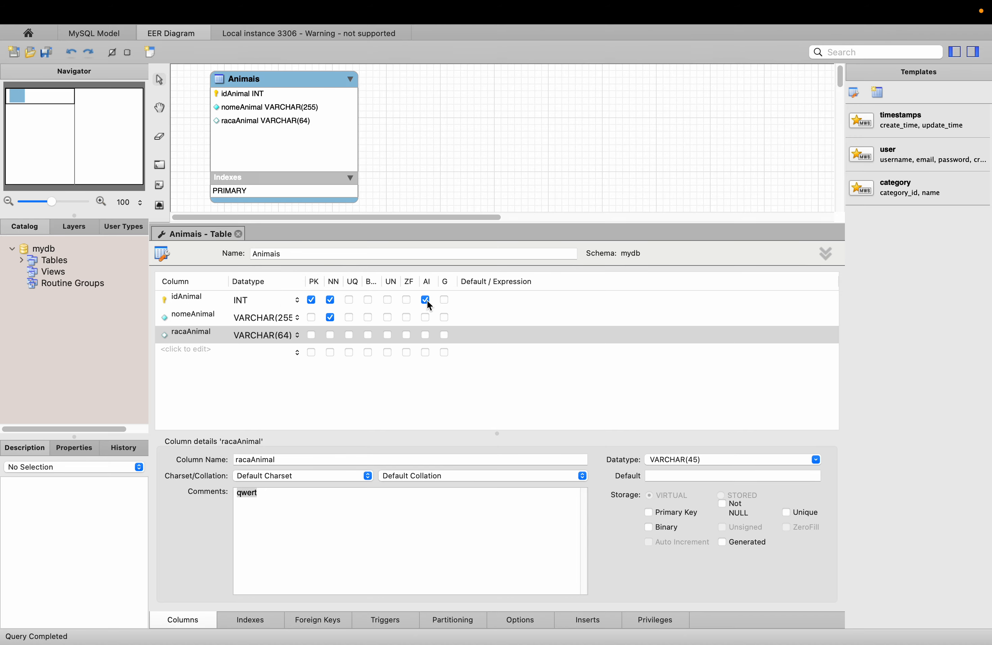
{"action": "left_click", "coordinate": [253, 34]}
{"action": "key", "text": "Tab"}
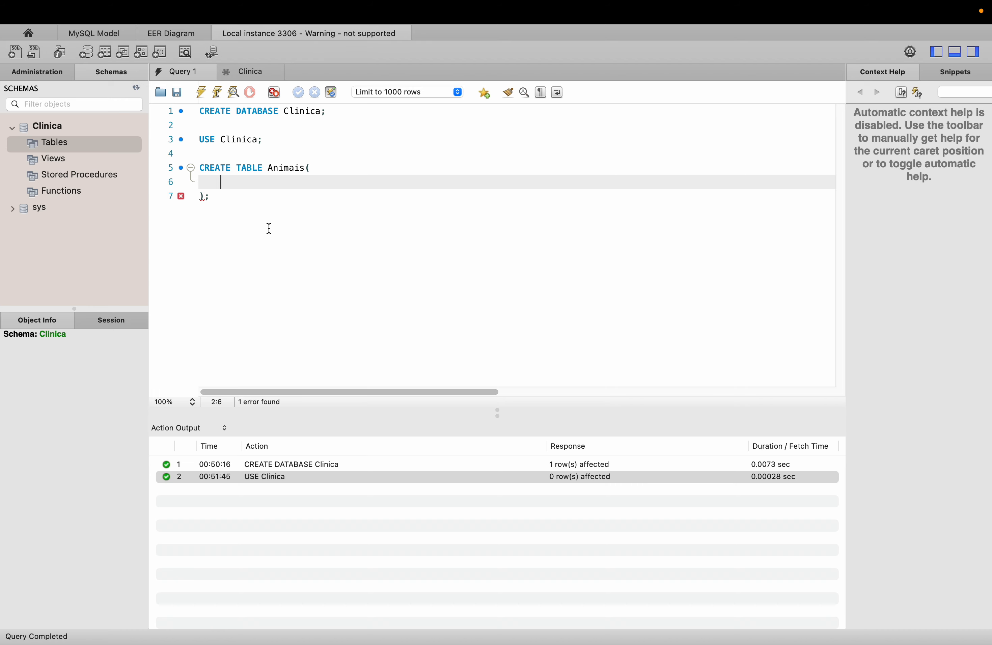
{"action": "type", "text": "idAnimal INT NOT"}
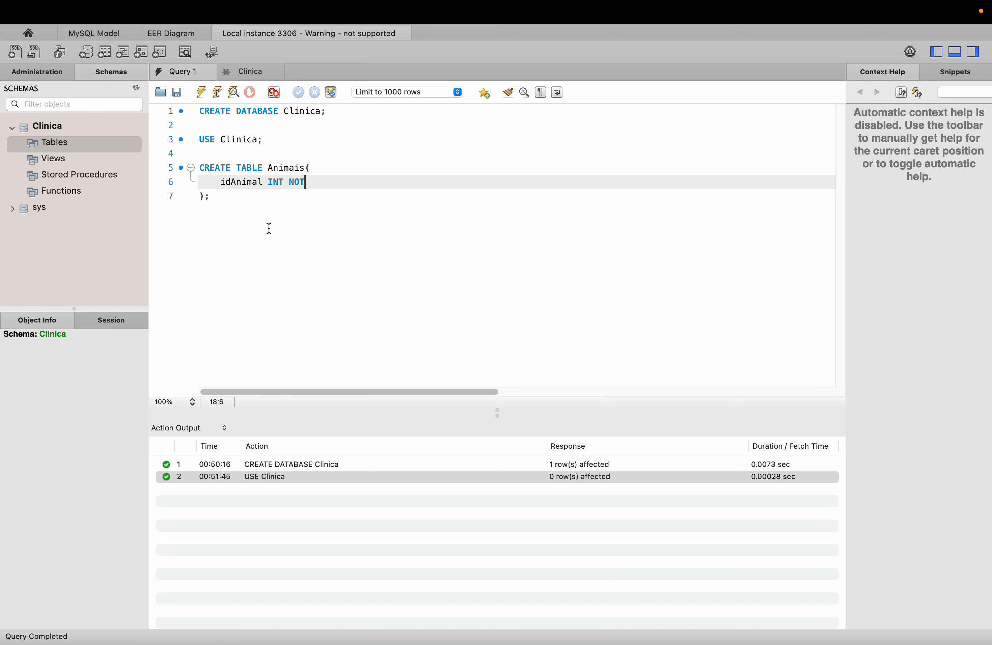
{"action": "type", "text": " NULL PRIMARAY"}
{"action": "key", "text": "BackSpace"}
{"action": "key", "text": "BackSpace"}
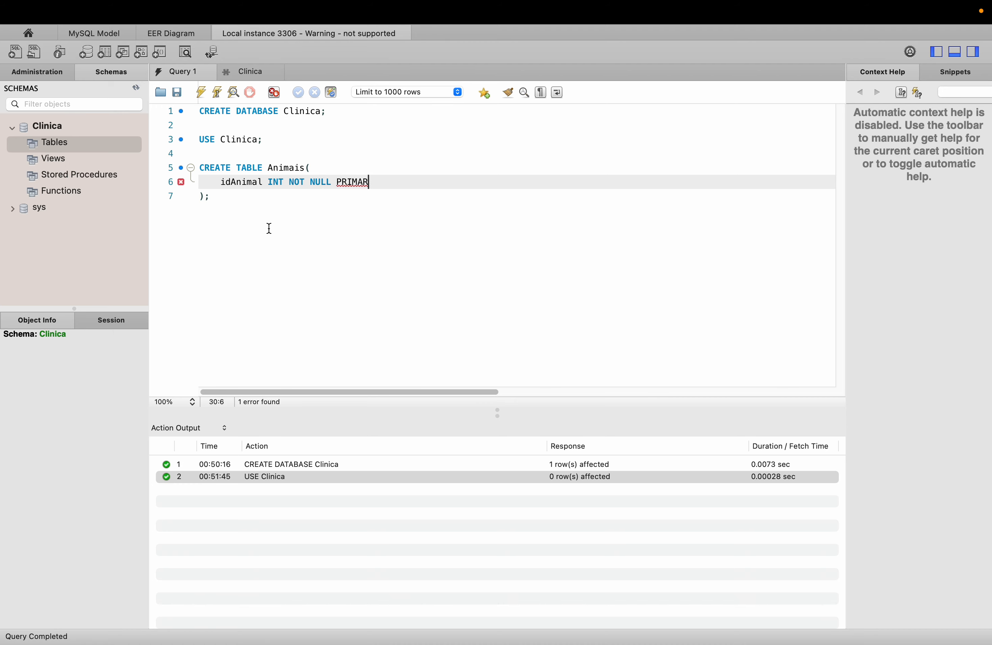
{"action": "type", "text": "Y KEY "}
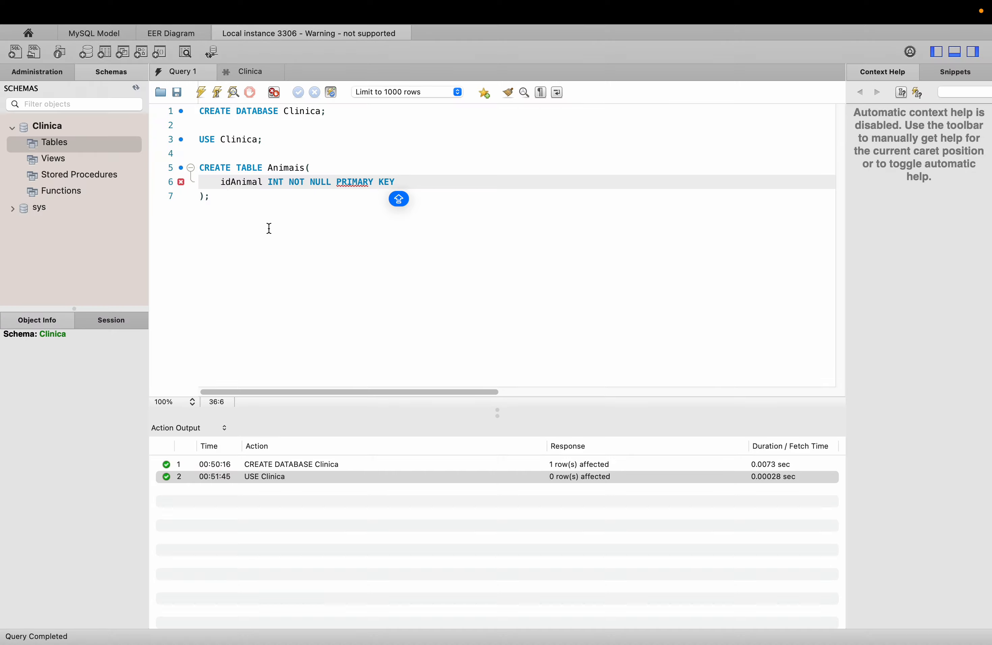
{"action": "type", "text": "AUTO_"}
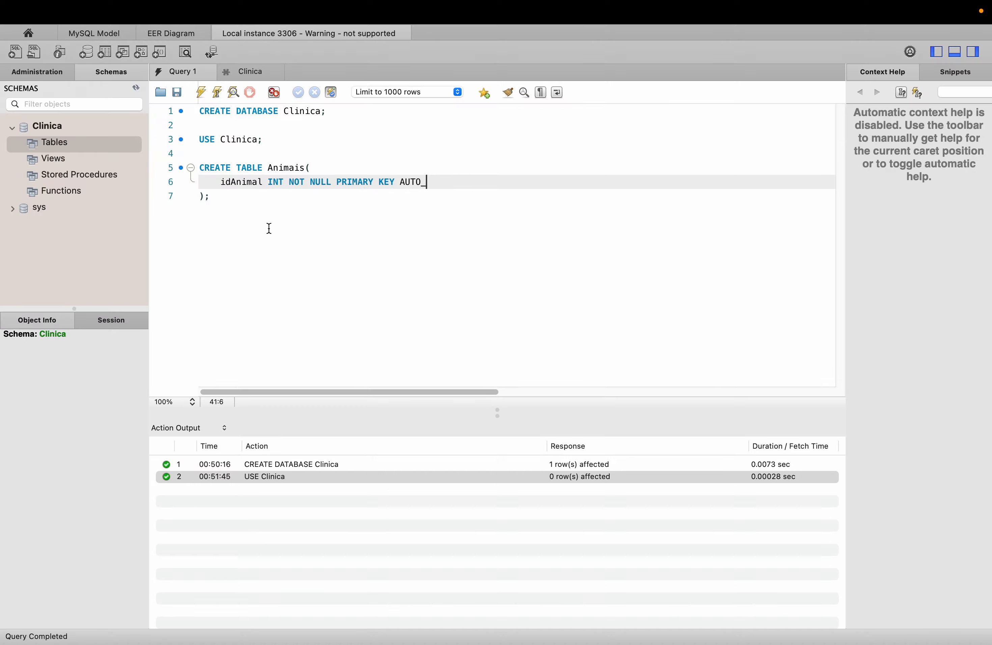
{"action": "type", "text": "INCREMENT,"}
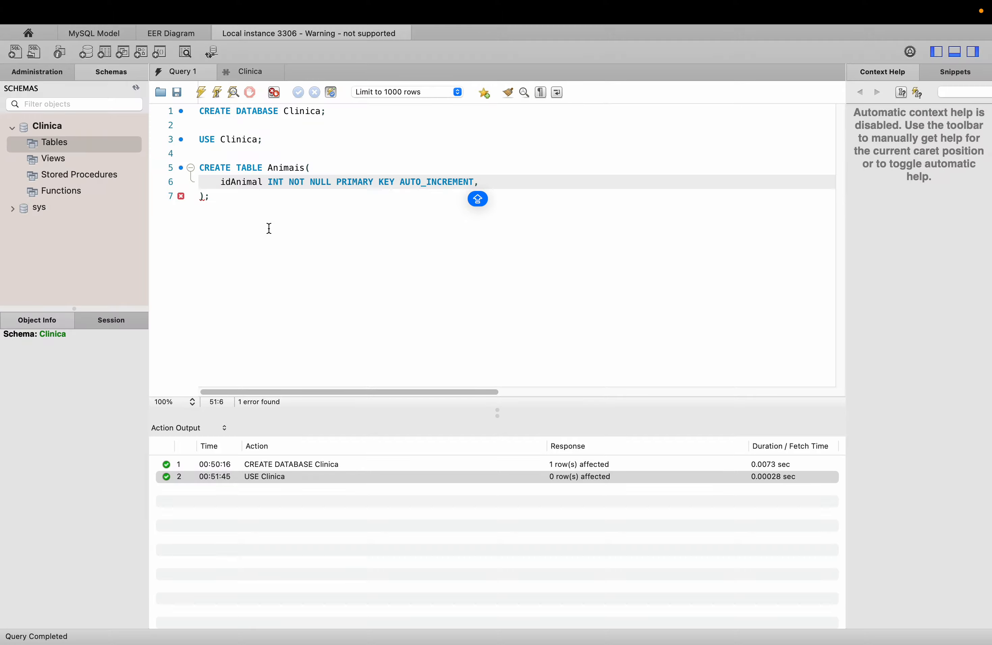
- Examine the parts of the idAnimal definition: its column name, data type and constraints
{"action": "double_click", "coordinate": [231, 187]}
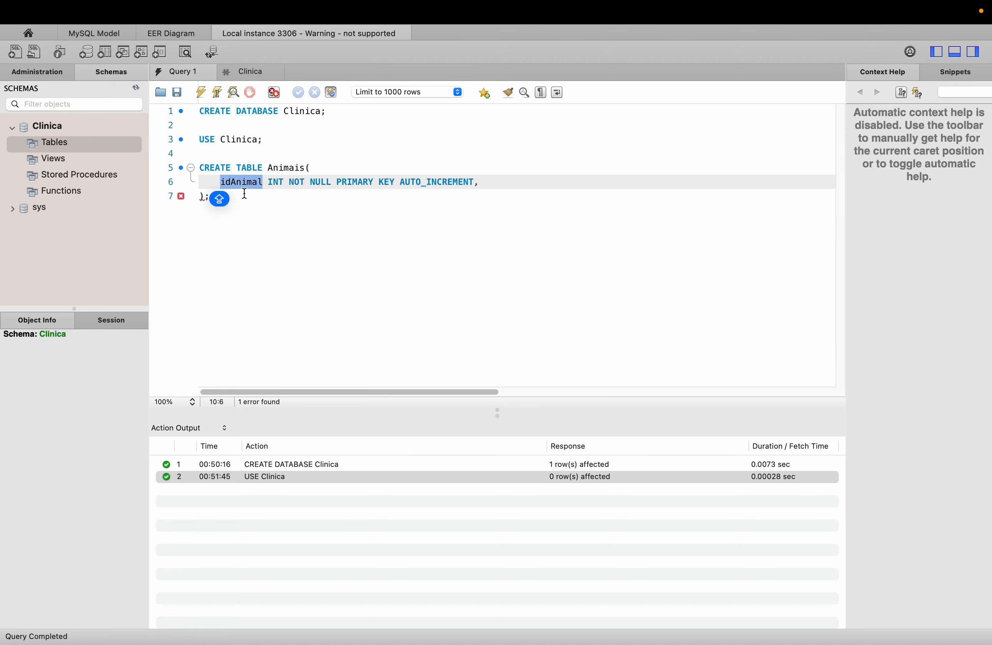
{"action": "double_click", "coordinate": [274, 182]}
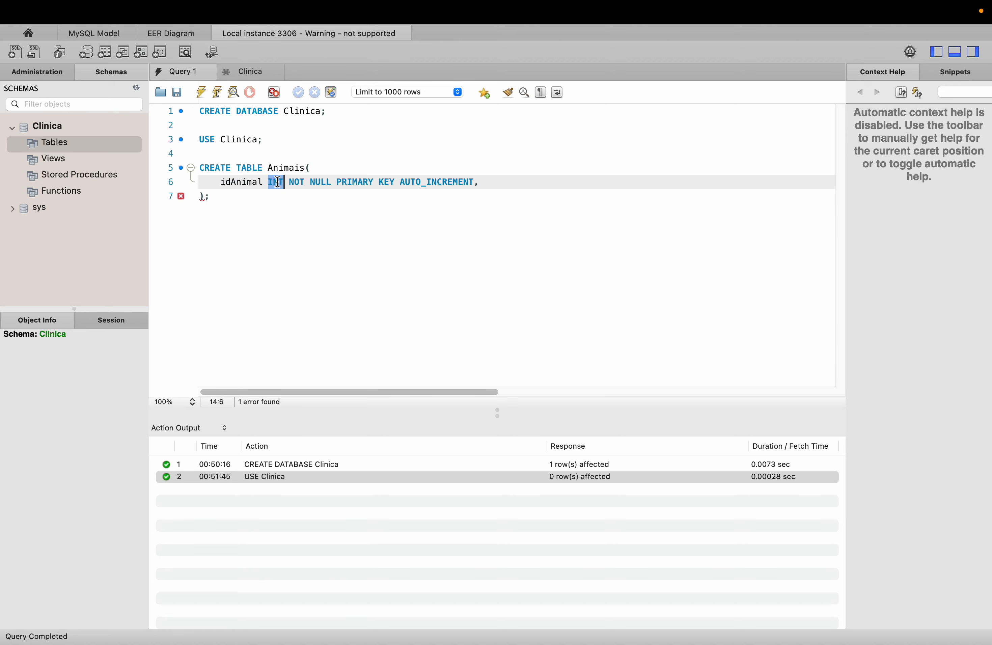
{"action": "double_click", "coordinate": [247, 182]}
{"action": "key", "text": "Caps_Lock"}
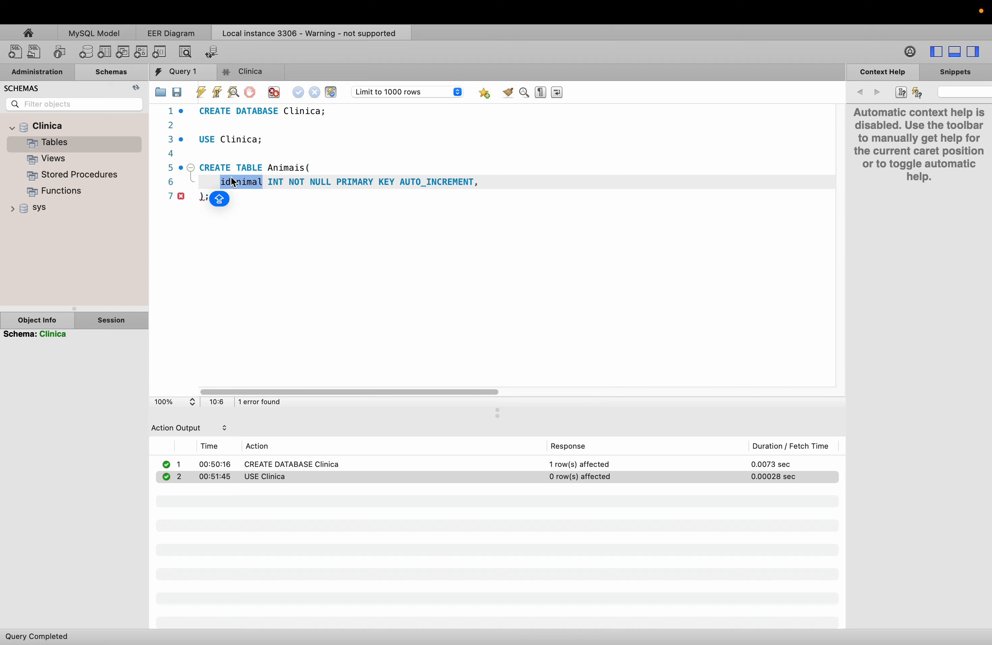
{"action": "left_click", "coordinate": [273, 183]}
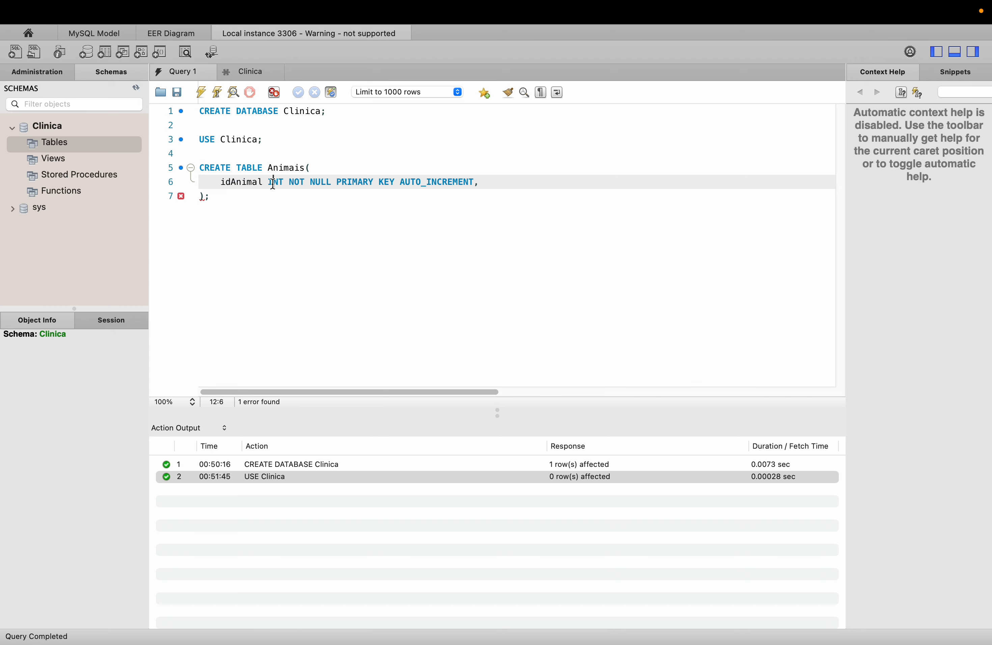
{"action": "double_click", "coordinate": [273, 183]}
{"action": "left_click_drag", "start_coordinate": [294, 182], "coordinate": [475, 184]}
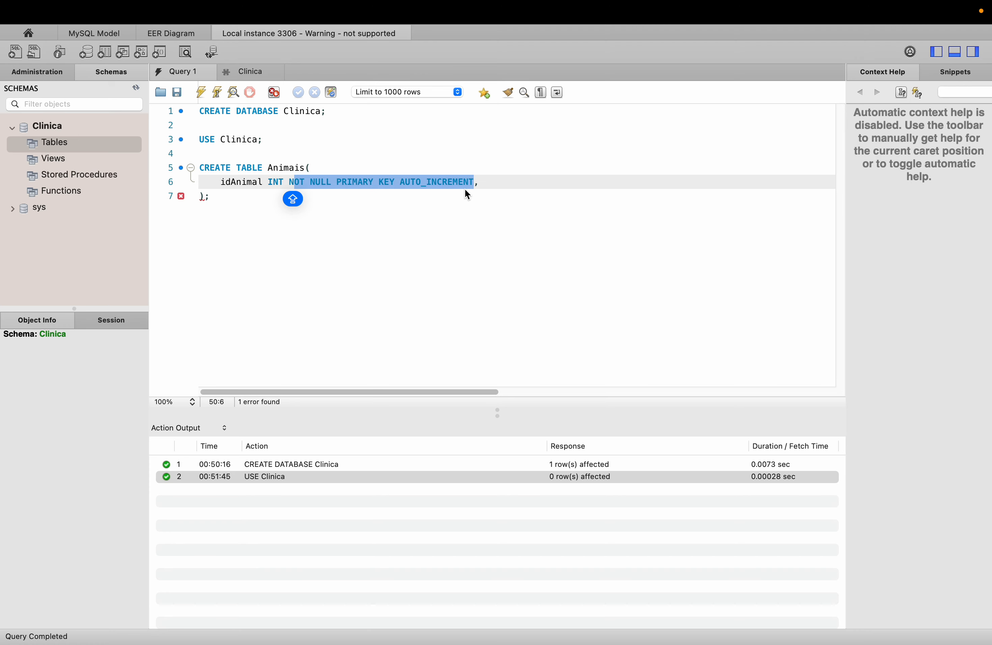
{"action": "left_click_drag", "start_coordinate": [289, 182], "coordinate": [472, 185]}
{"action": "left_click", "coordinate": [498, 187]}
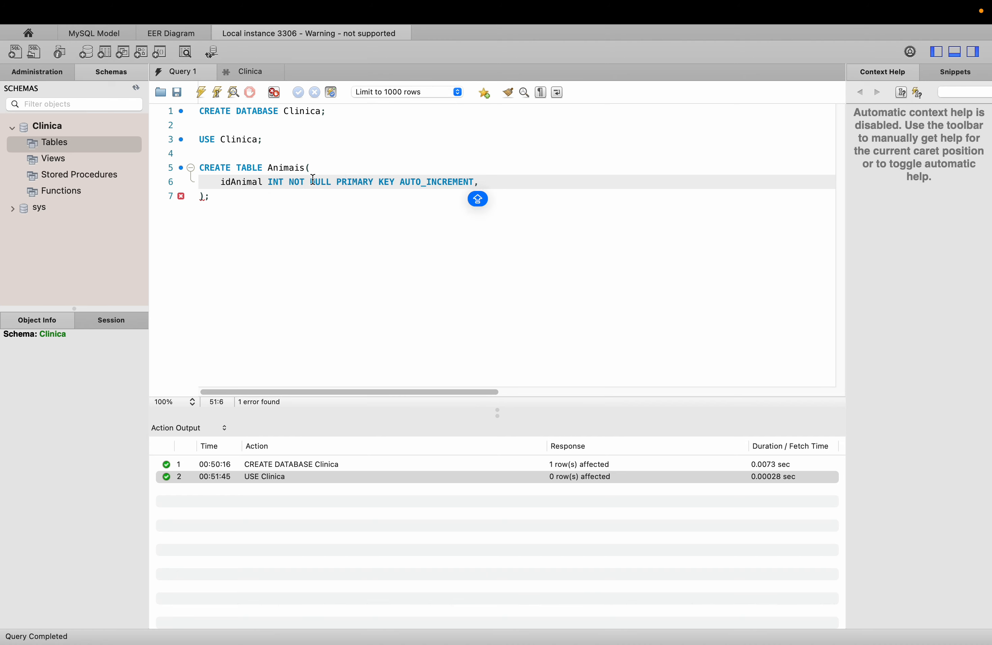
{"action": "left_click_drag", "start_coordinate": [290, 184], "coordinate": [465, 185]}
{"action": "left_click", "coordinate": [488, 188]}
- Insert an indented blank line below the idAnimal definition and remove the comma that ends the definition
{"action": "key", "text": "Return"}
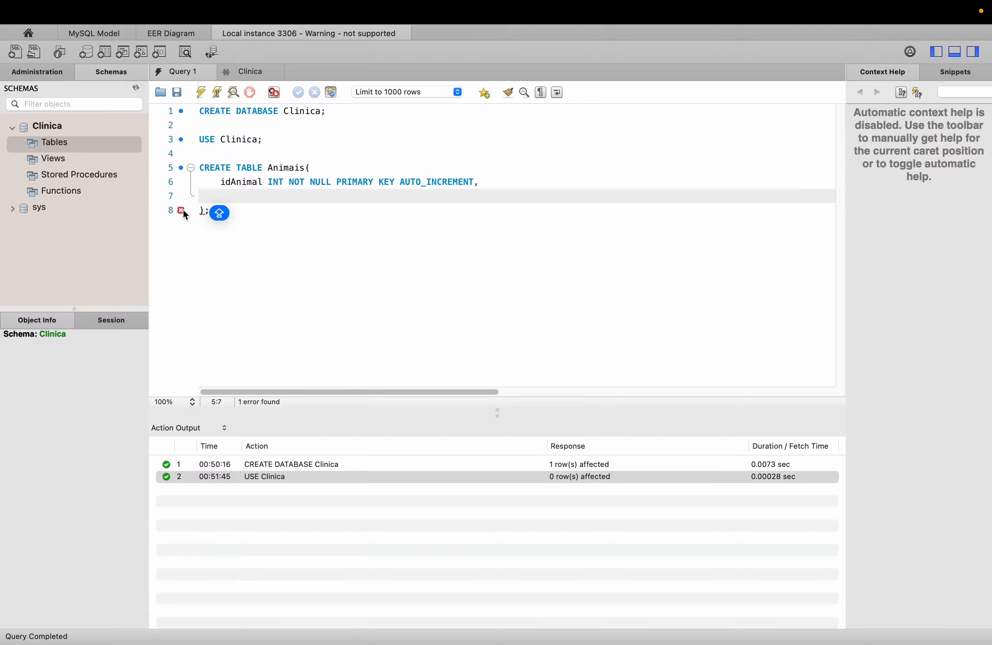
{"action": "left_click", "coordinate": [485, 184]}
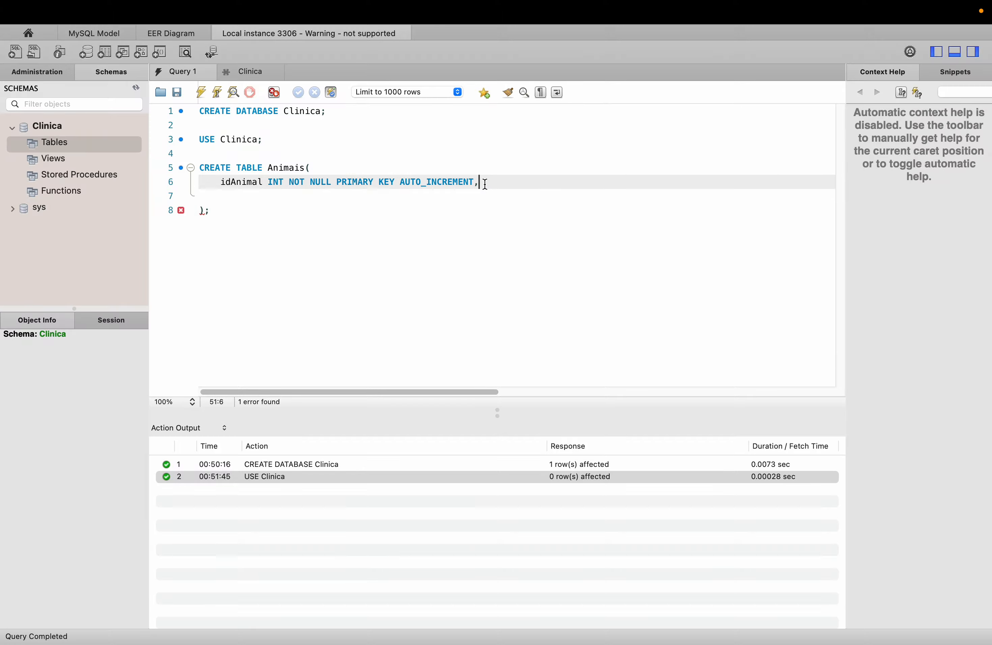
{"action": "left_click", "coordinate": [254, 198]}
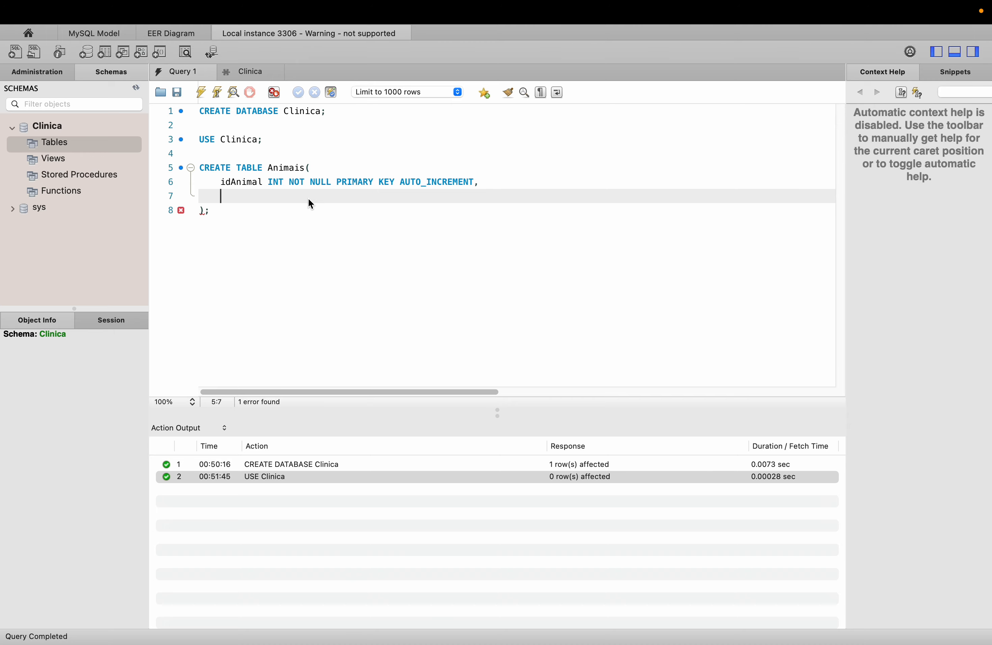
{"action": "left_click", "coordinate": [483, 182]}
{"action": "key", "text": "BackSpace"}
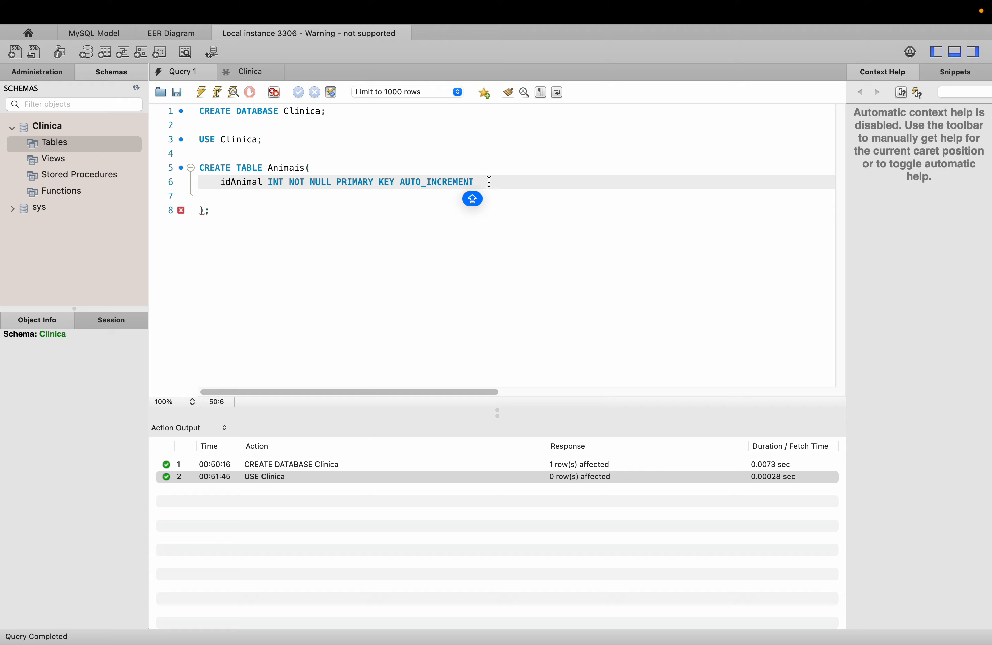
- Check the modelled columns in the EER diagram, add nomeAnimal VARCHAR(255), below idAnimal, and end the idAnimal definition with a comma
{"action": "left_click", "coordinate": [283, 194]}
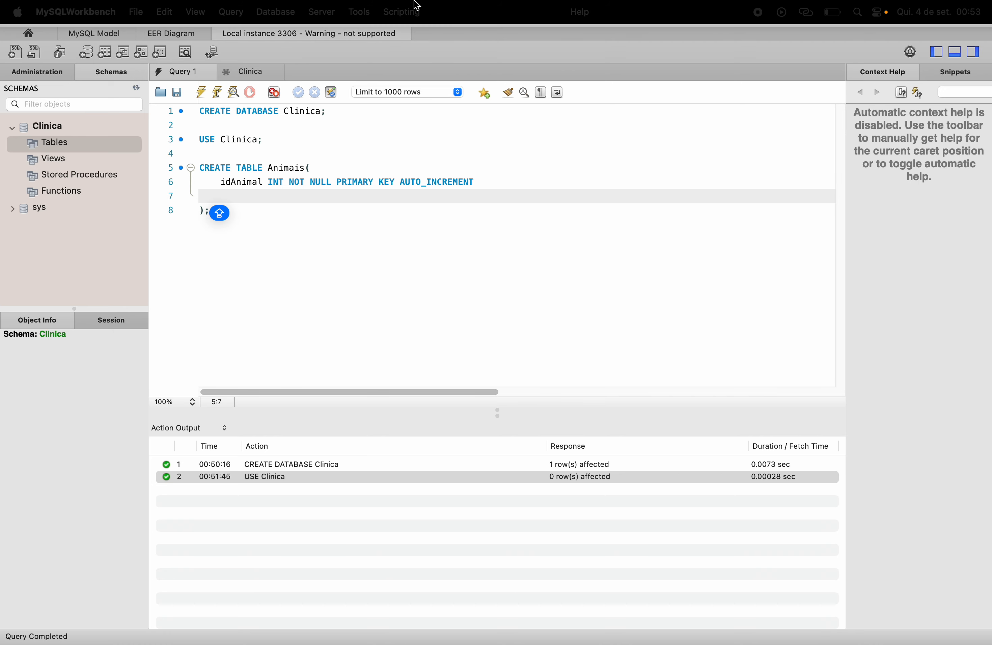
{"action": "left_click", "coordinate": [180, 33]}
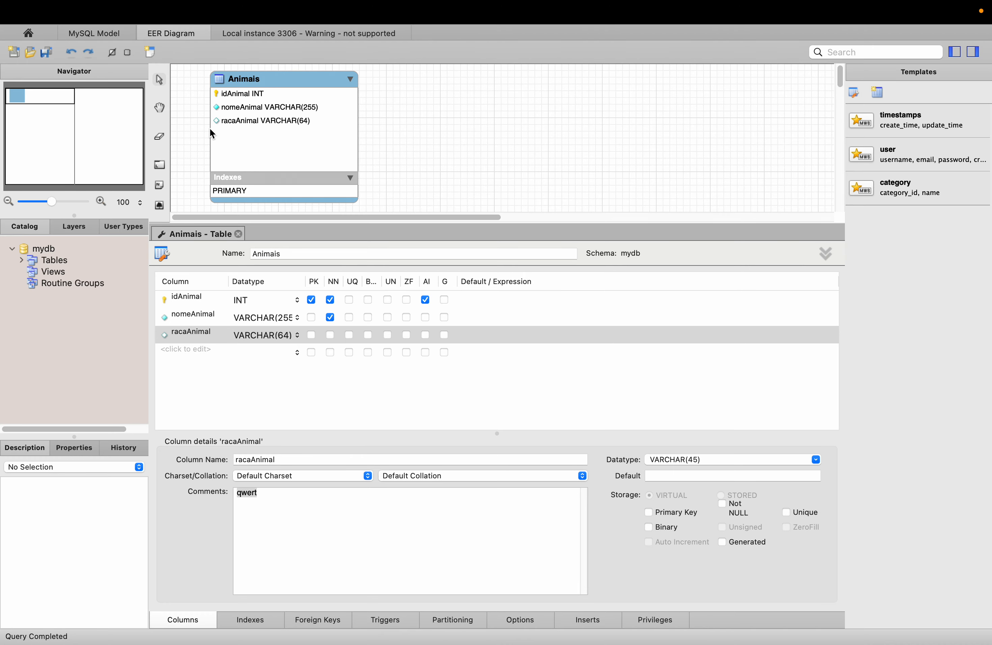
{"action": "left_click", "coordinate": [295, 33]}
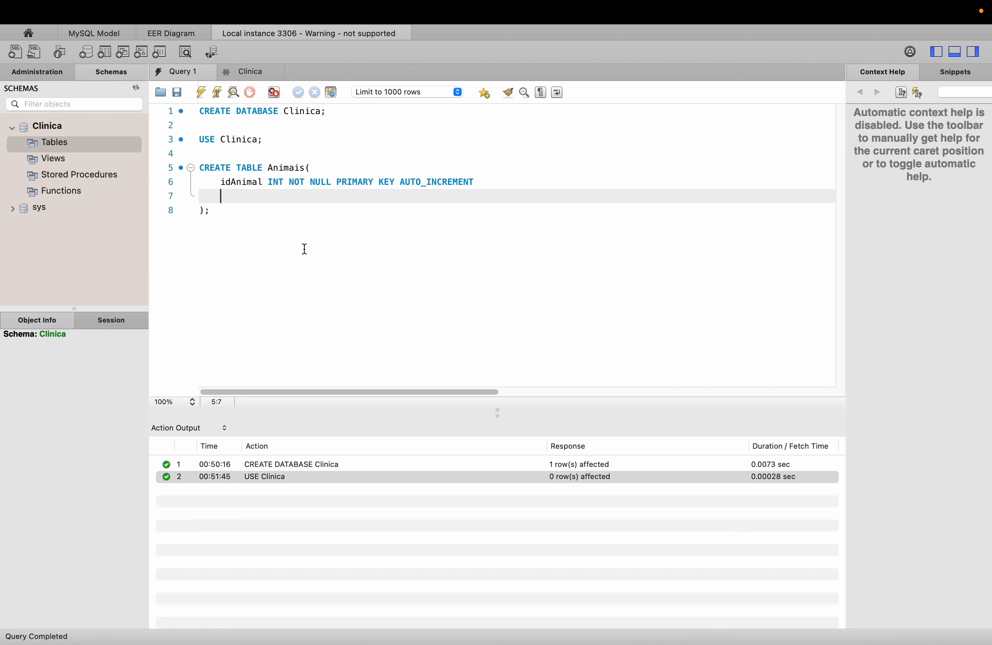
{"action": "type", "text": "nomeAnimal VARCHAR)"}
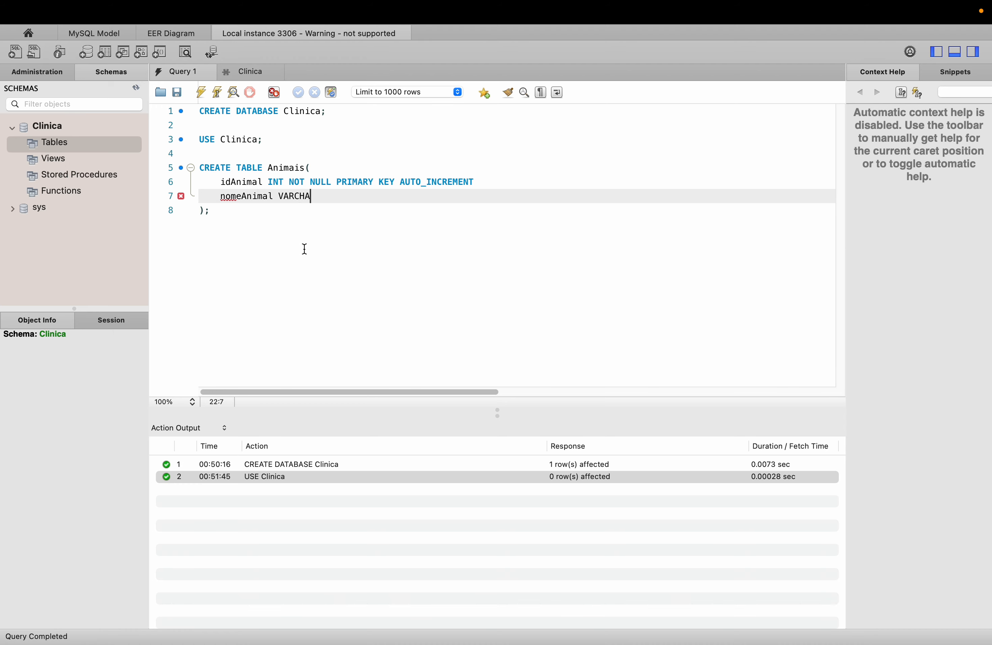
{"action": "key", "text": "BackSpace"}
{"action": "type", "text": "("}
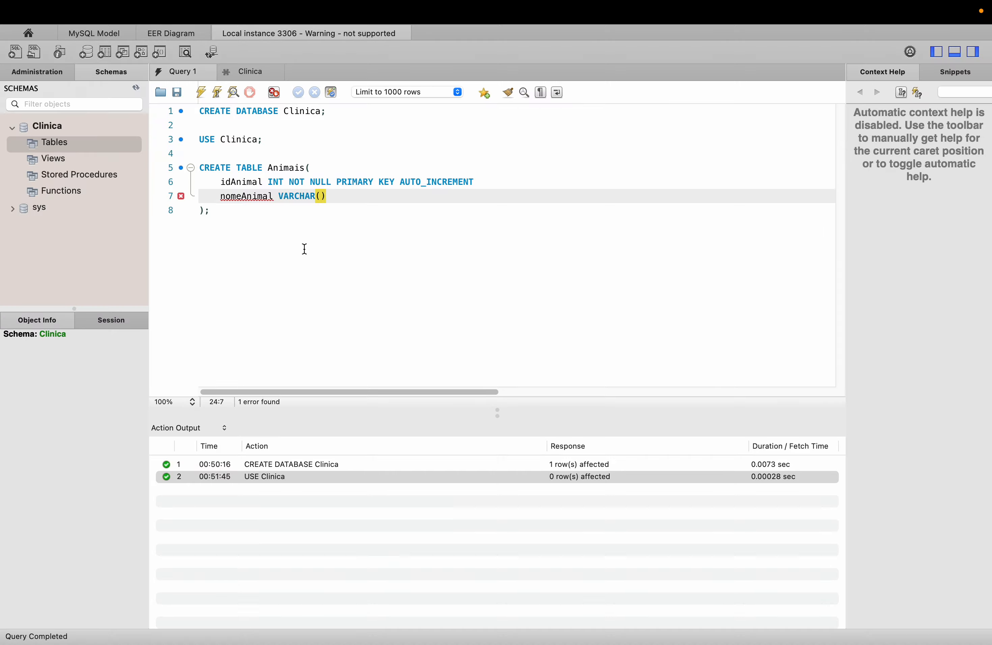
{"action": "type", "text": "255),"}
{"action": "key", "text": "Caps_Lock"}
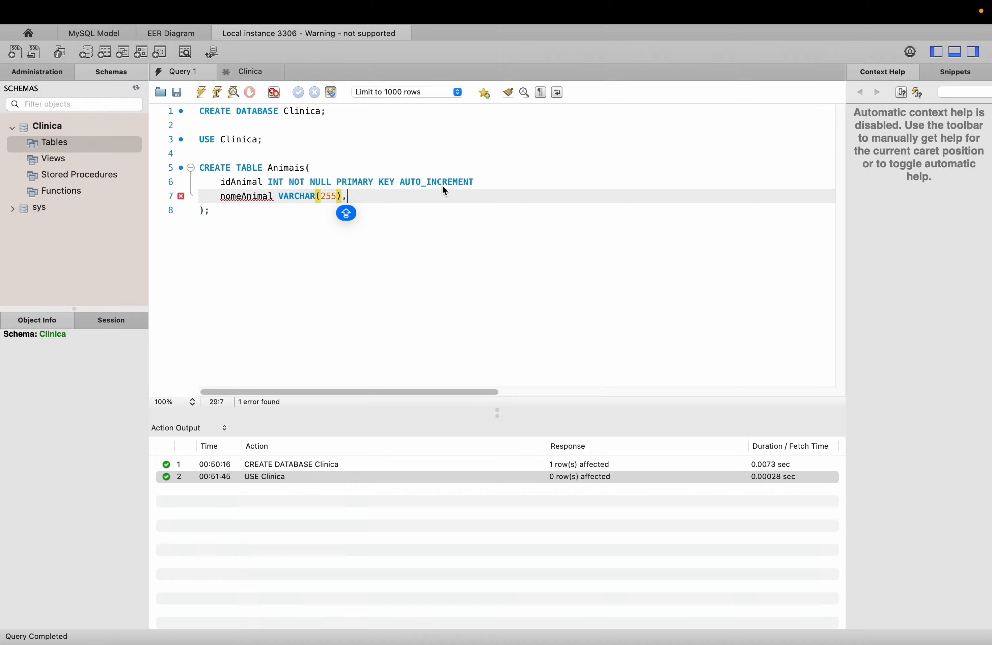
{"action": "left_click", "coordinate": [482, 184]}
{"action": "type", "text": ","}
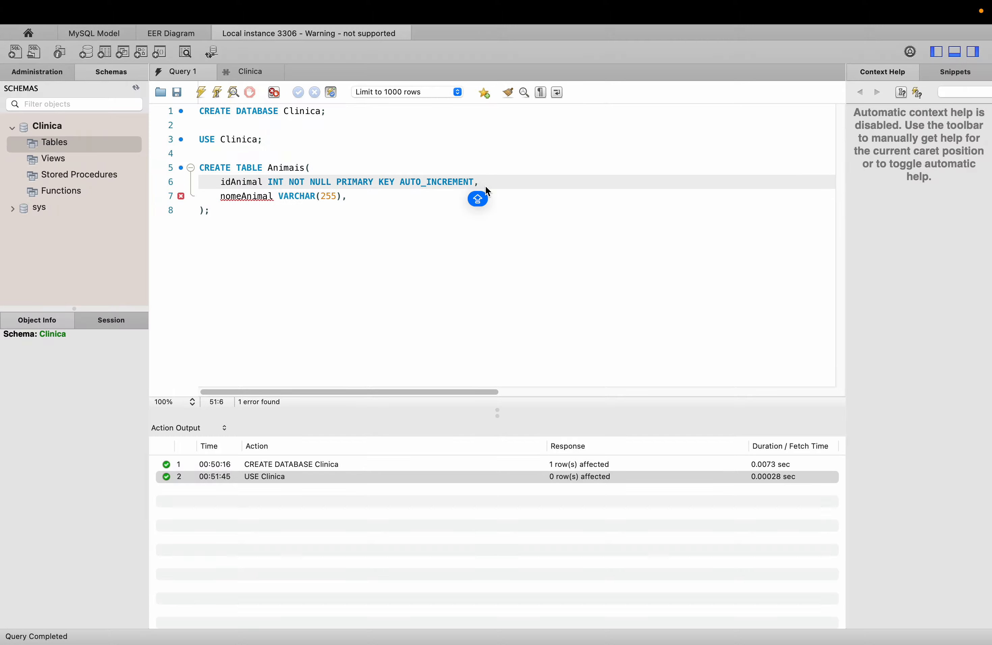
- Check the third modelled column in the EER diagram and add racaAnimal VARCHAR(64) as the last column of the Animais statement
{"action": "left_click", "coordinate": [170, 34]}
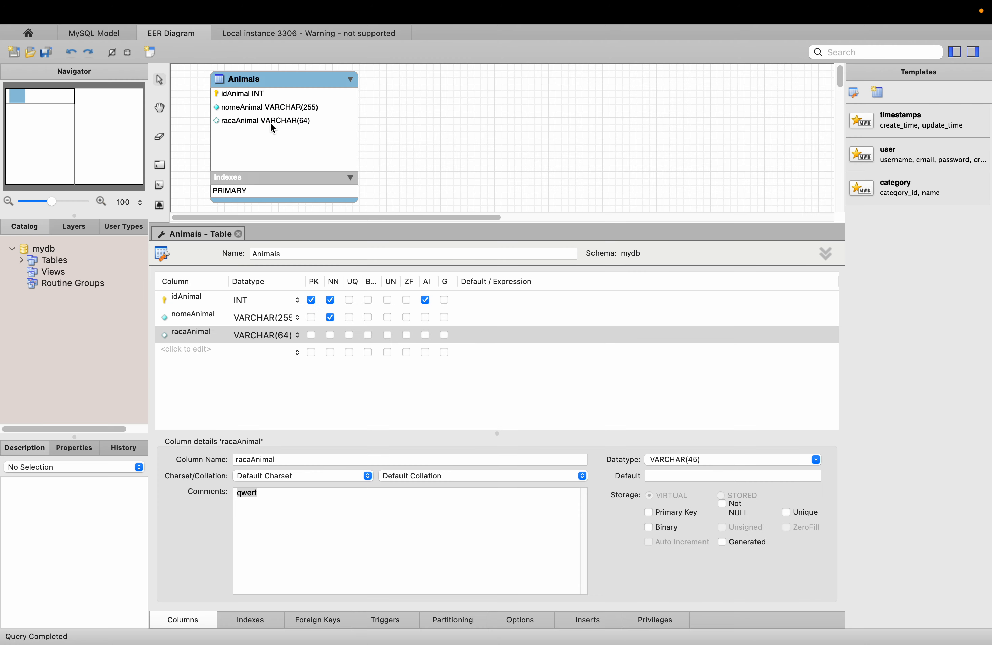
{"action": "left_click", "coordinate": [322, 32]}
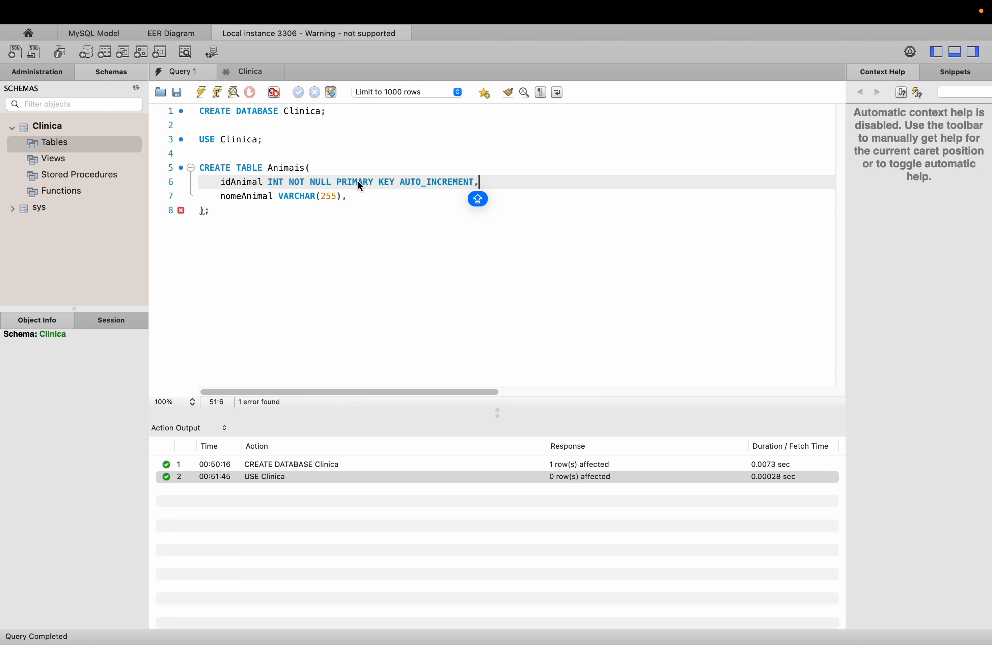
{"action": "left_click", "coordinate": [382, 197]}
{"action": "key", "text": "Return"}
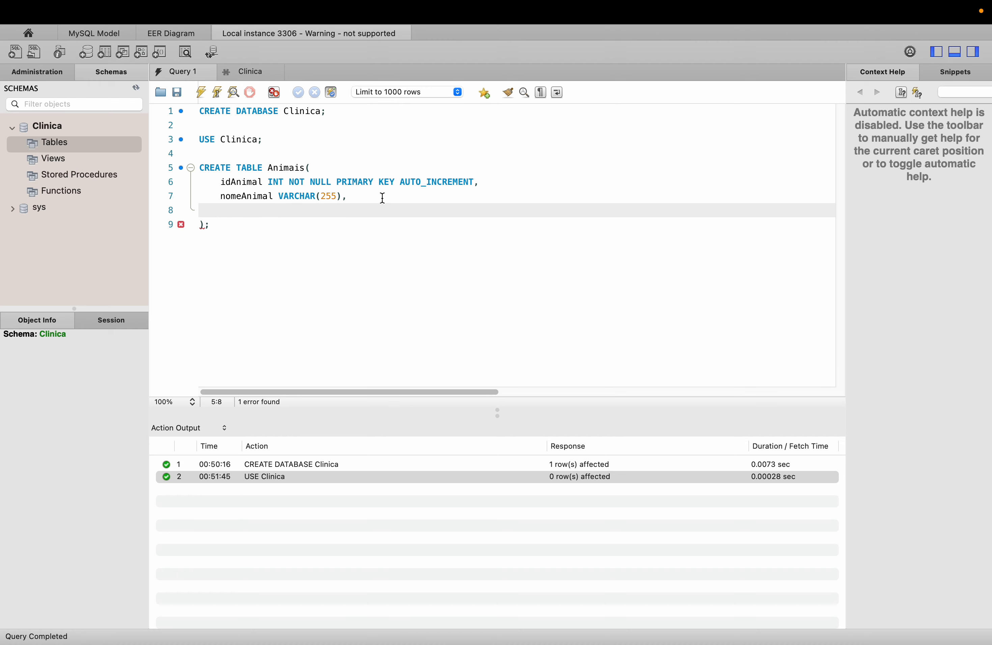
{"action": "type", "text": "RAÇ"}
{"action": "key", "text": "BackSpace"}
{"action": "key", "text": "BackSpace"}
{"action": "key", "text": "BackSpace"}
{"action": "type", "text": "racaAnima"}
{"action": "key", "text": "BackSpace"}
{"action": "key", "text": "BackSpace"}
{"action": "key", "text": "BackSpace"}
{"action": "key", "text": "BackSpace"}
{"action": "type", "text": "nimal VARCHAR"}
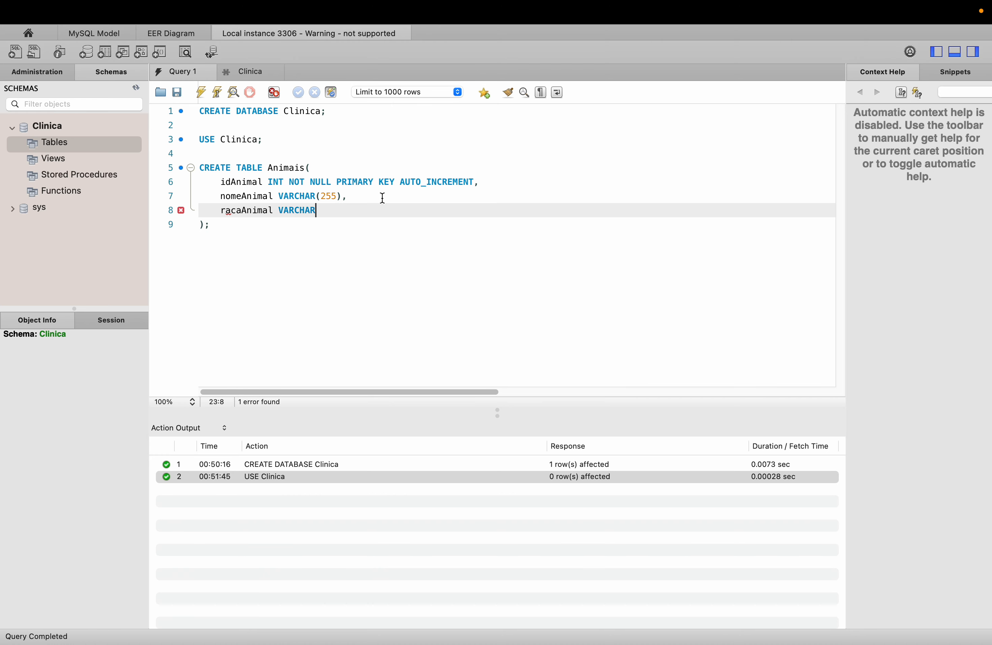
{"action": "type", "text": "(64)"}
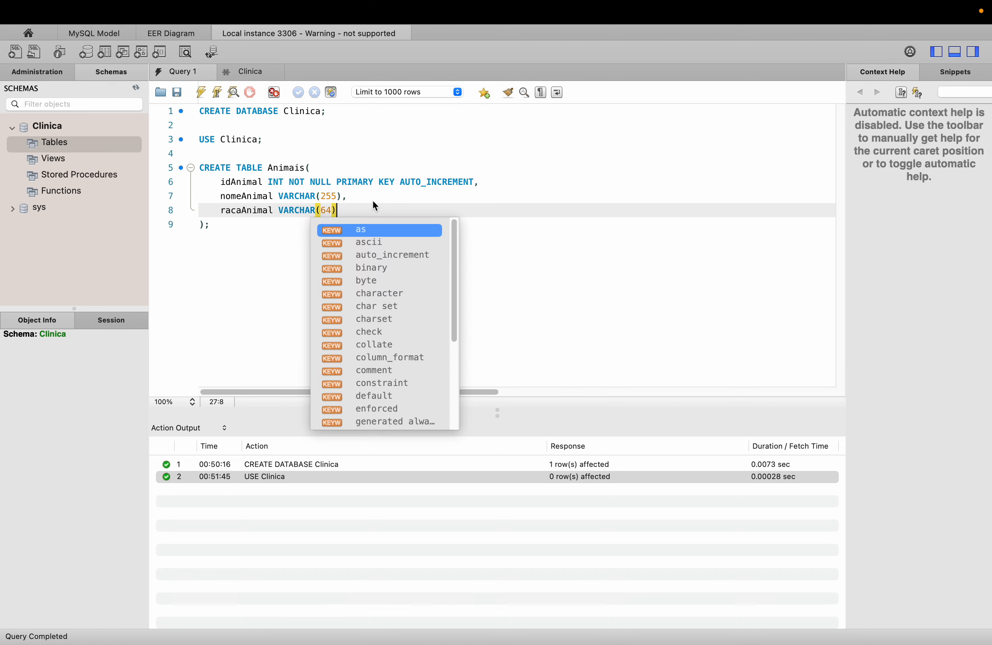
{"action": "left_click", "coordinate": [368, 191]}
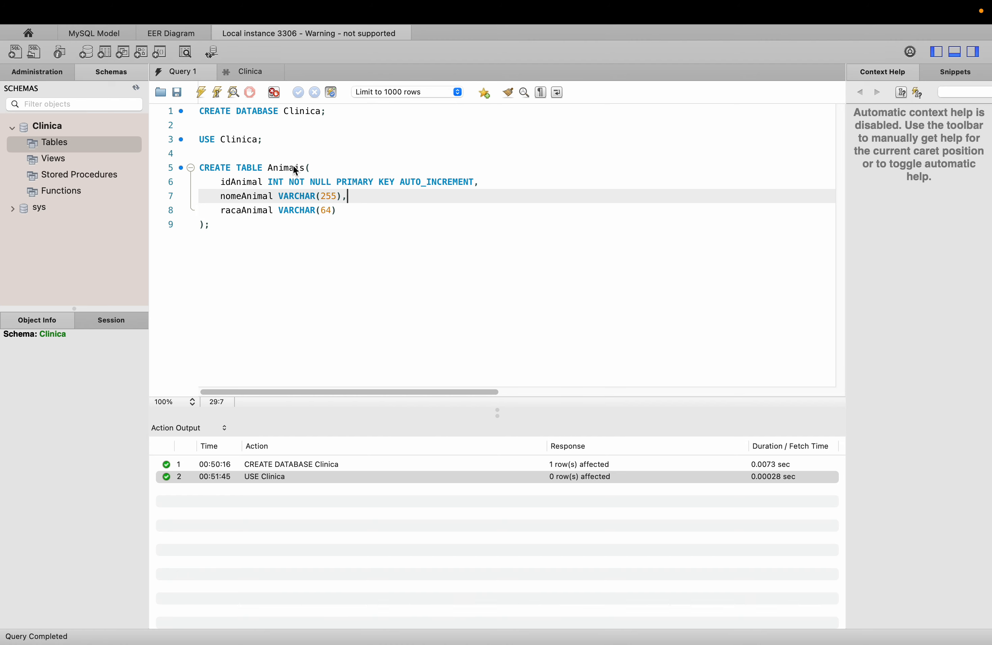
- Examine the structure of the CREATE TABLE statement: the opening parenthesis, the indentation, and each column's name and data type
{"action": "left_click", "coordinate": [312, 168]}
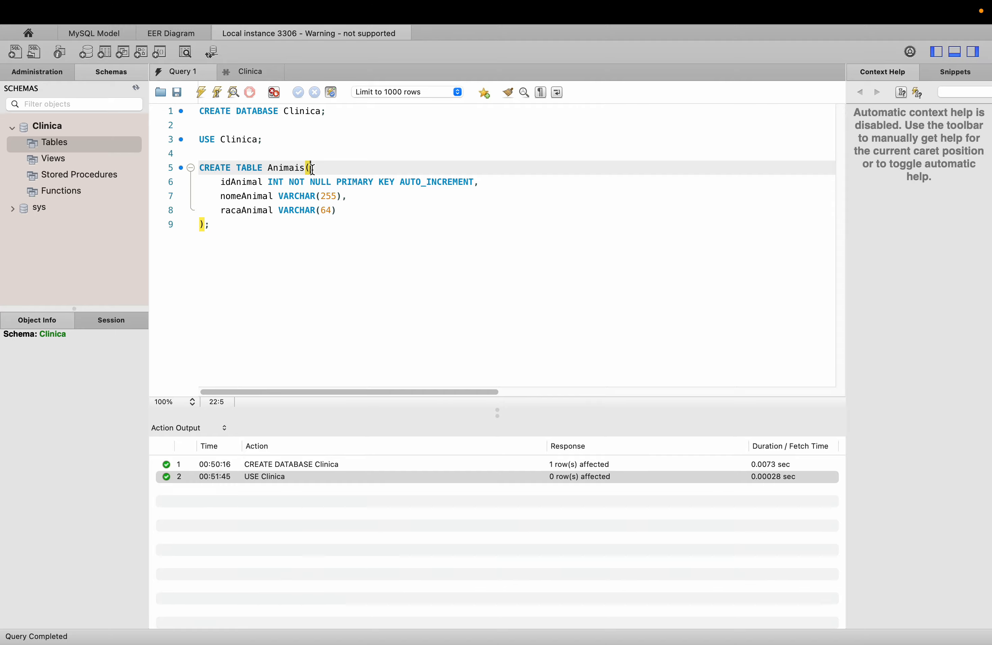
{"action": "left_click", "coordinate": [219, 181]}
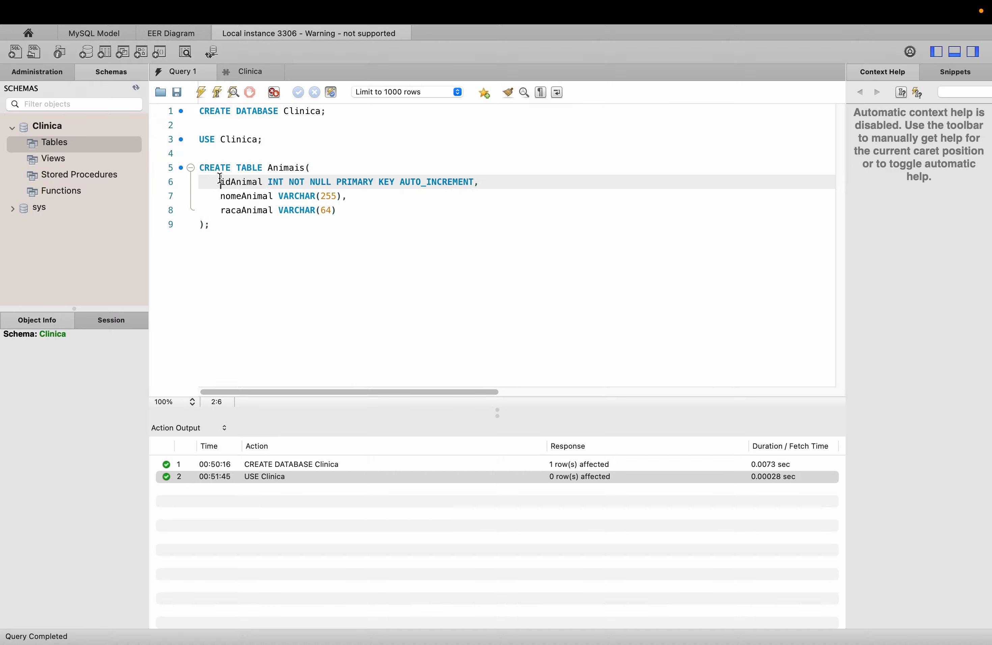
{"action": "left_click", "coordinate": [310, 167]}
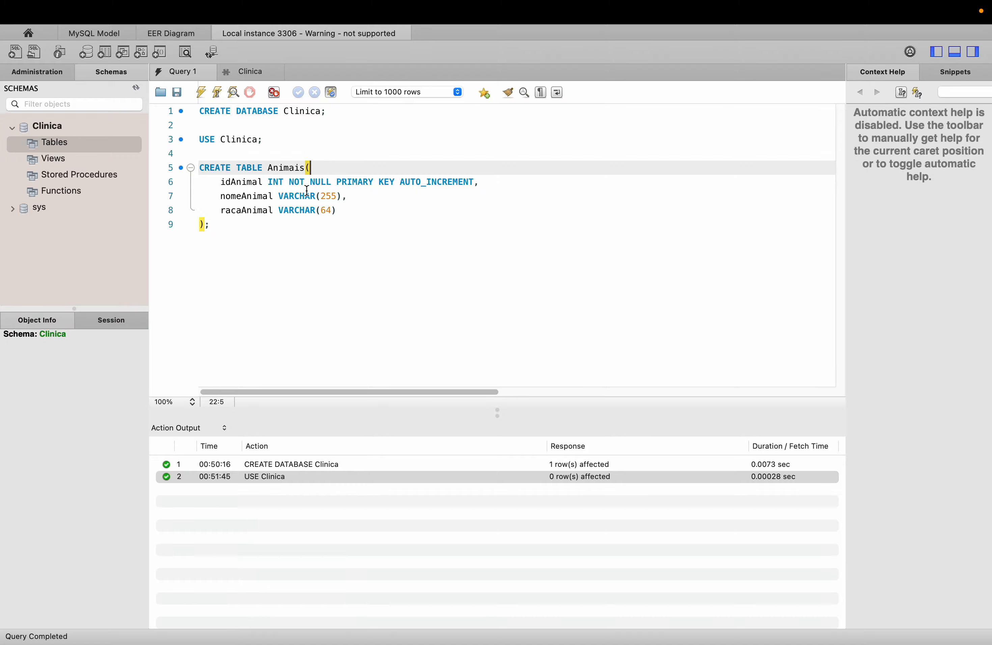
{"action": "left_click", "coordinate": [219, 181]}
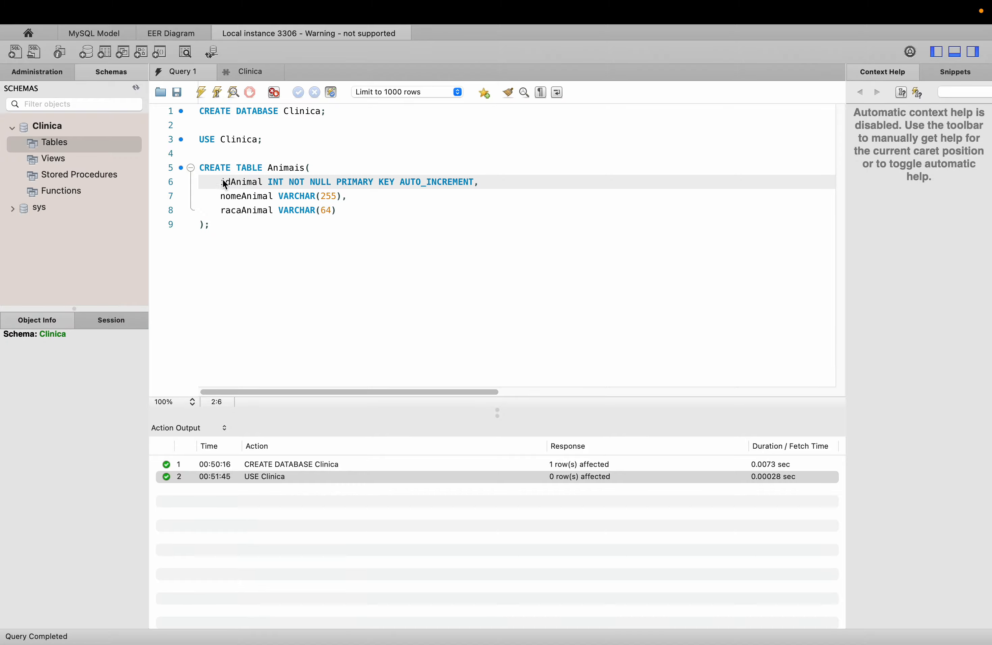
{"action": "double_click", "coordinate": [242, 185]}
{"action": "double_click", "coordinate": [276, 183]}
{"action": "double_click", "coordinate": [247, 196]}
{"action": "double_click", "coordinate": [297, 196]}
{"action": "double_click", "coordinate": [243, 211]}
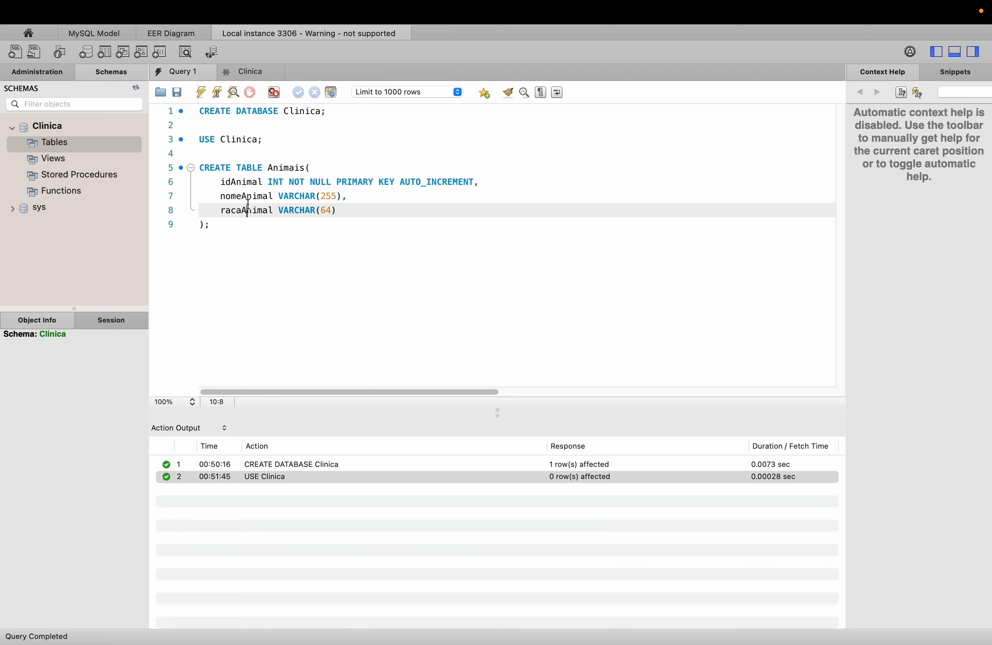
{"action": "left_click", "coordinate": [305, 210]}
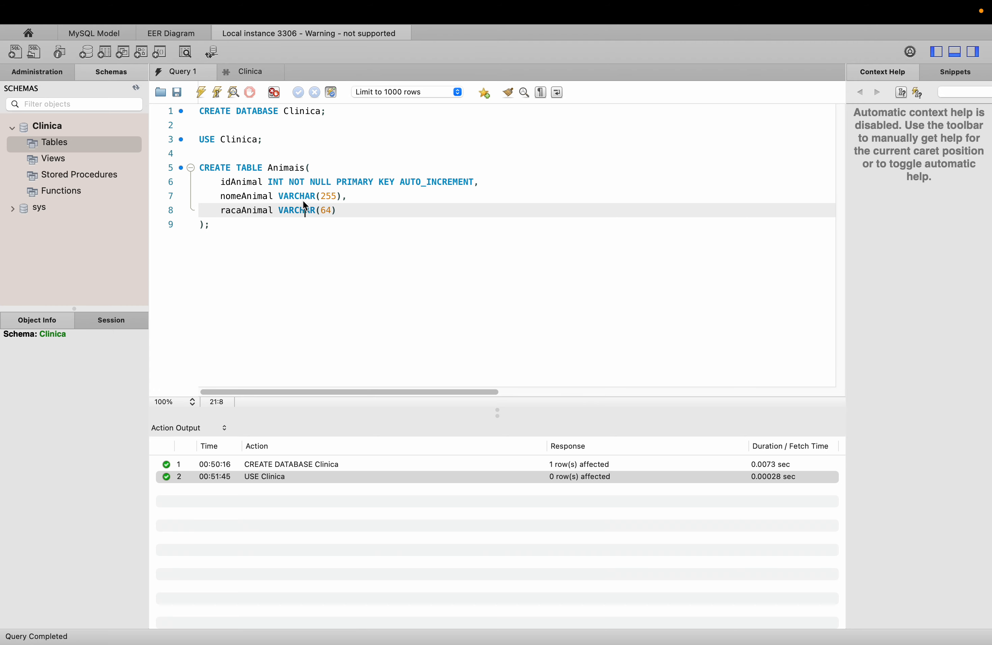
- Examine the idAnimal definition's column name, its INT data type and the constraints that follow it
{"action": "double_click", "coordinate": [236, 181]}
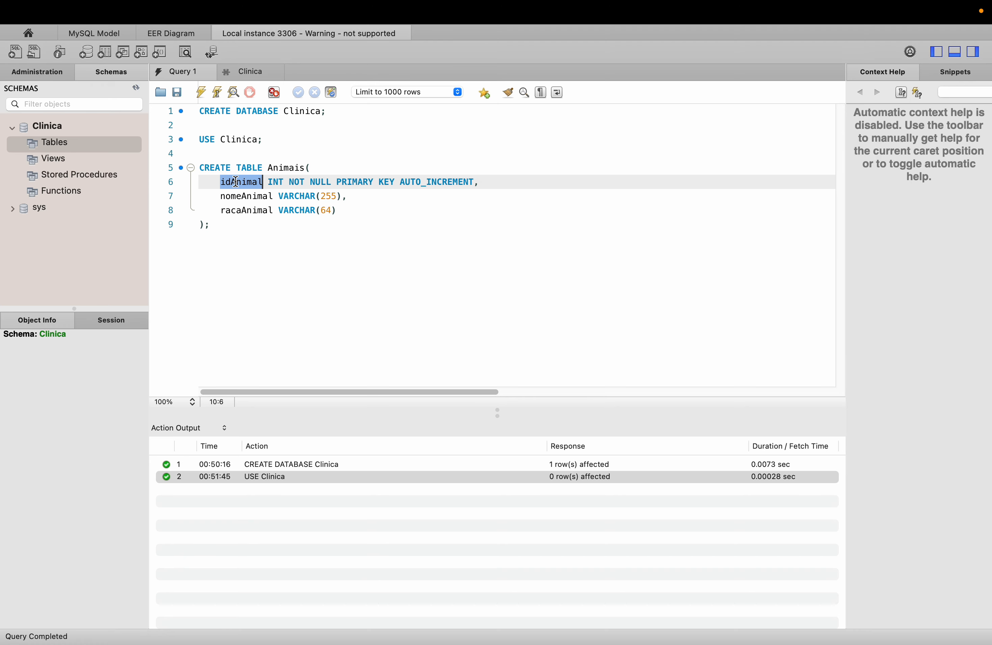
{"action": "double_click", "coordinate": [276, 182]}
{"action": "left_click_drag", "start_coordinate": [289, 182], "coordinate": [475, 182]}
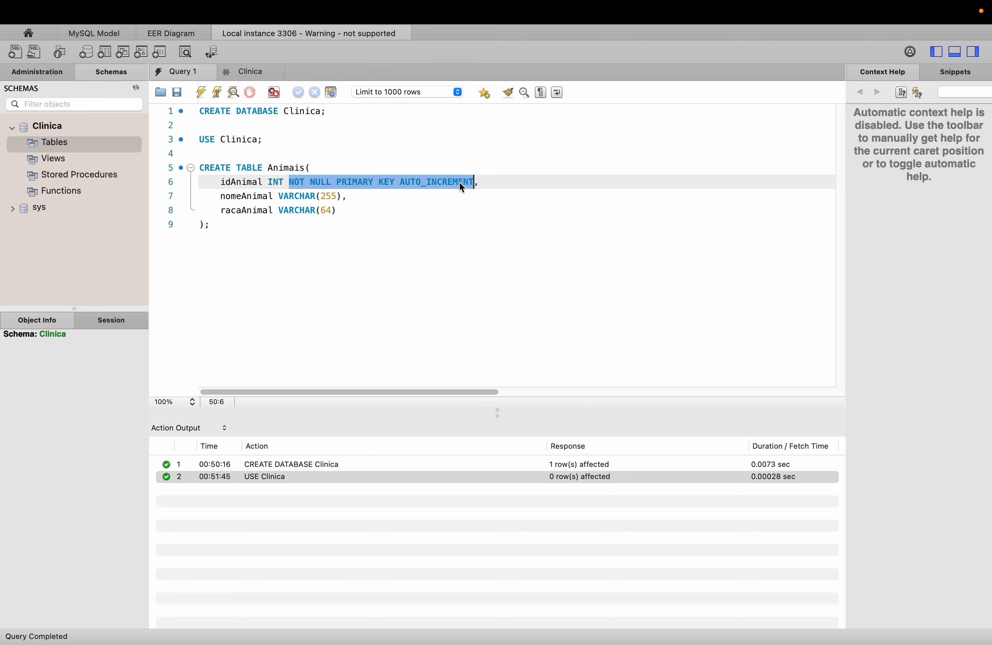
{"action": "left_click", "coordinate": [260, 247]}
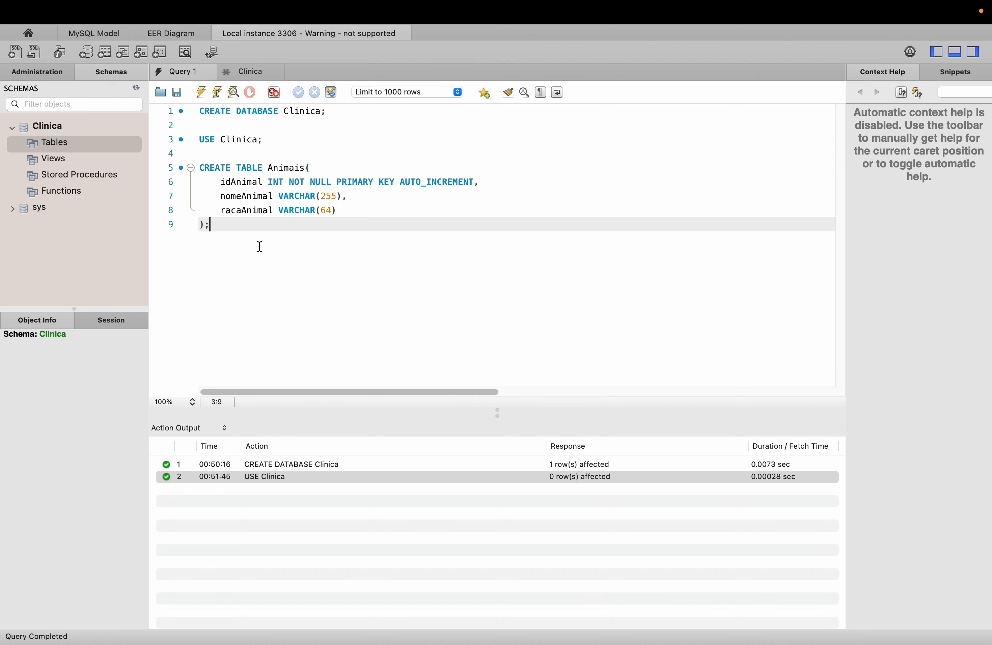
- Execute only the CREATE TABLE Animais statement, from its first line to the closing parenthesis and semicolon
{"action": "left_click", "coordinate": [199, 226]}
{"action": "left_click_drag", "start_coordinate": [174, 225], "coordinate": [172, 165]}
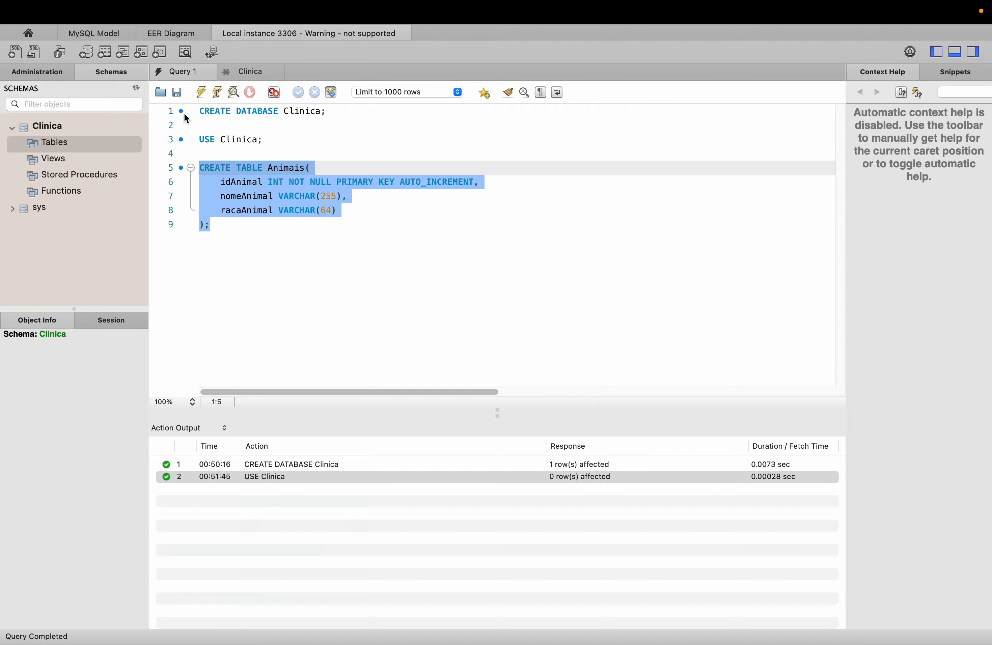
{"action": "left_click", "coordinate": [200, 92]}
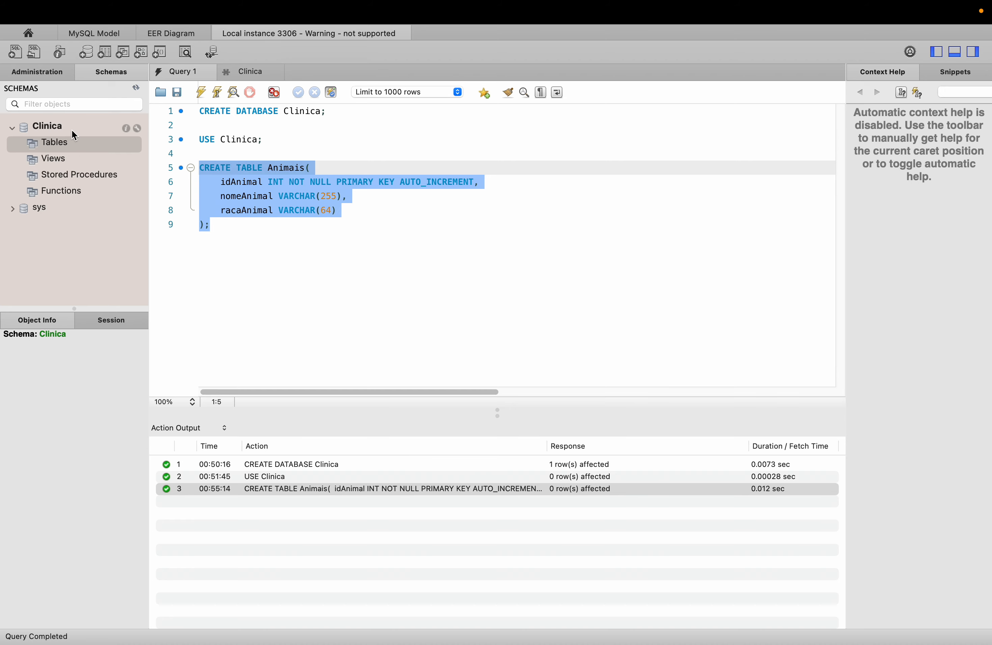
- Refresh the schema list and expand Clinica's tables down to the columns of Animais
{"action": "left_click", "coordinate": [137, 88]}
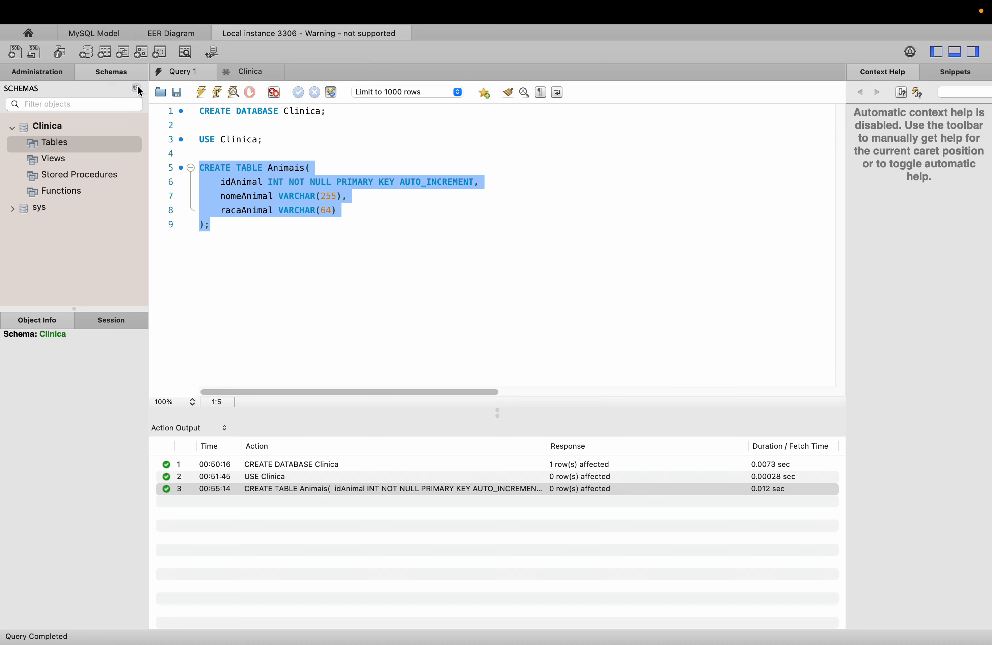
{"action": "left_click", "coordinate": [22, 144]}
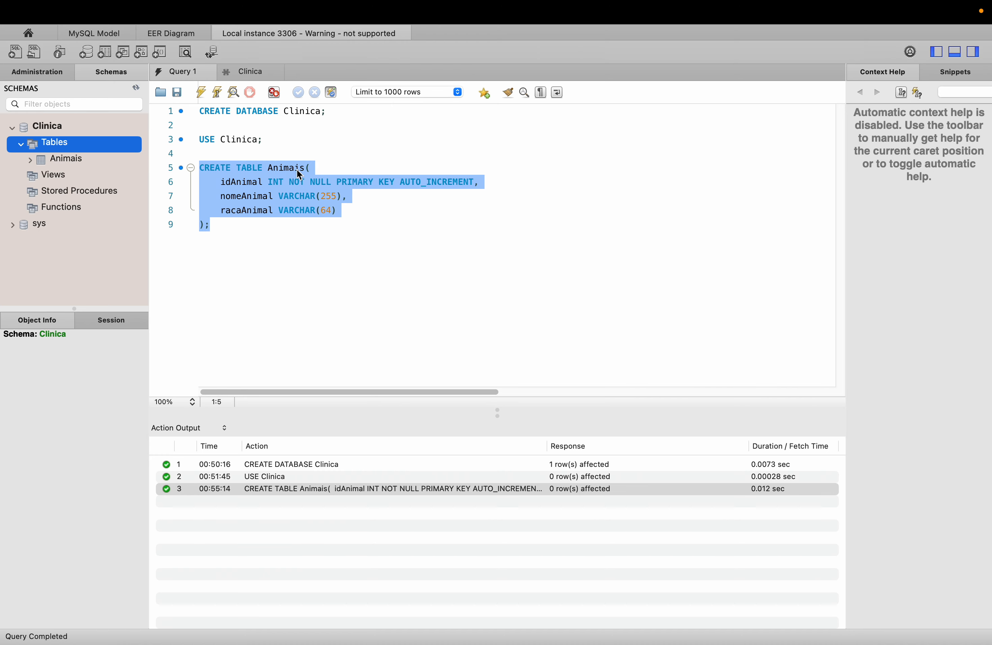
{"action": "left_click", "coordinate": [29, 160]}
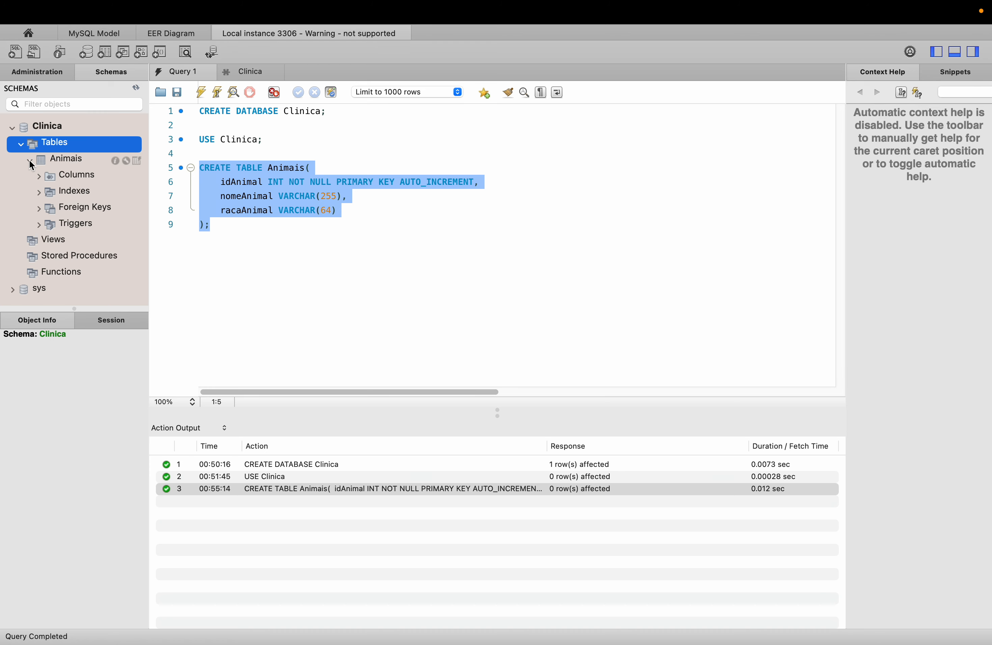
{"action": "left_click", "coordinate": [39, 176]}
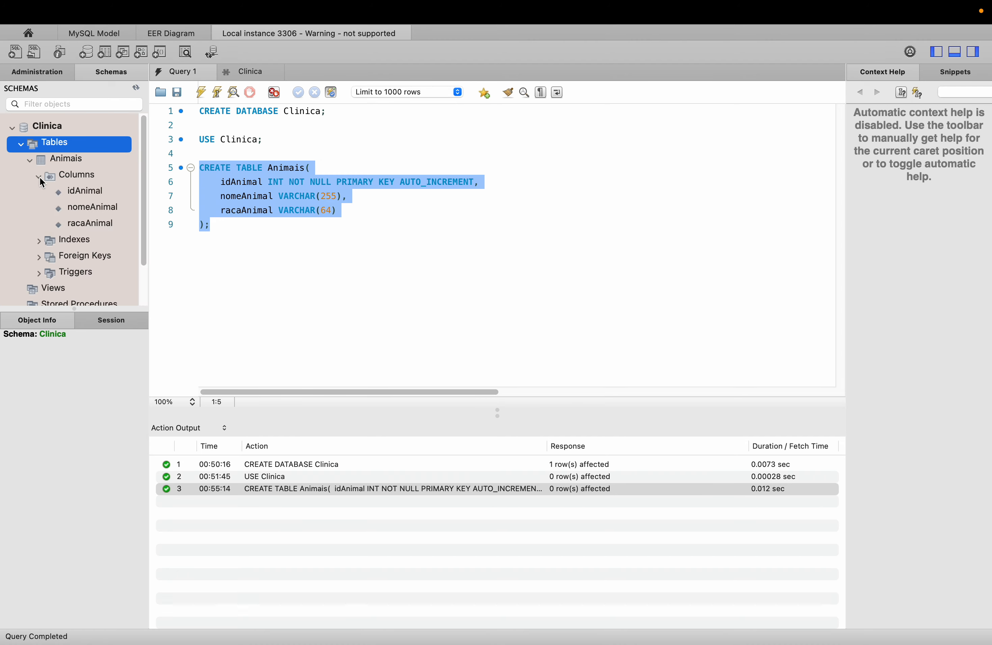
- Inspect the definitions of the idAnimal, nomeAnimal and racaAnimal columns, the PRIMARY index, and the foreign keys of Animais
{"action": "left_click", "coordinate": [75, 192]}
{"action": "left_click", "coordinate": [83, 208]}
{"action": "left_click", "coordinate": [84, 223]}
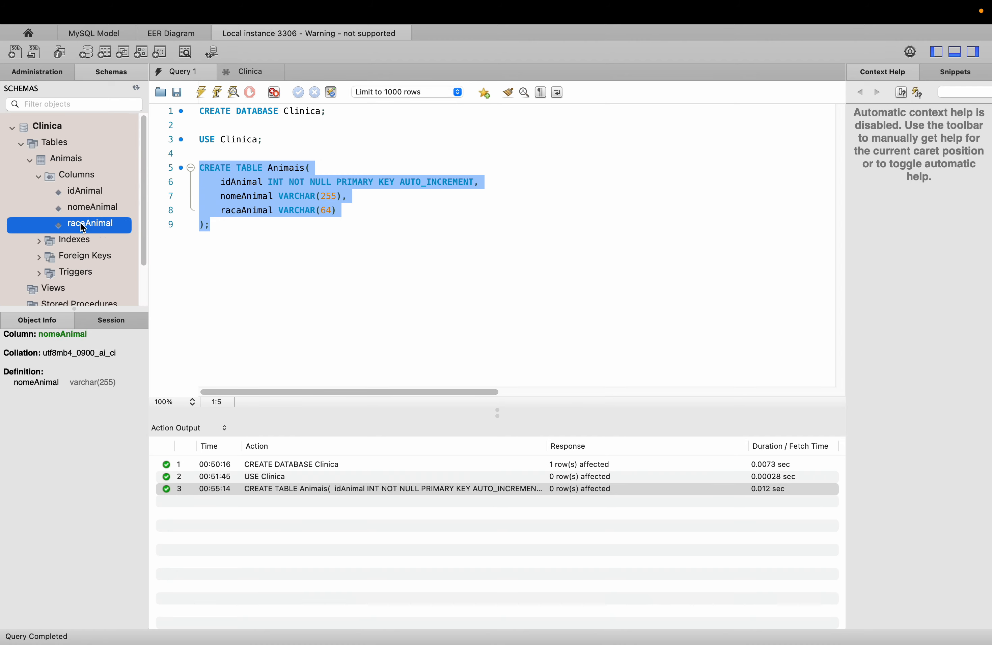
{"action": "scroll", "coordinate": [63, 250], "scroll_direction": "down", "scroll_amount": 1}
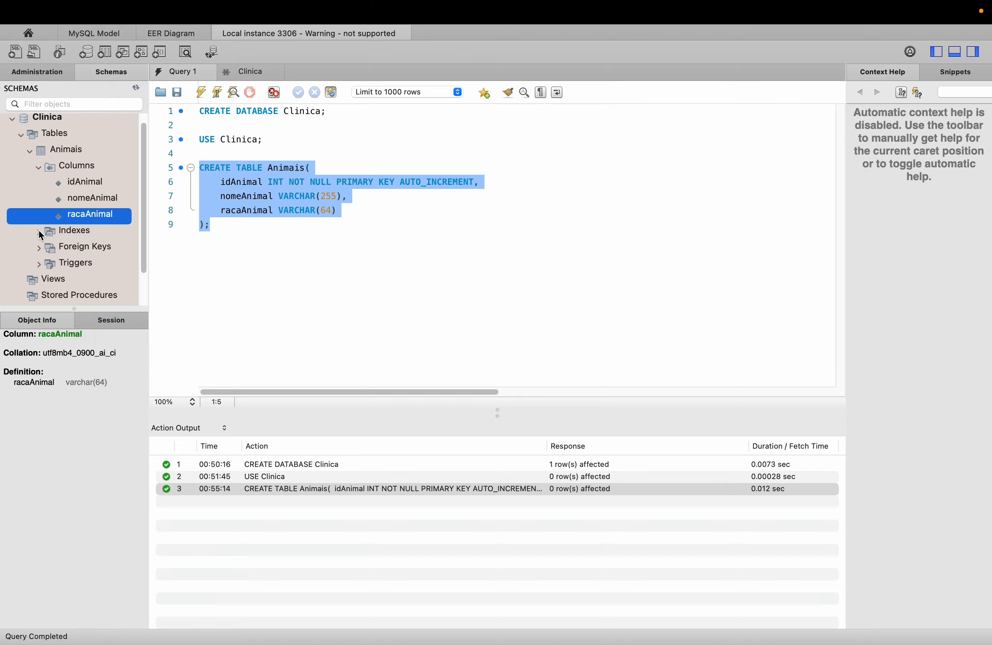
{"action": "left_click", "coordinate": [38, 231]}
{"action": "left_click", "coordinate": [74, 248]}
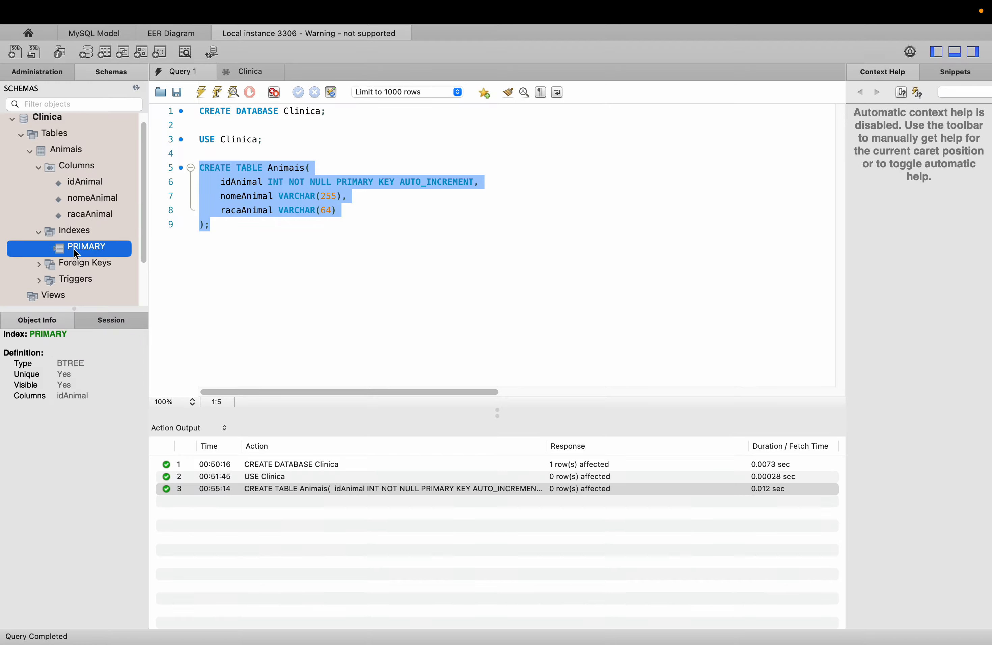
{"action": "scroll", "coordinate": [71, 251], "scroll_direction": "down", "scroll_amount": 1}
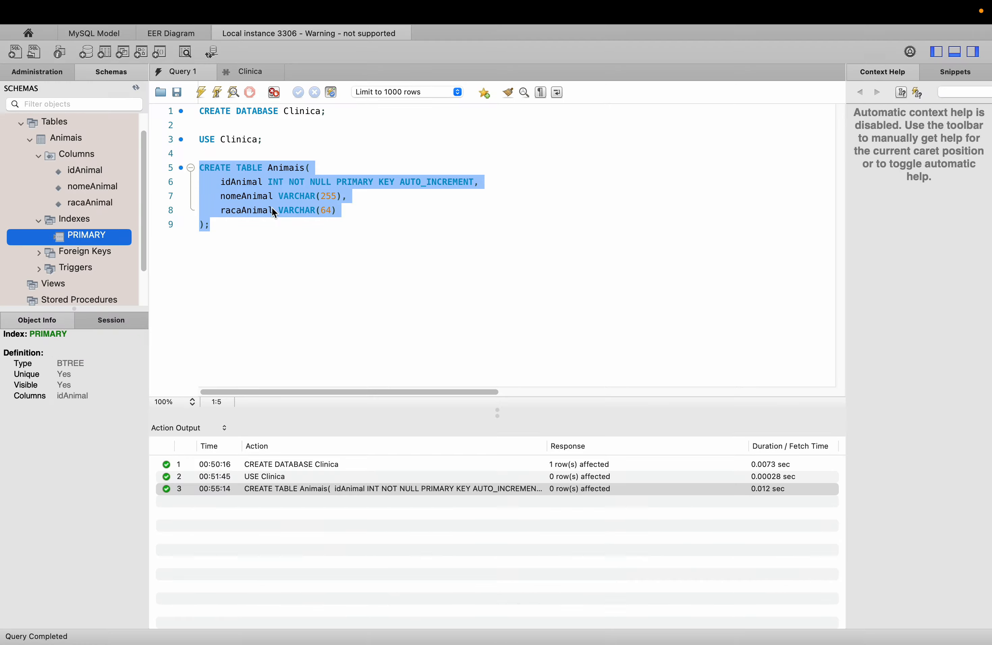
{"action": "scroll", "coordinate": [54, 255], "scroll_direction": "down", "scroll_amount": 1}
{"action": "left_click", "coordinate": [38, 237]}
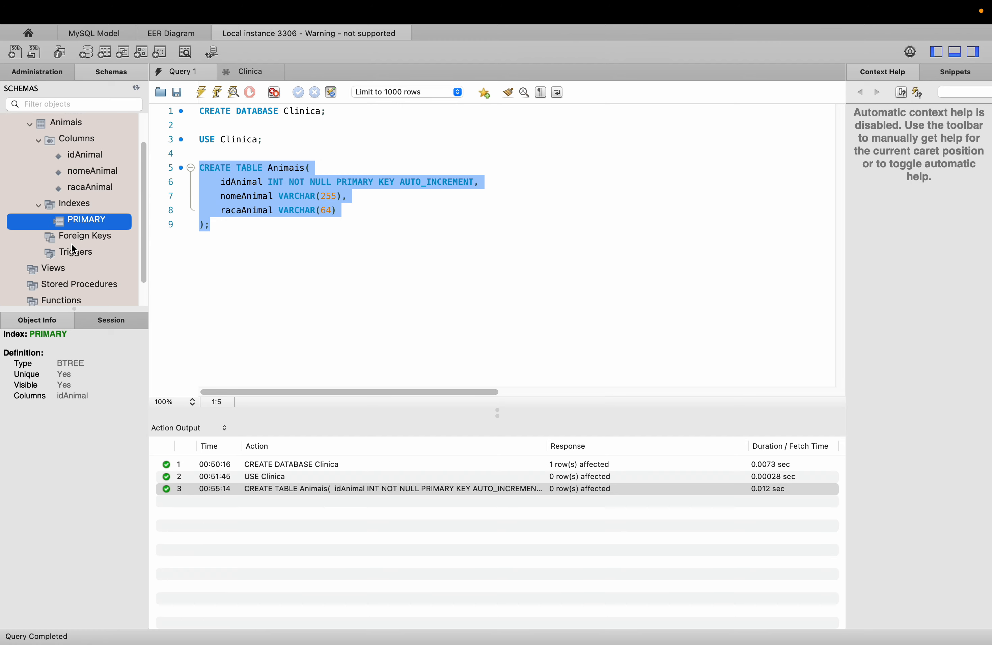
- Compare the EER diagram's Animais table with the script and review the CREATE DATABASE, USE and CREATE TABLE statements
{"action": "left_click", "coordinate": [233, 244]}
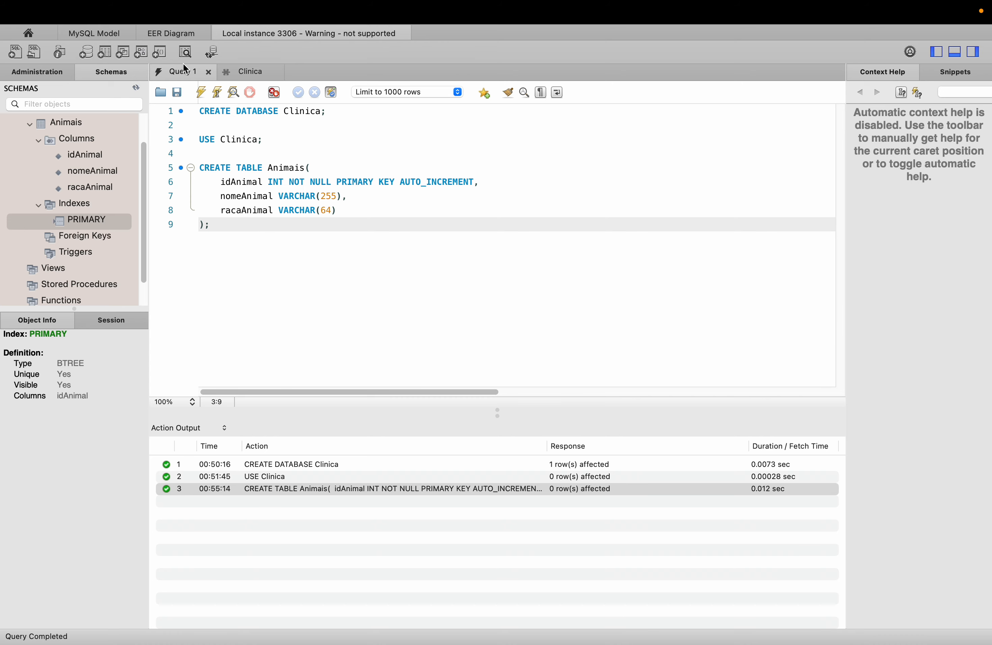
{"action": "left_click", "coordinate": [174, 33]}
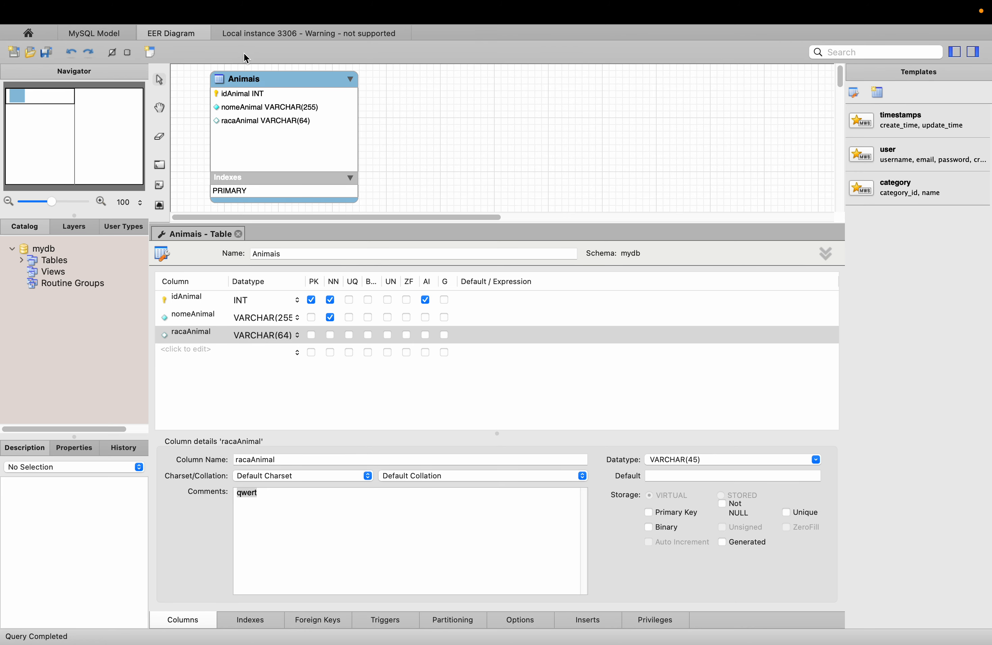
{"action": "left_click", "coordinate": [259, 34]}
{"action": "left_click_drag", "start_coordinate": [343, 111], "coordinate": [160, 108]}
{"action": "left_click_drag", "start_coordinate": [263, 140], "coordinate": [187, 140]}
{"action": "left_click_drag", "start_coordinate": [223, 226], "coordinate": [181, 171]}
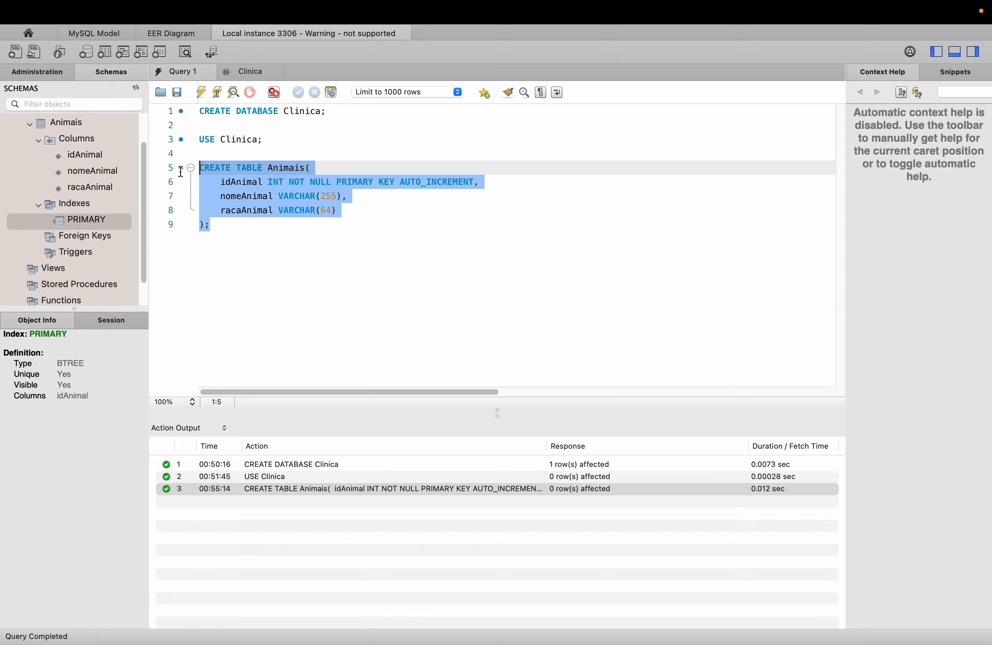
{"action": "left_click", "coordinate": [267, 267]}
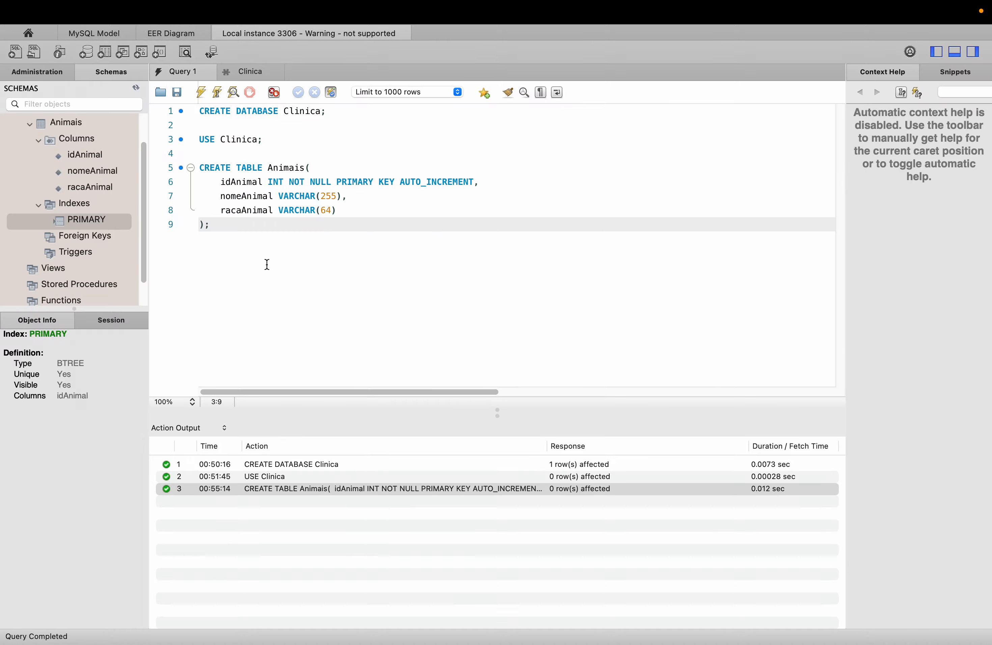